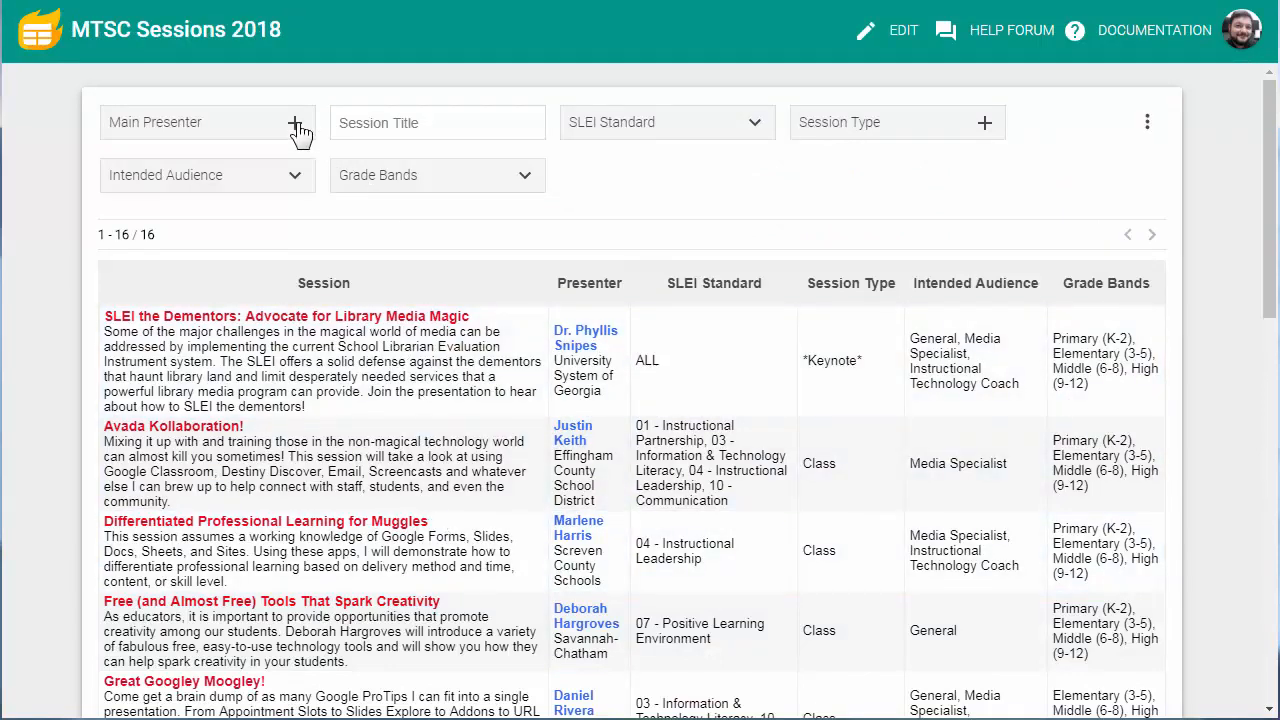
- Filter the session list by one main presenter, and separately by the SLEI standard "01 - Instructional Partnership"
click(296, 124)
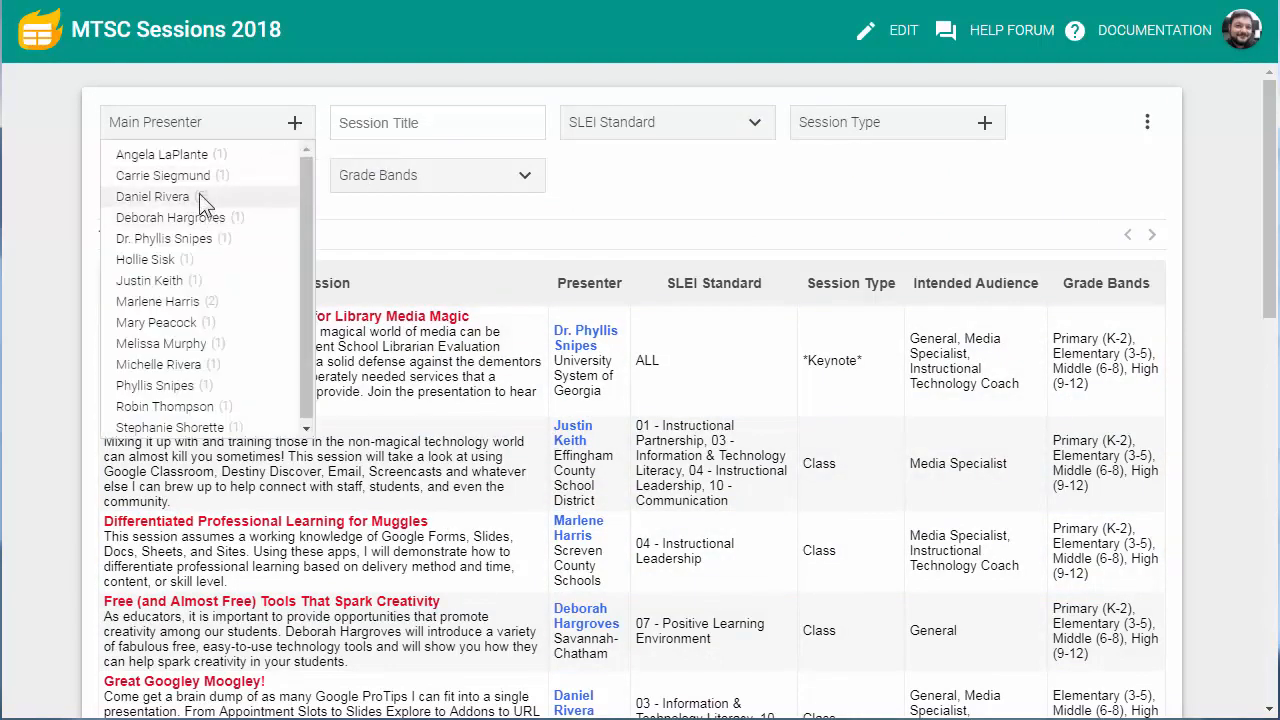
click(199, 193)
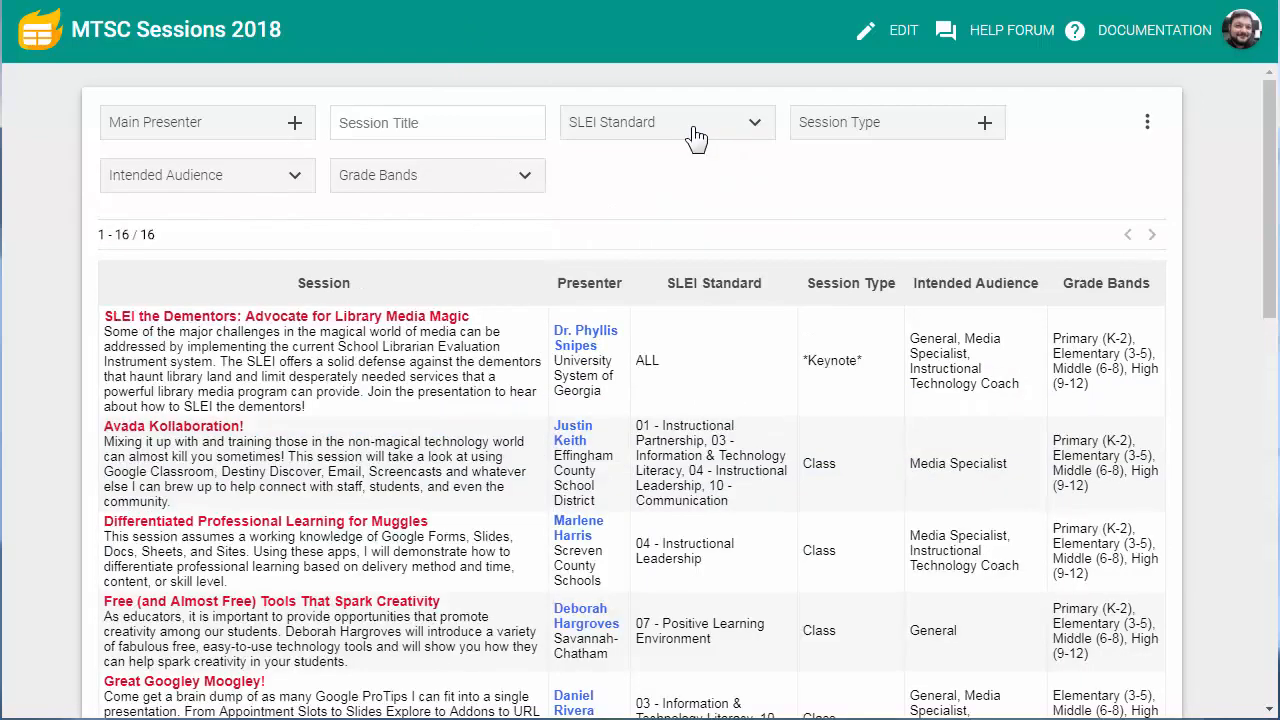
click(697, 137)
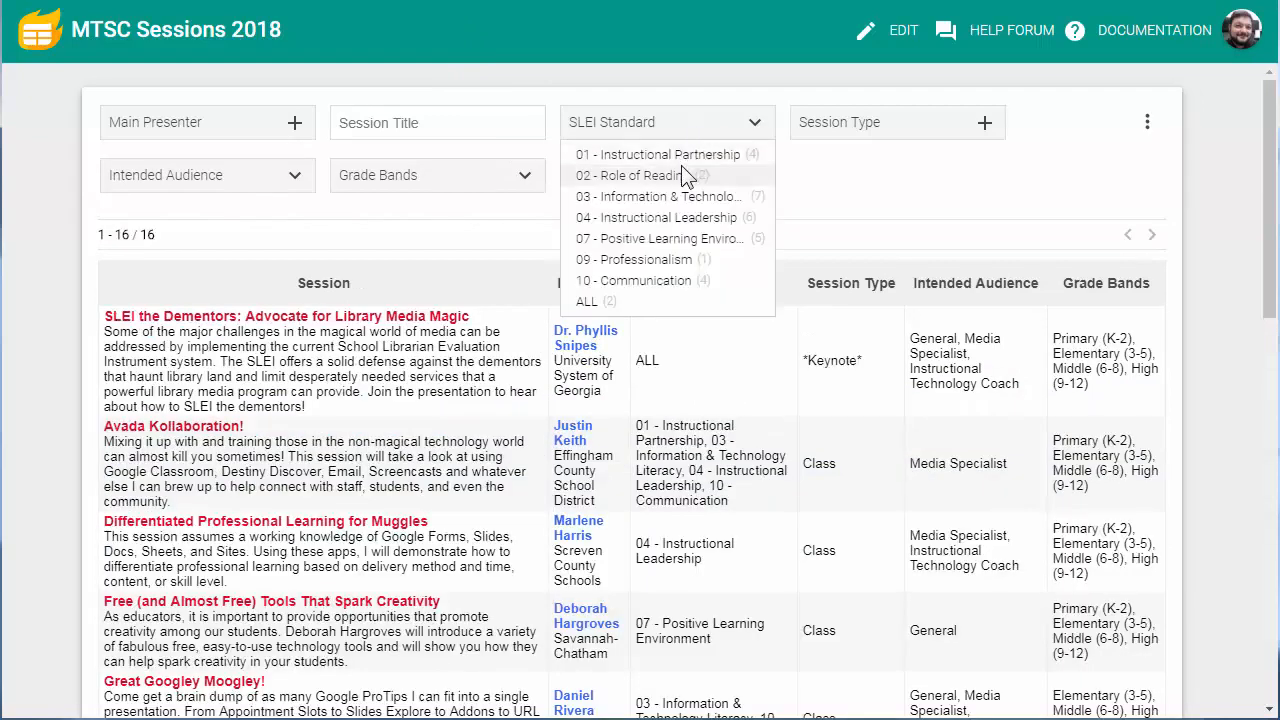
click(755, 155)
- Search the session titles for "ava", and filter the sessions by the Elementary (3-5) grade band
click(415, 122)
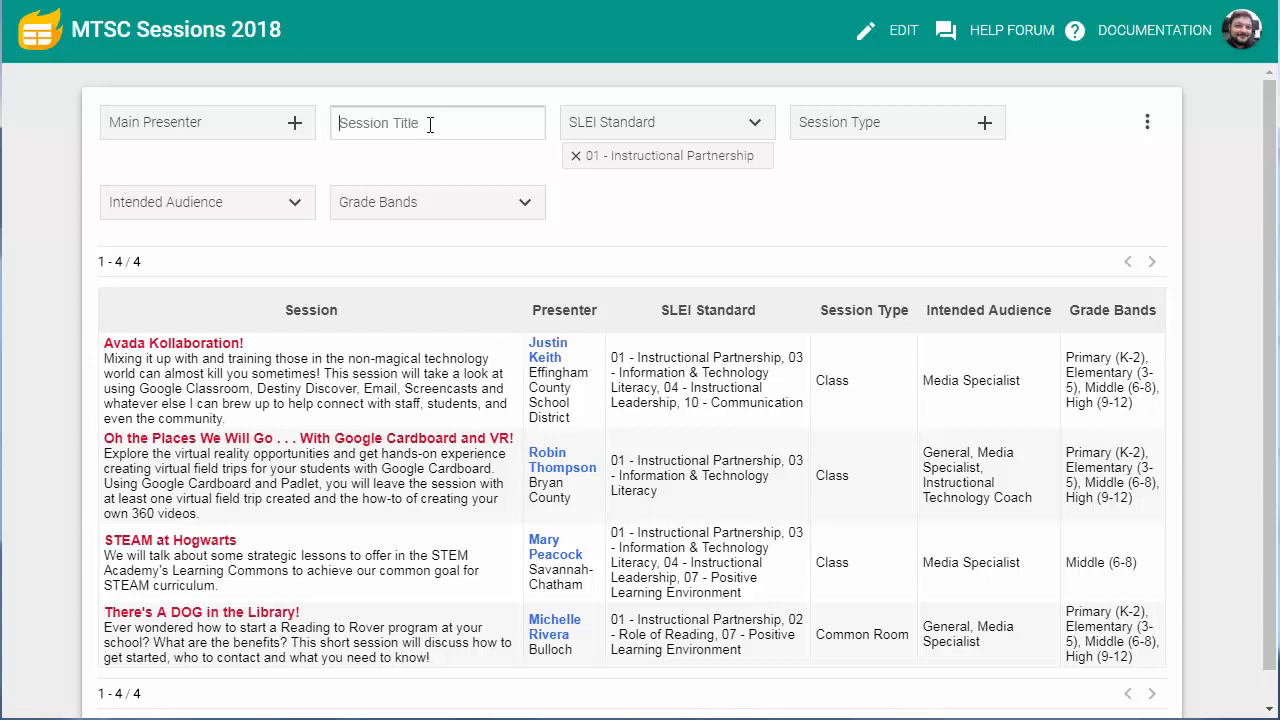
text(ava)
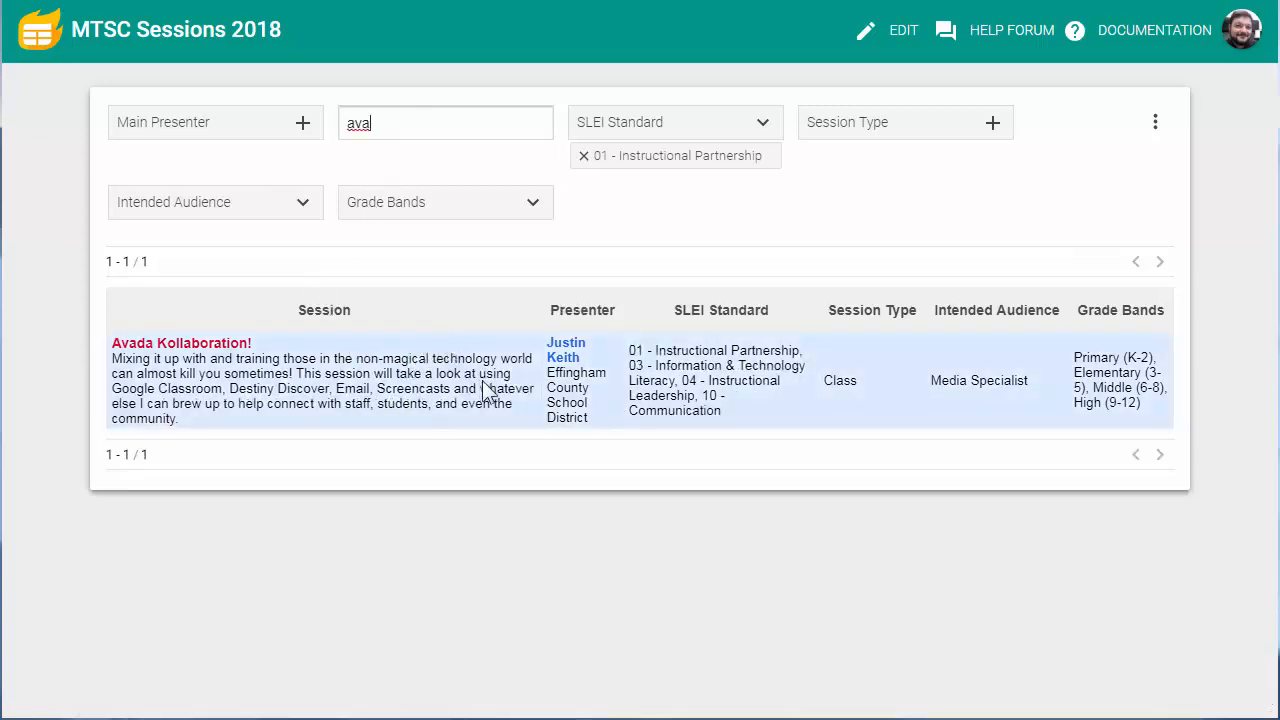
click(474, 210)
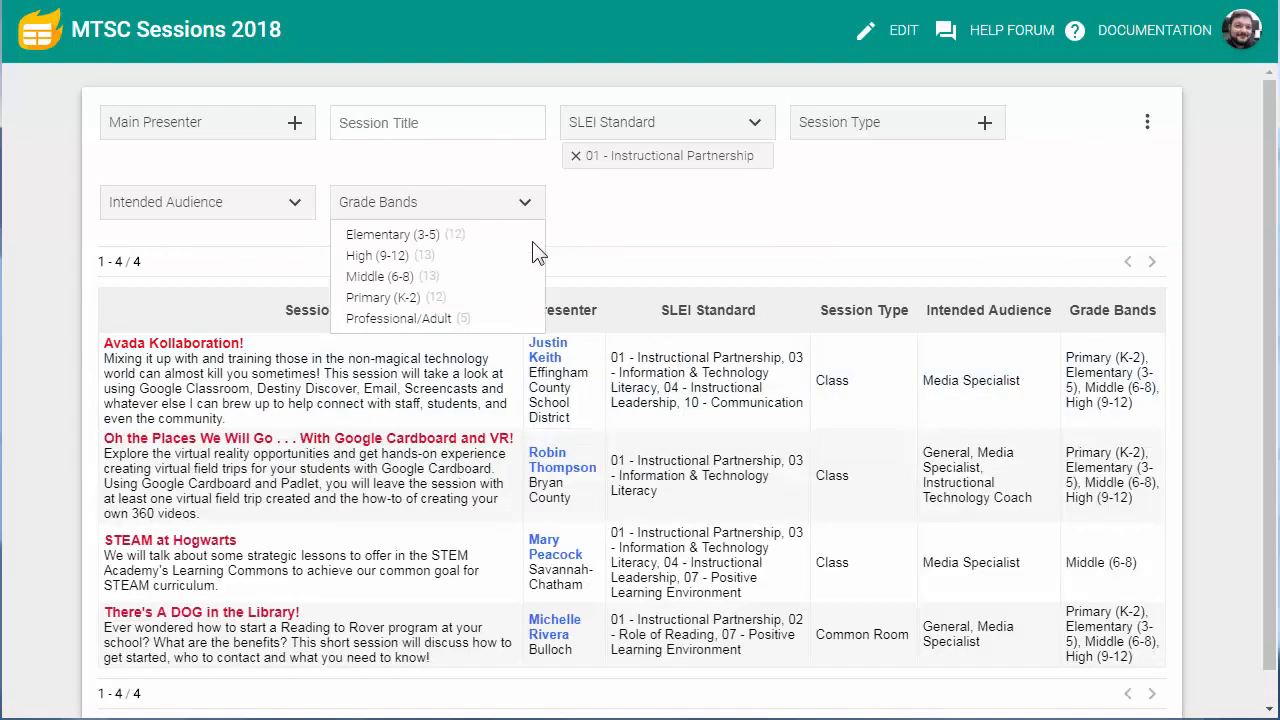
click(425, 236)
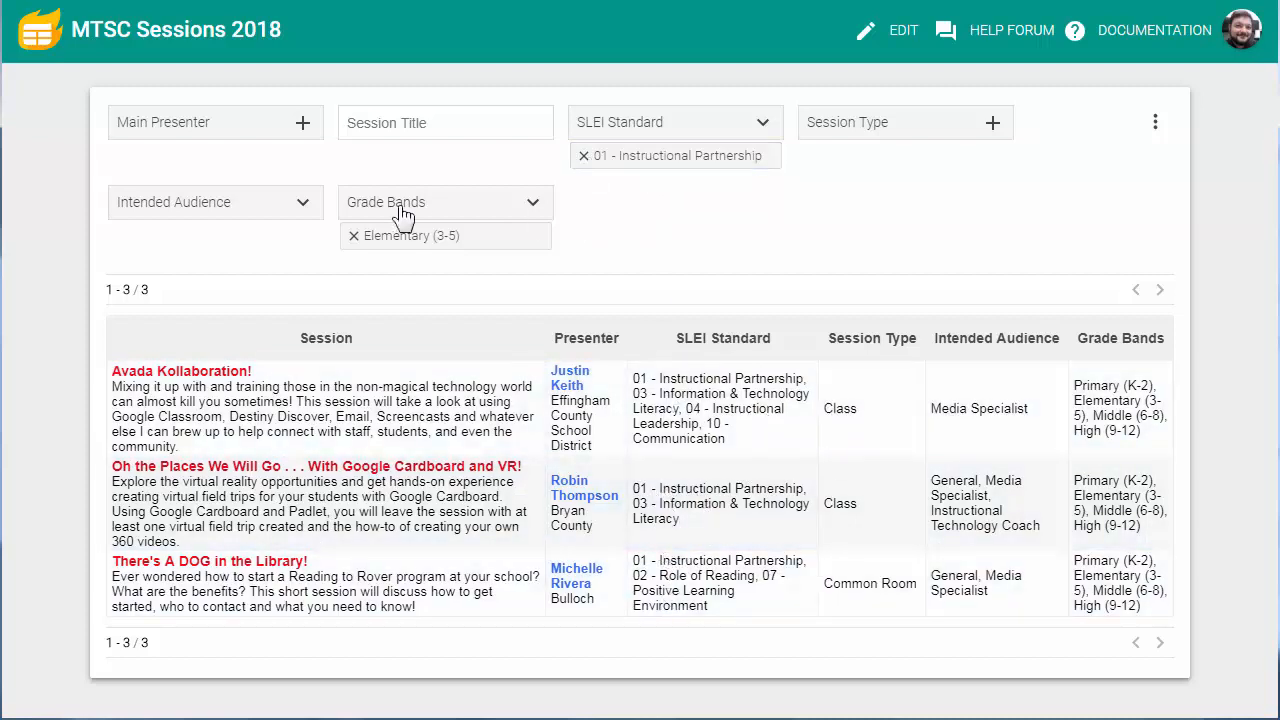
- Remove the grade band and Instructional Partnership filters, and filter the sessions by the SLEI standard "02 - Role of Reading"
click(353, 236)
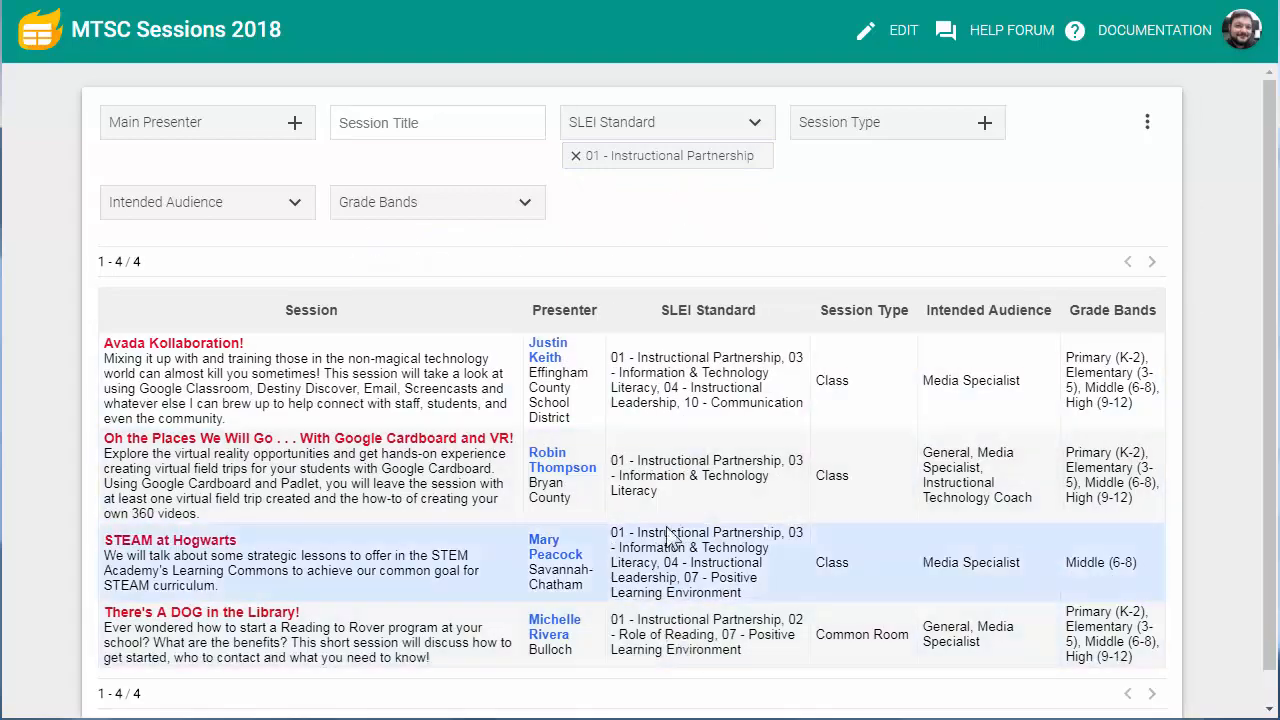
click(572, 157)
click(714, 126)
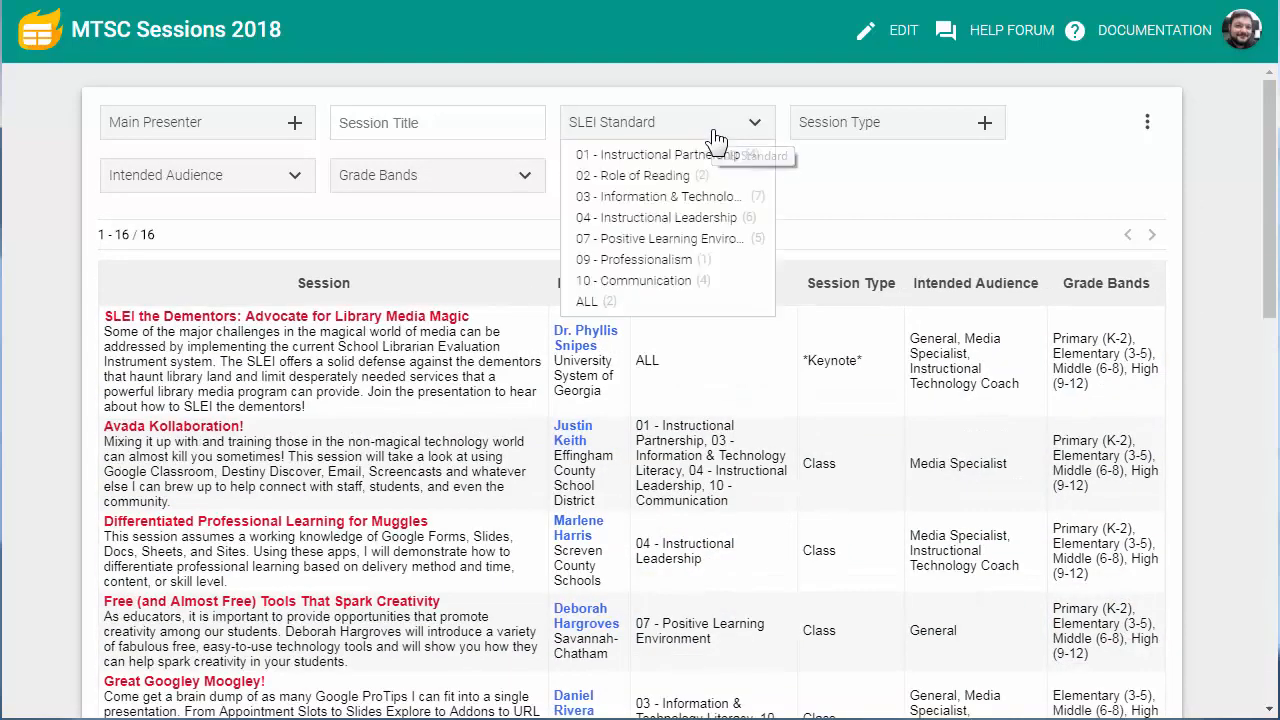
click(630, 176)
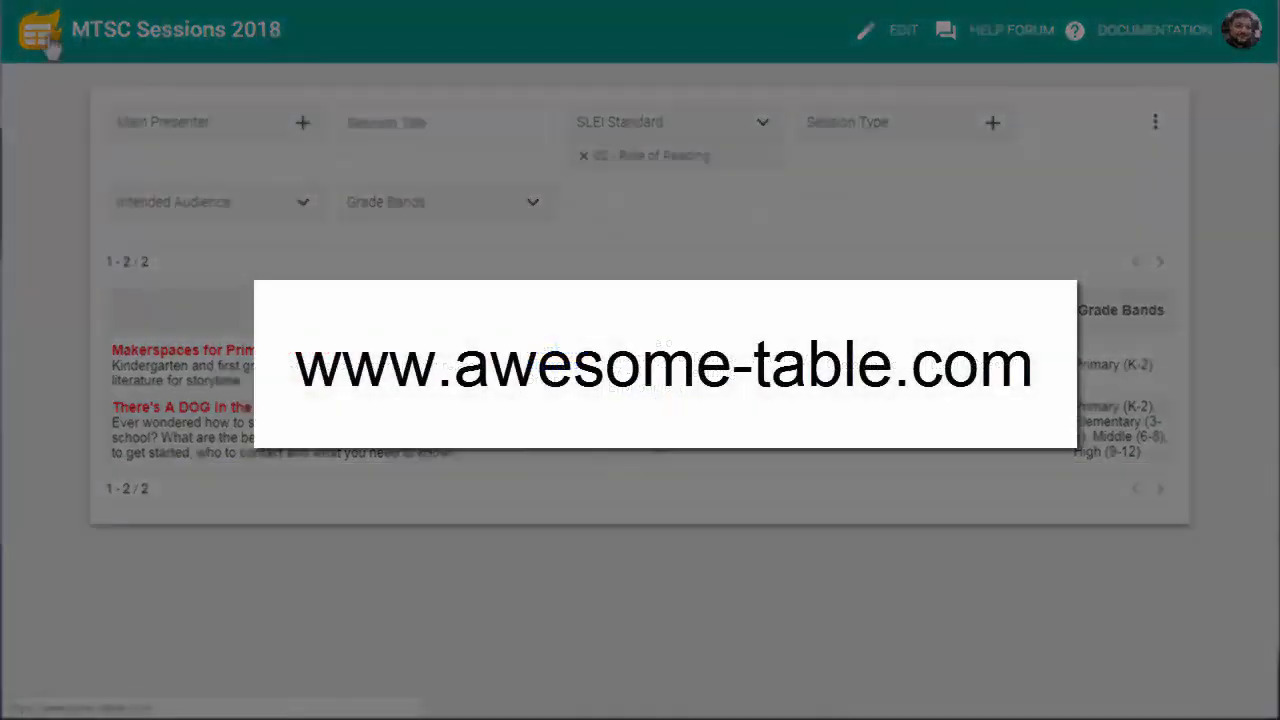
- Go to the AwesomeTable home page and start a new blank view
click(50, 42)
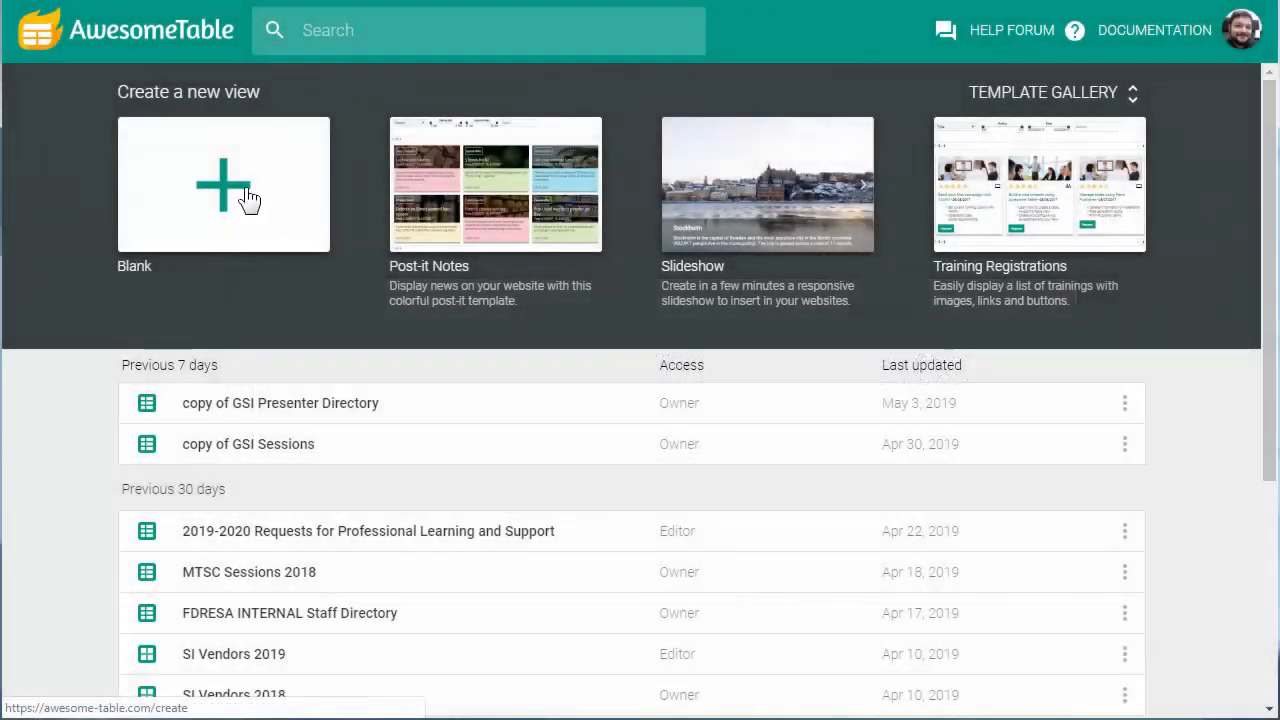
click(237, 197)
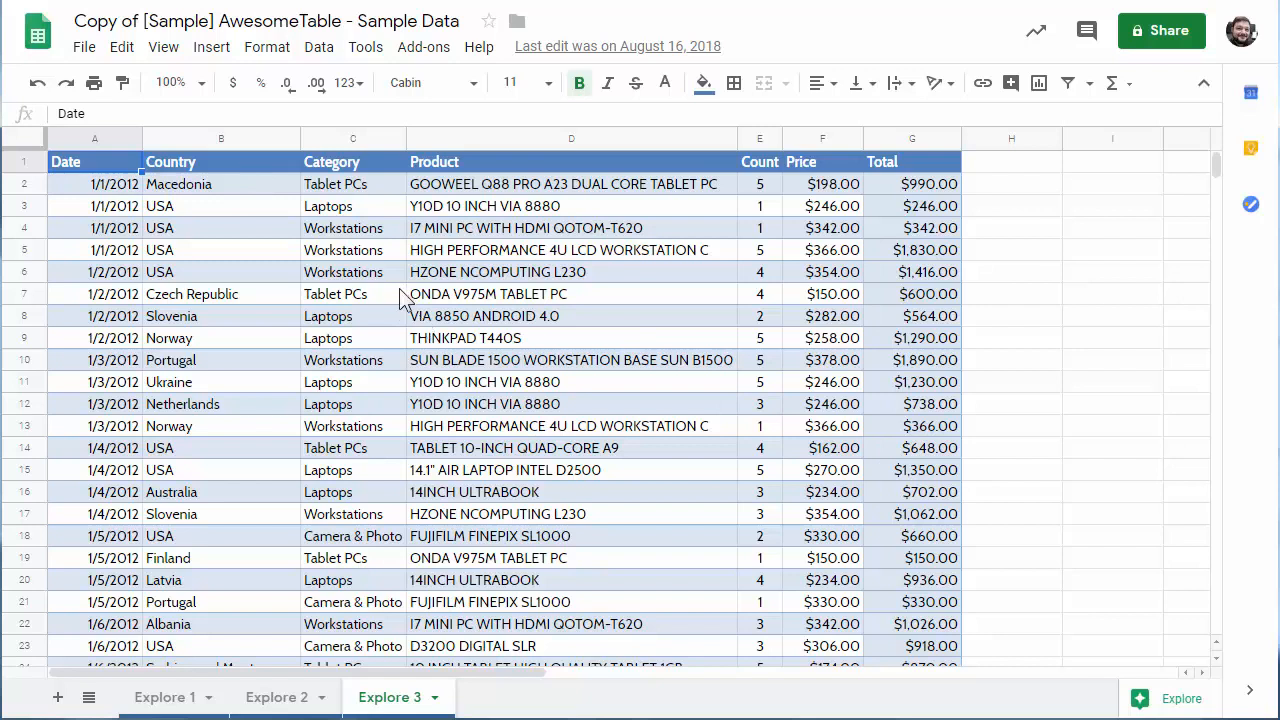
- In the sample data spreadsheet in Google Sheets, insert one empty row below the header row of the Explore 3 sheet
click(201, 189)
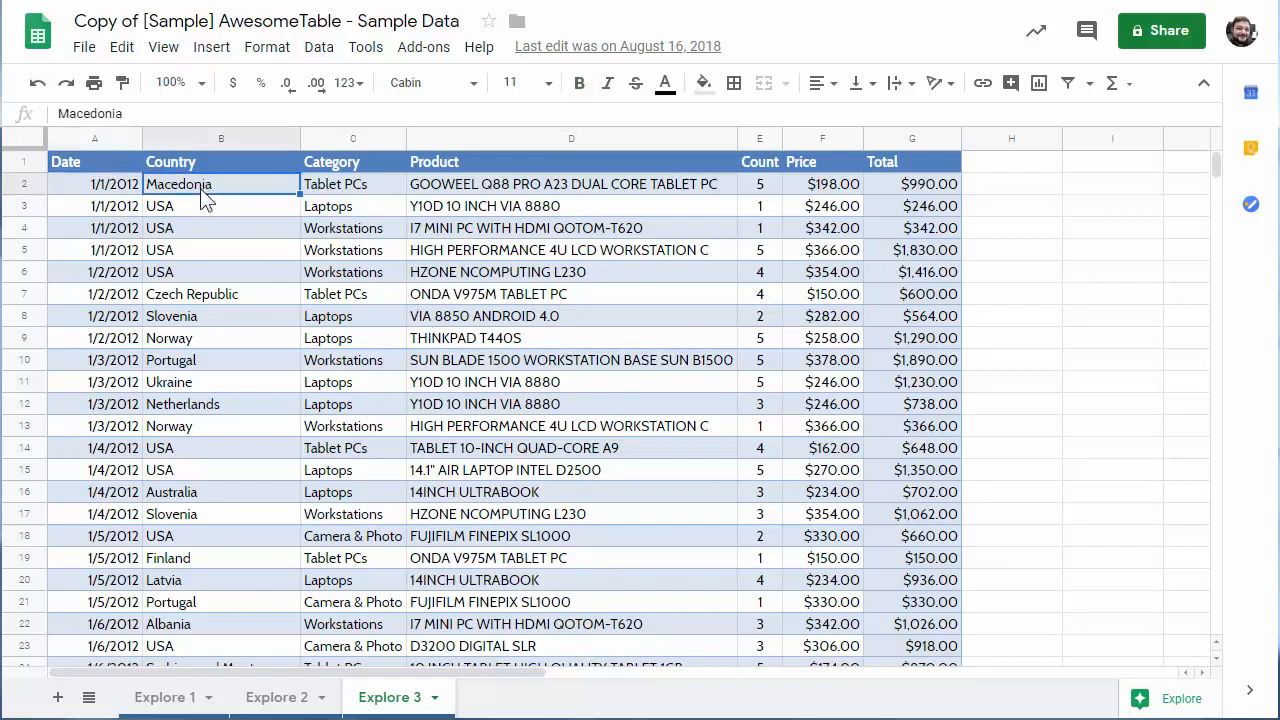
right_click(24, 162)
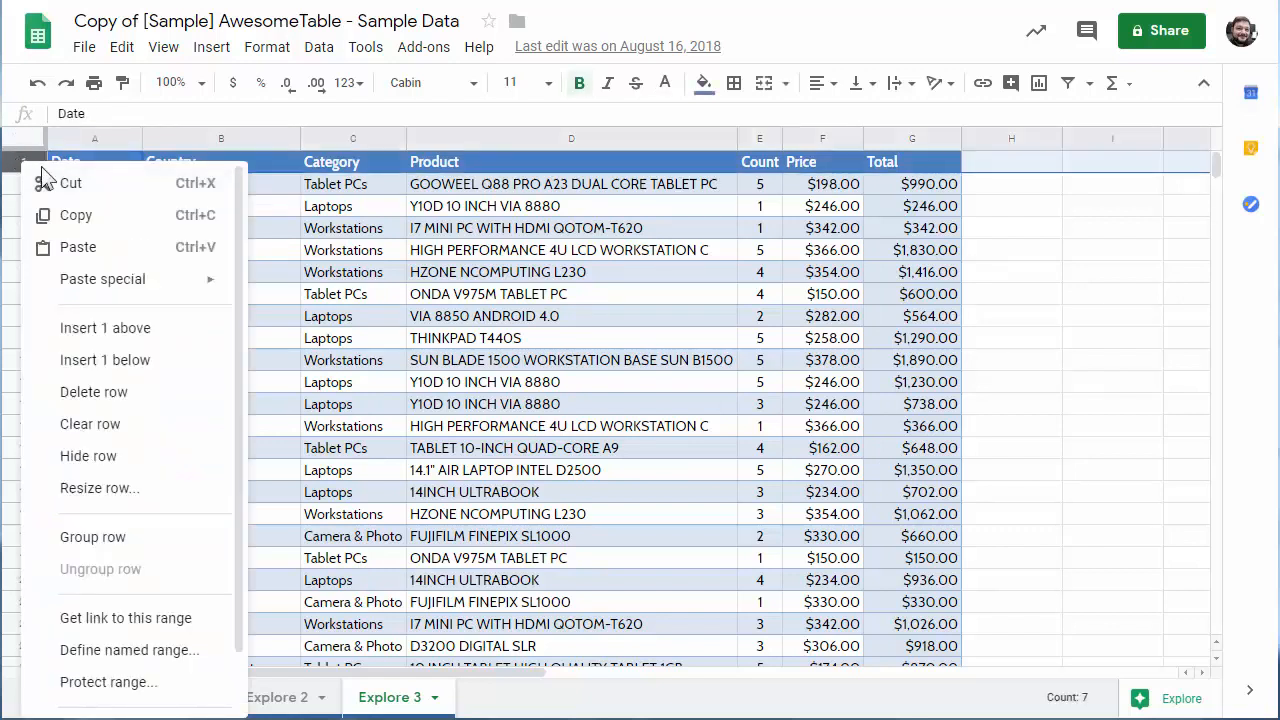
click(146, 360)
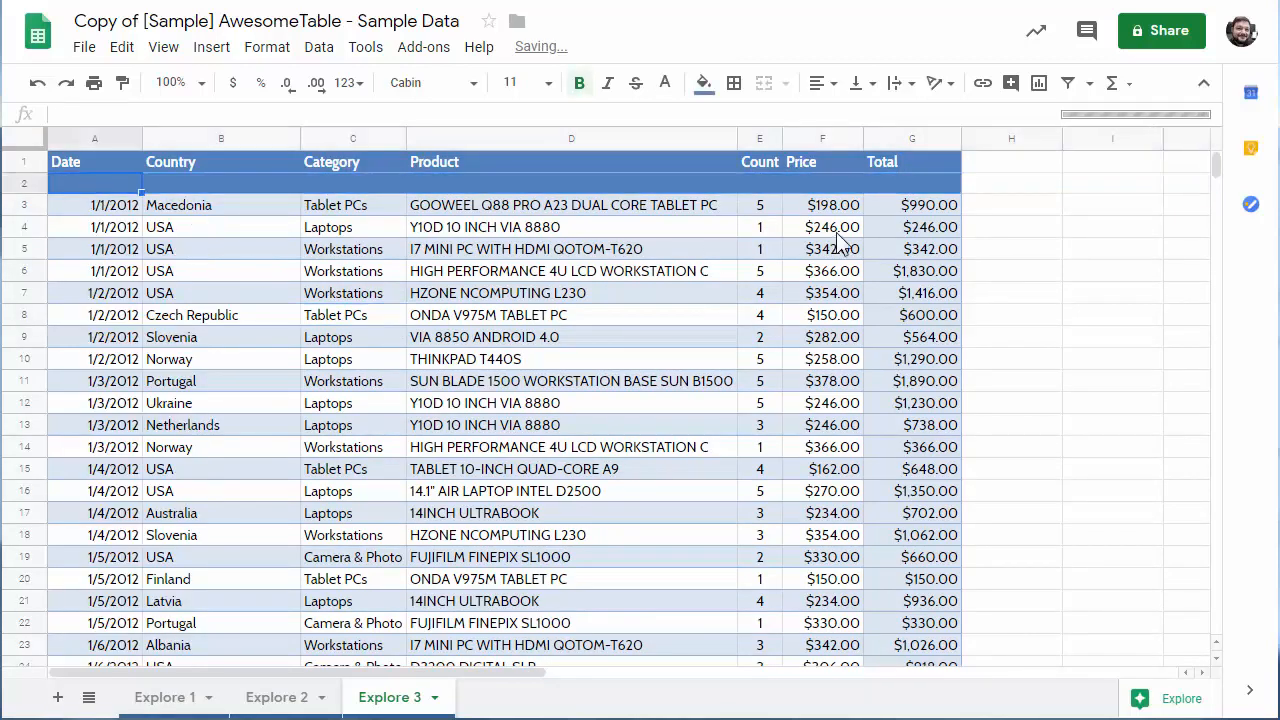
- Fill the empty cells A2:G2 below the headers with gray
drag(882, 183, 98, 183)
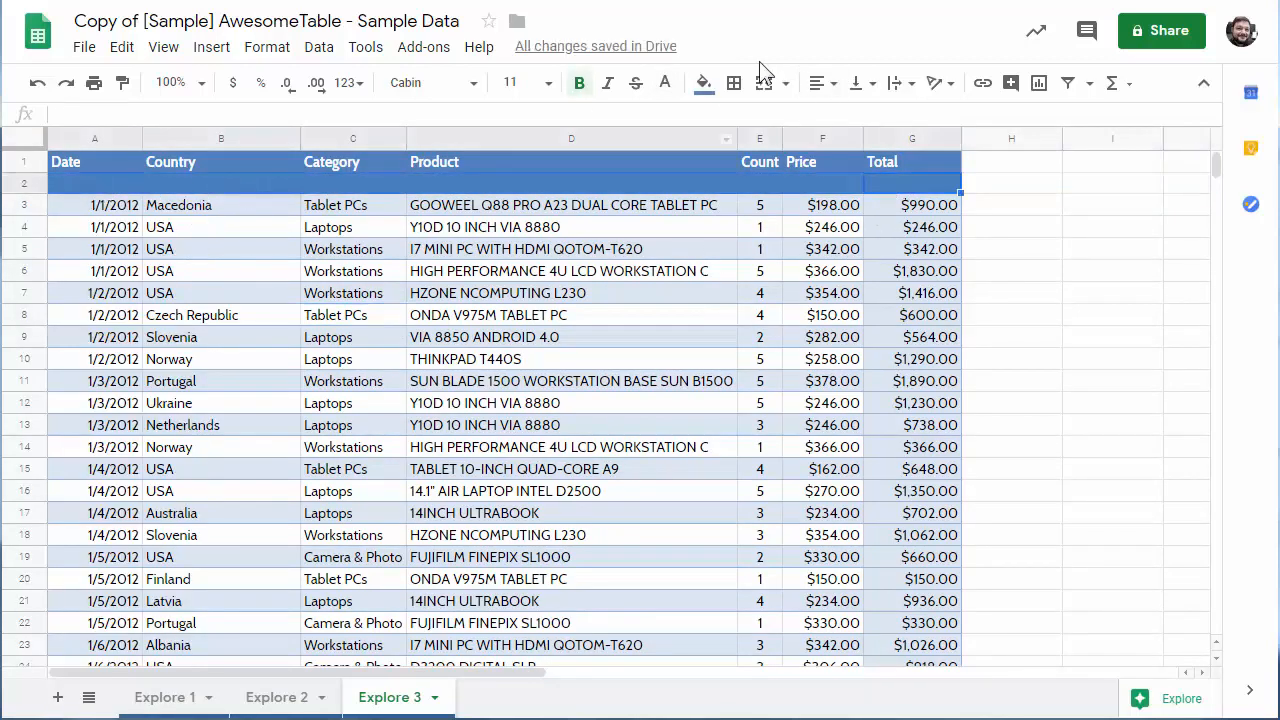
click(703, 82)
click(767, 150)
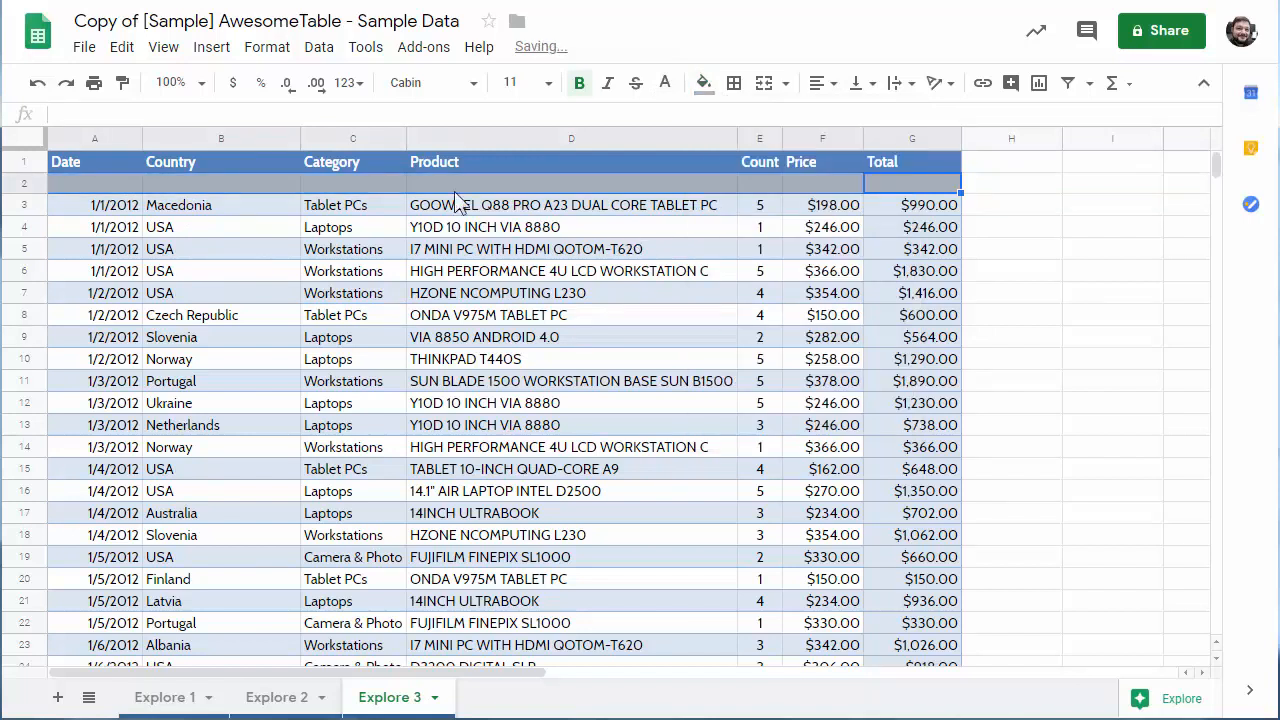
- Freeze the first two rows of the sheet and check that they stay in place over the data
click(541, 229)
drag(27, 144, 30, 194)
click(133, 183)
scroll(239, 310, down, 6)
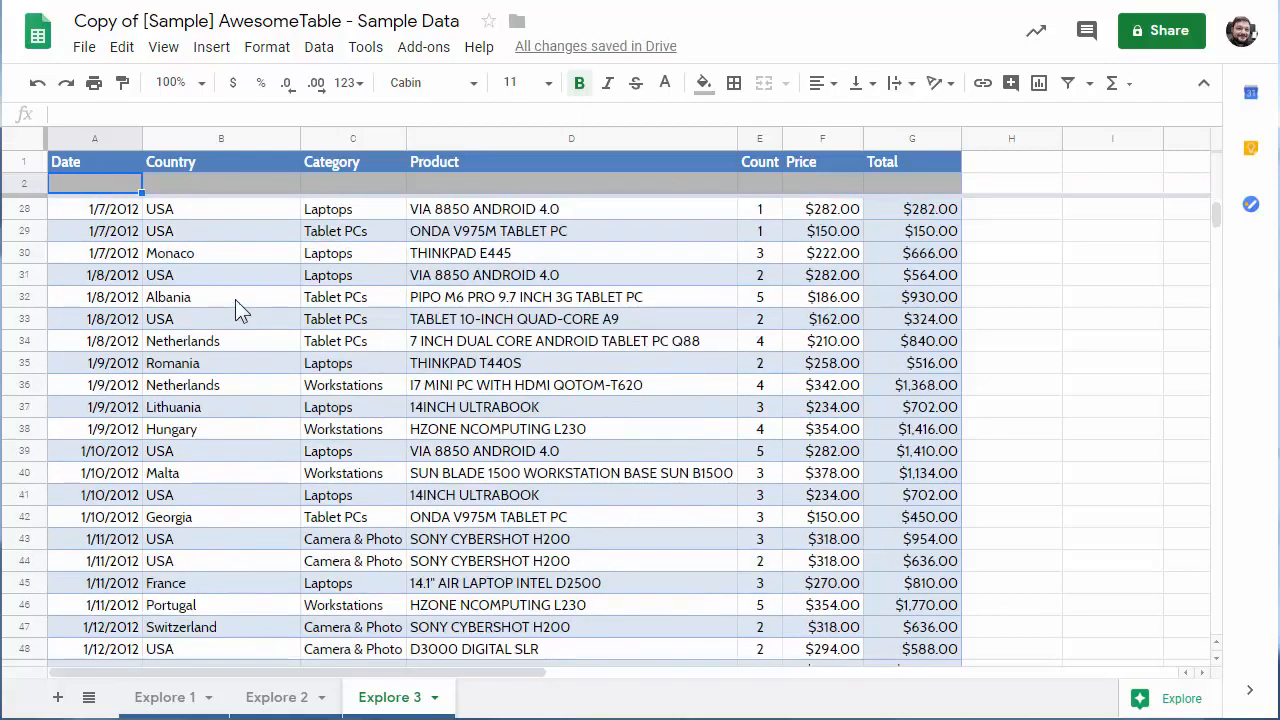
scroll(235, 299, up, 6)
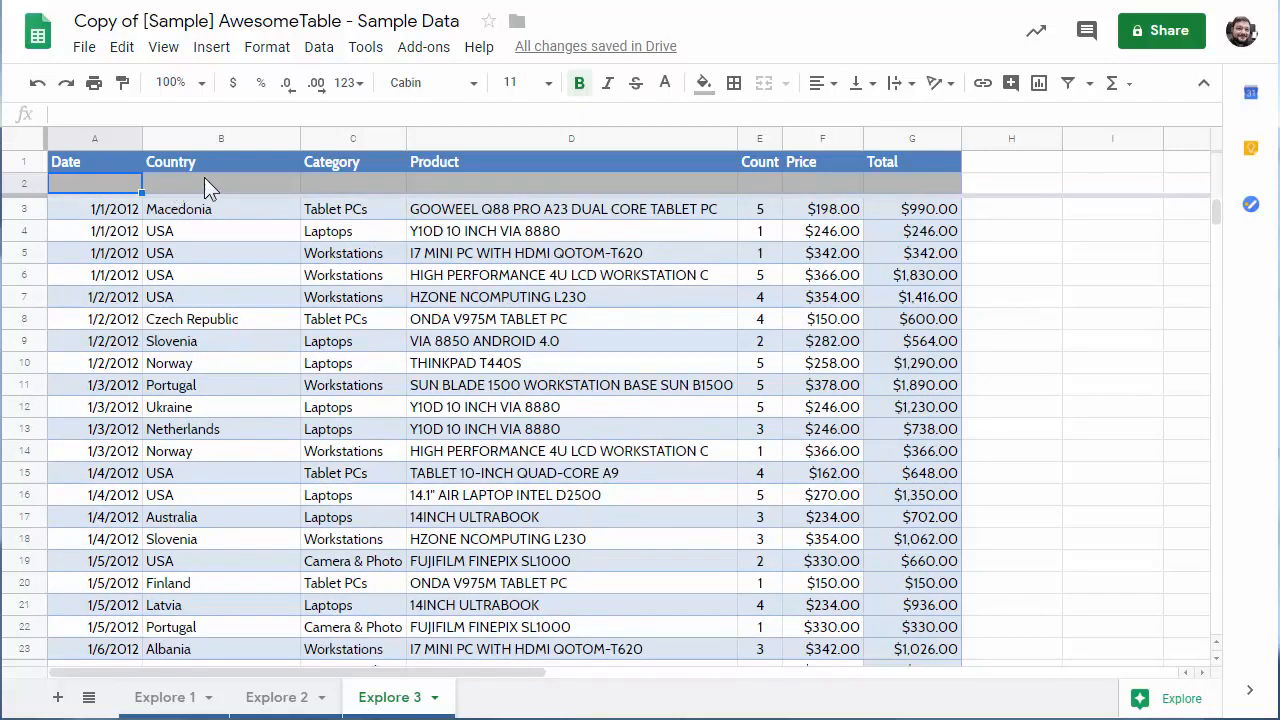
click(556, 368)
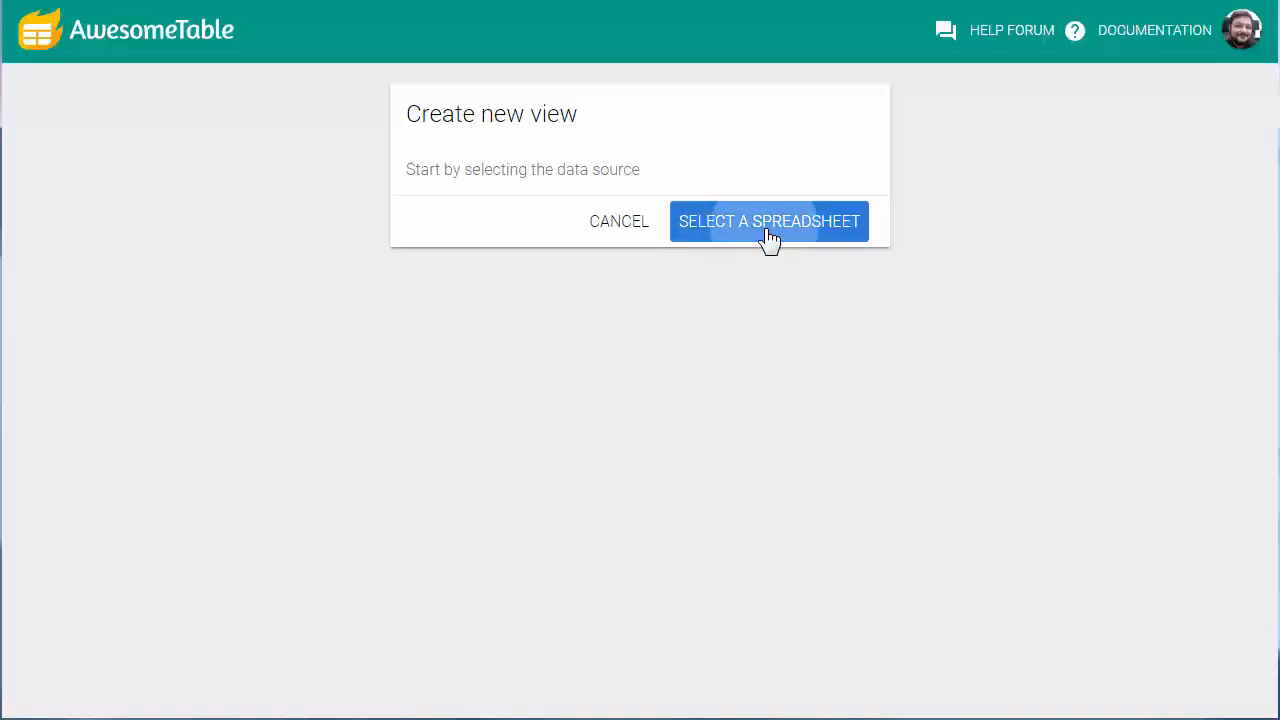
- Switch to AwesomeTable and choose "Copy of [Sample] AwesomeTable - Sample Data" as the new view's source spreadsheet
click(848, 222)
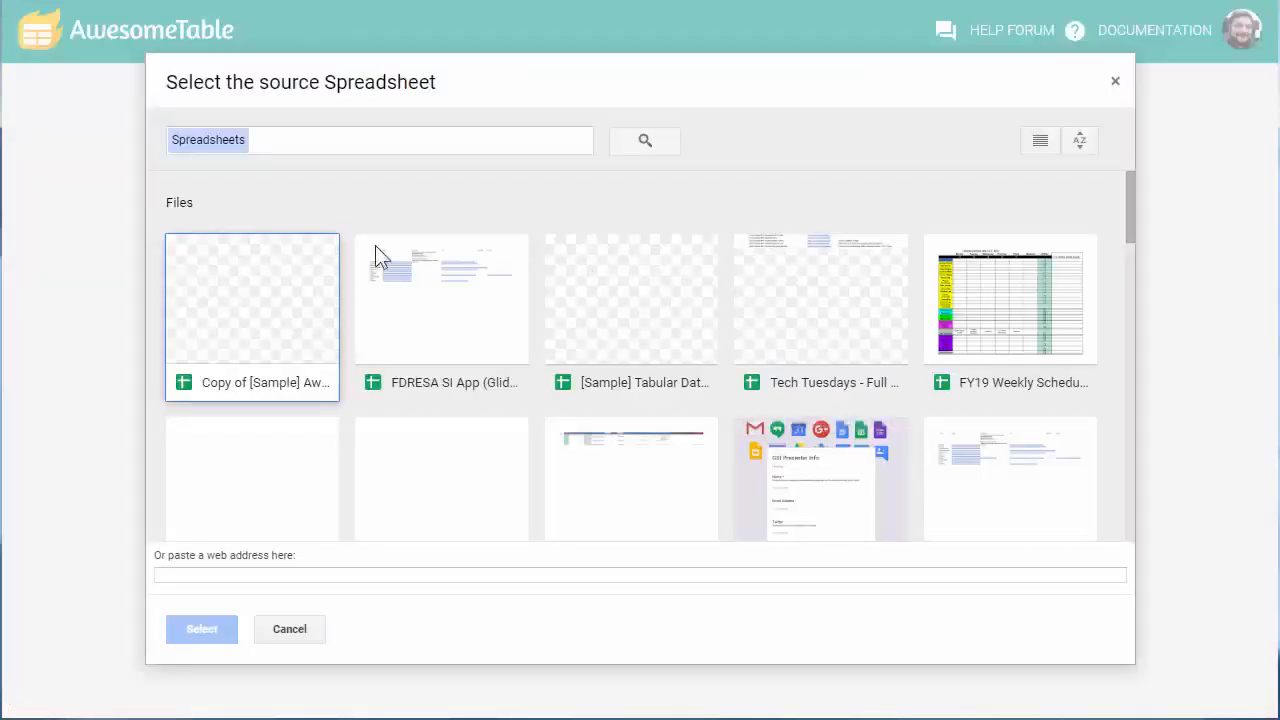
click(238, 303)
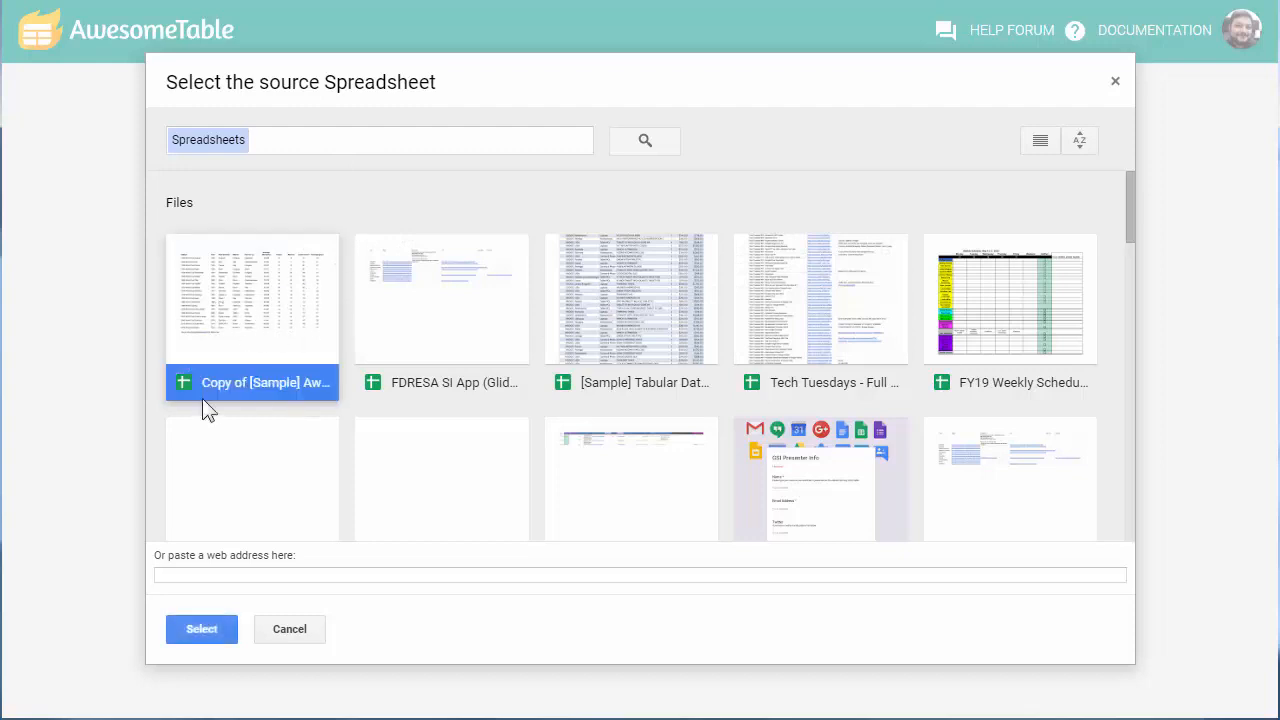
click(182, 630)
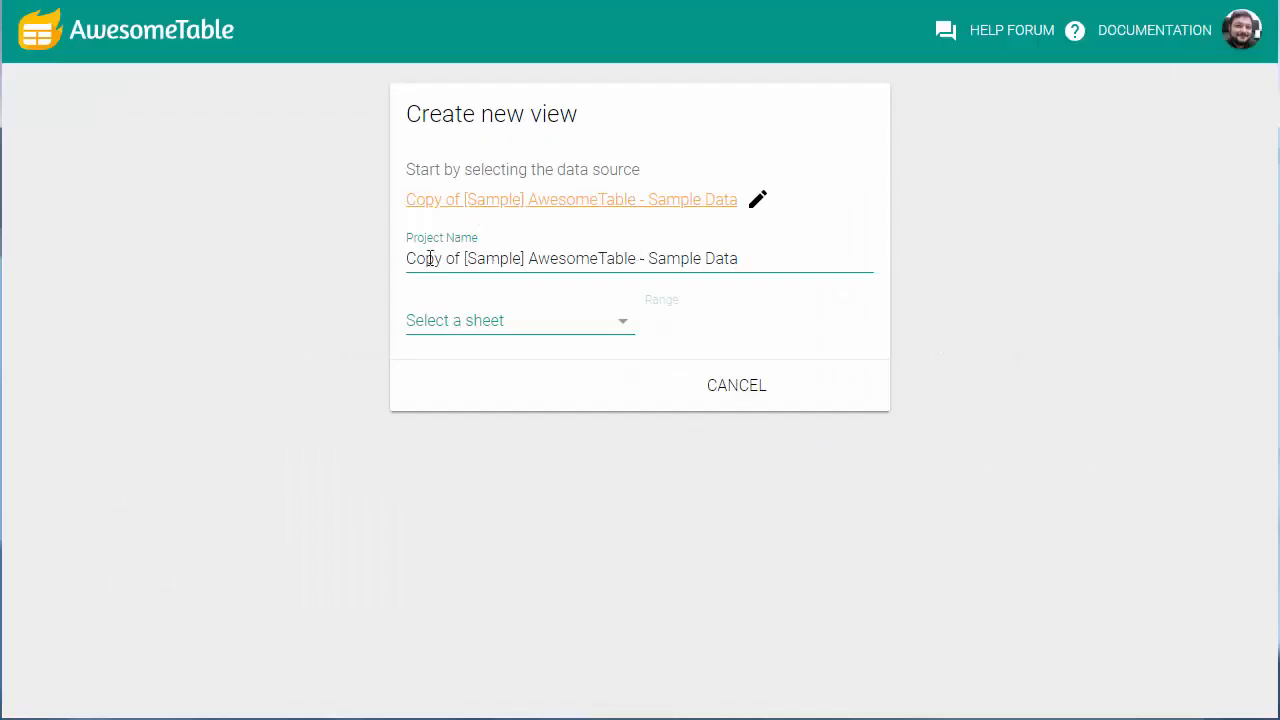
- Replace the project name of the new view with "Tech Tuesday Demo 1"
click(466, 258)
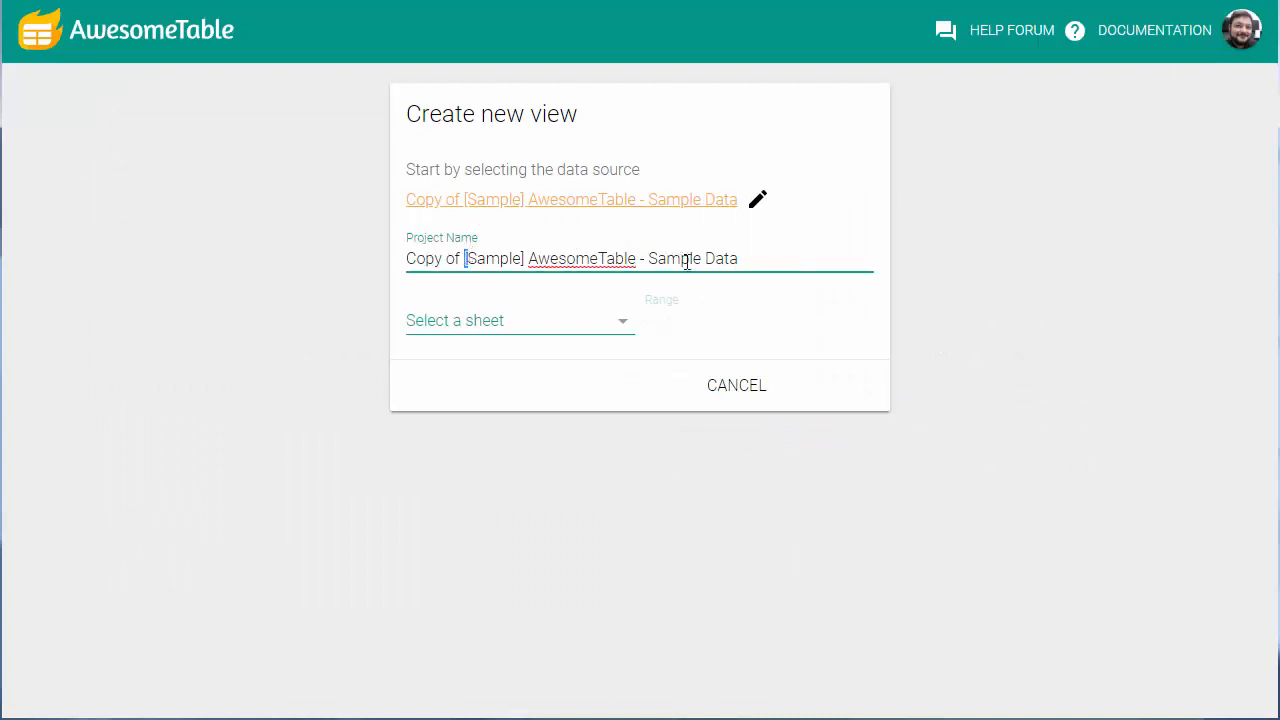
drag(738, 258, 300, 260)
text(Tech Tuesday Dem)
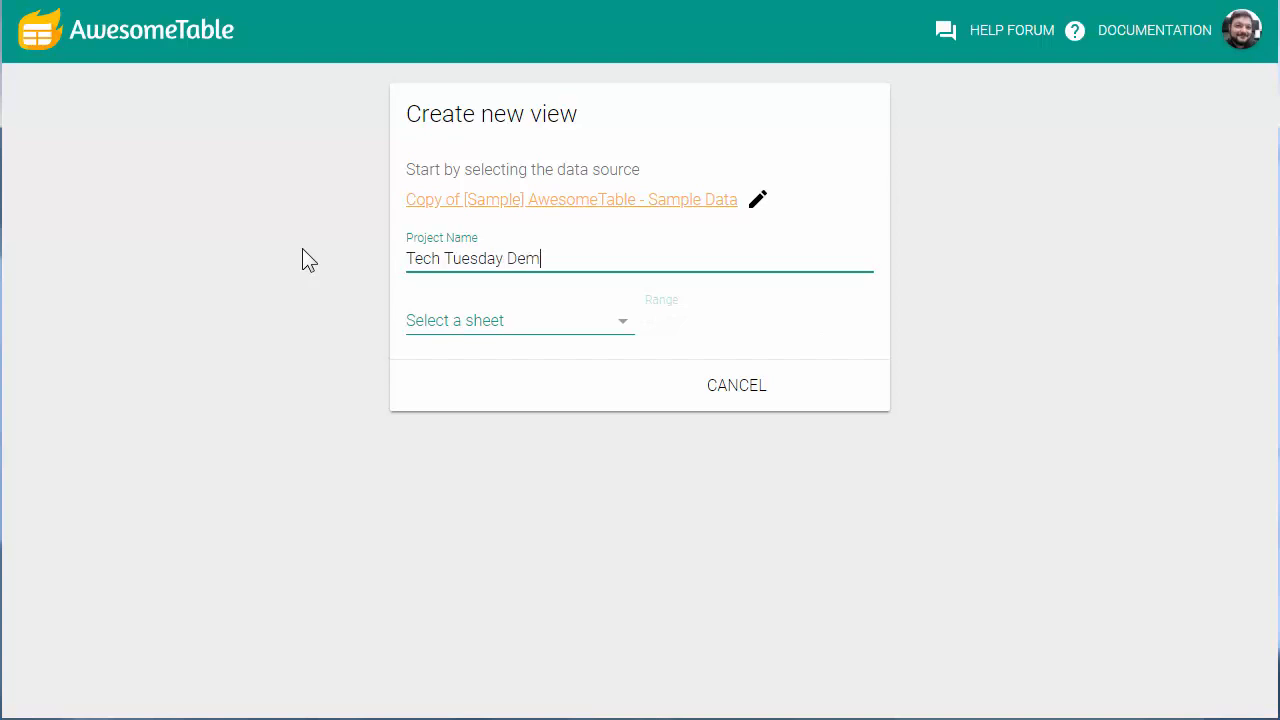
text(o 1)
- Select the sheet Explore 3 as the data source and create the view
click(460, 322)
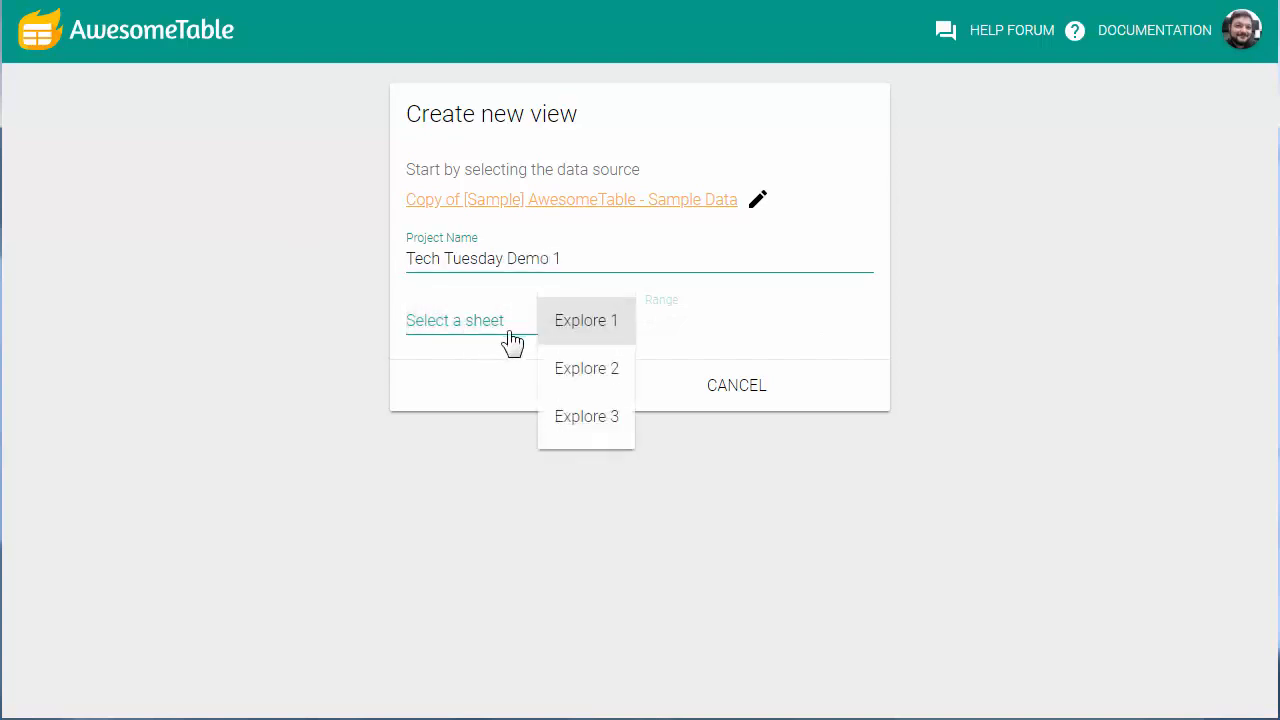
click(562, 414)
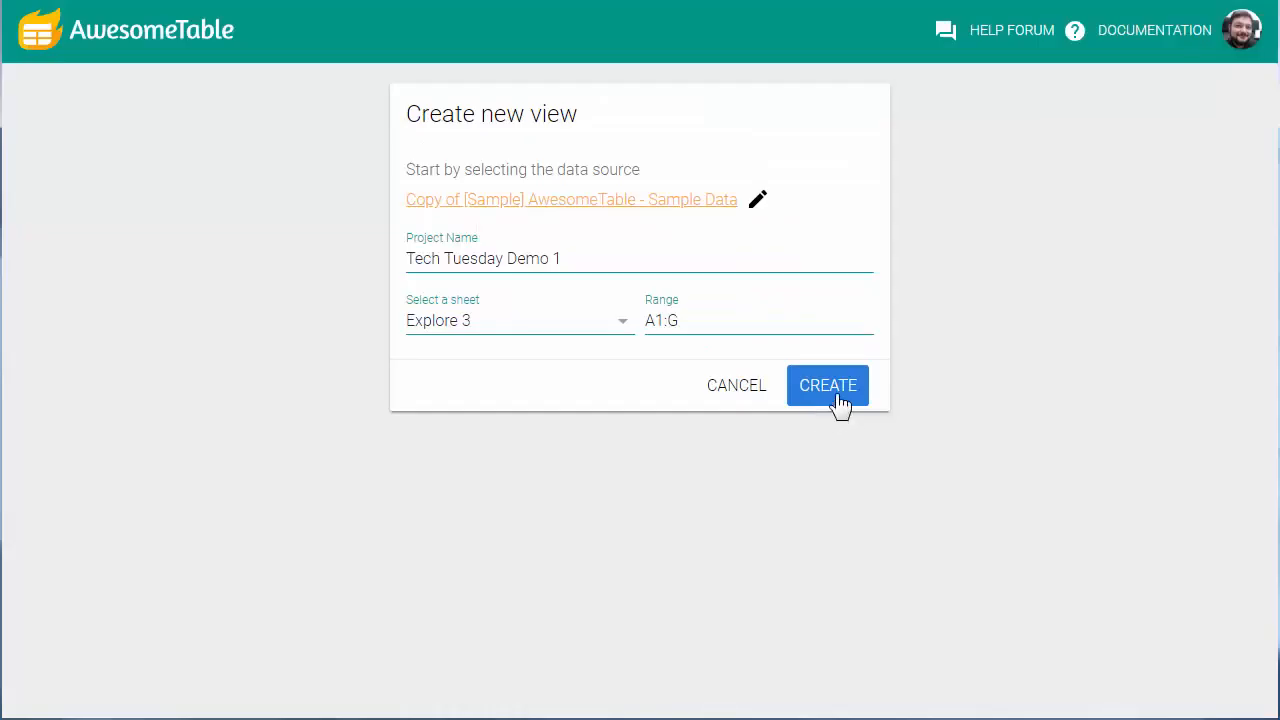
click(831, 391)
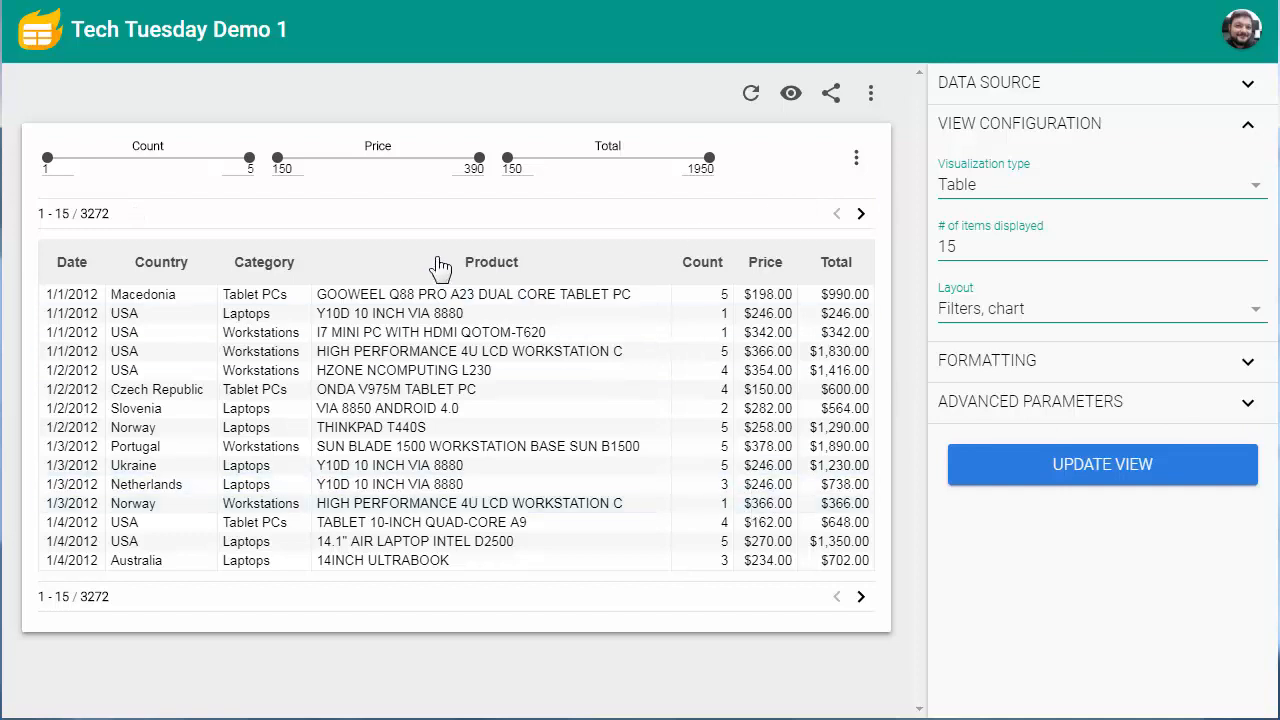
mouse_move(255, 170)
mouse_down()
mouse_move(120, 171)
mouse_move(280, 171)
mouse_up()
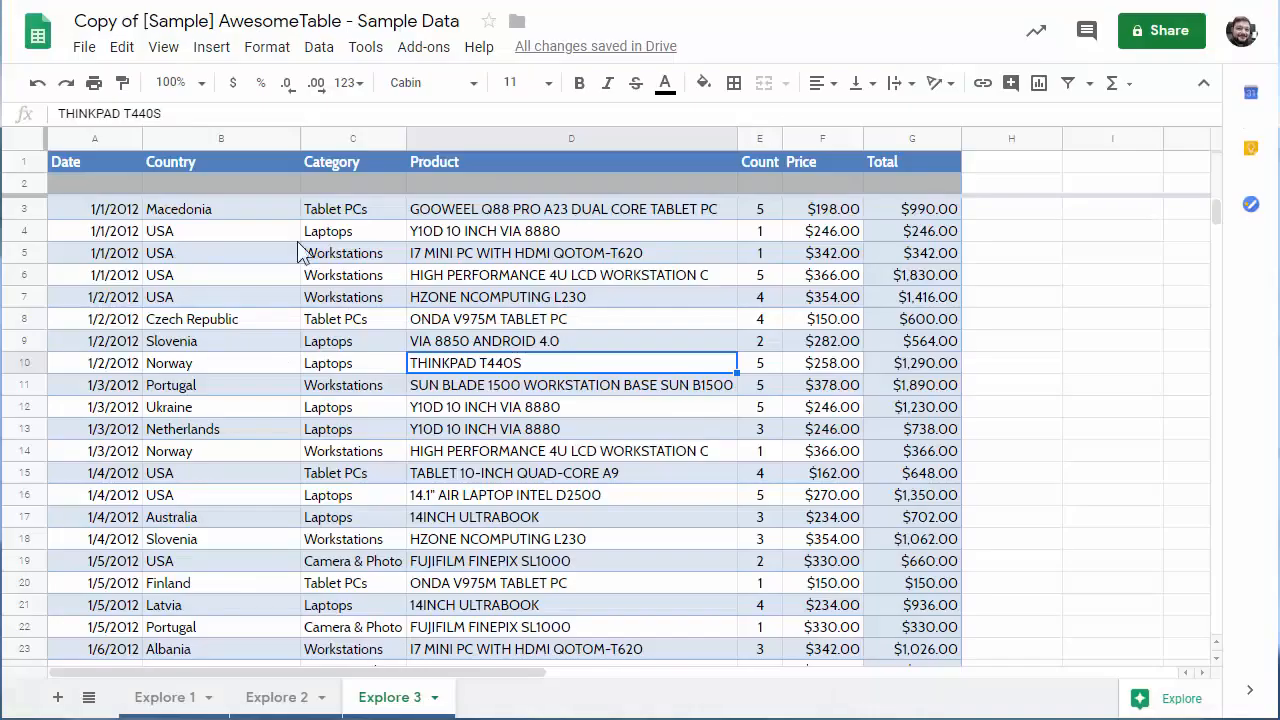
- In row 2 of the Google Sheets spreadsheet, enter "categoryfilter" under Country and "hidden" under Date
click(221, 185)
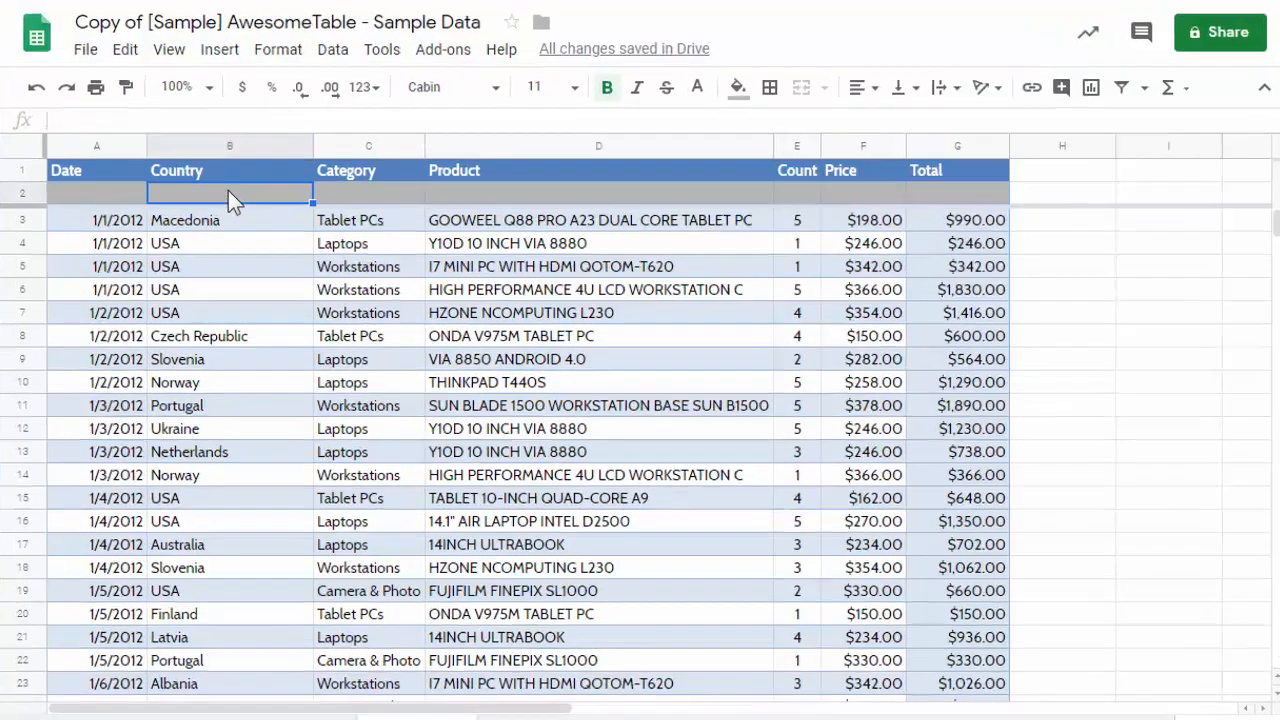
text(cat)
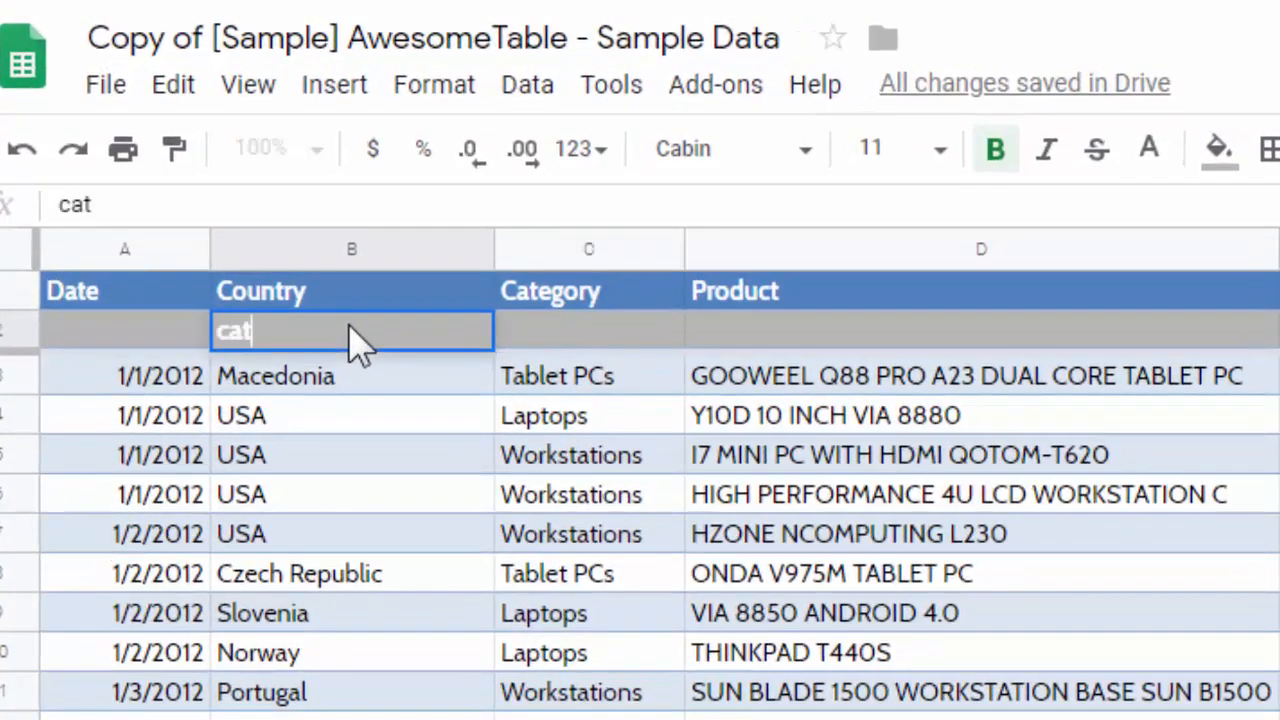
text(egoryfilter)
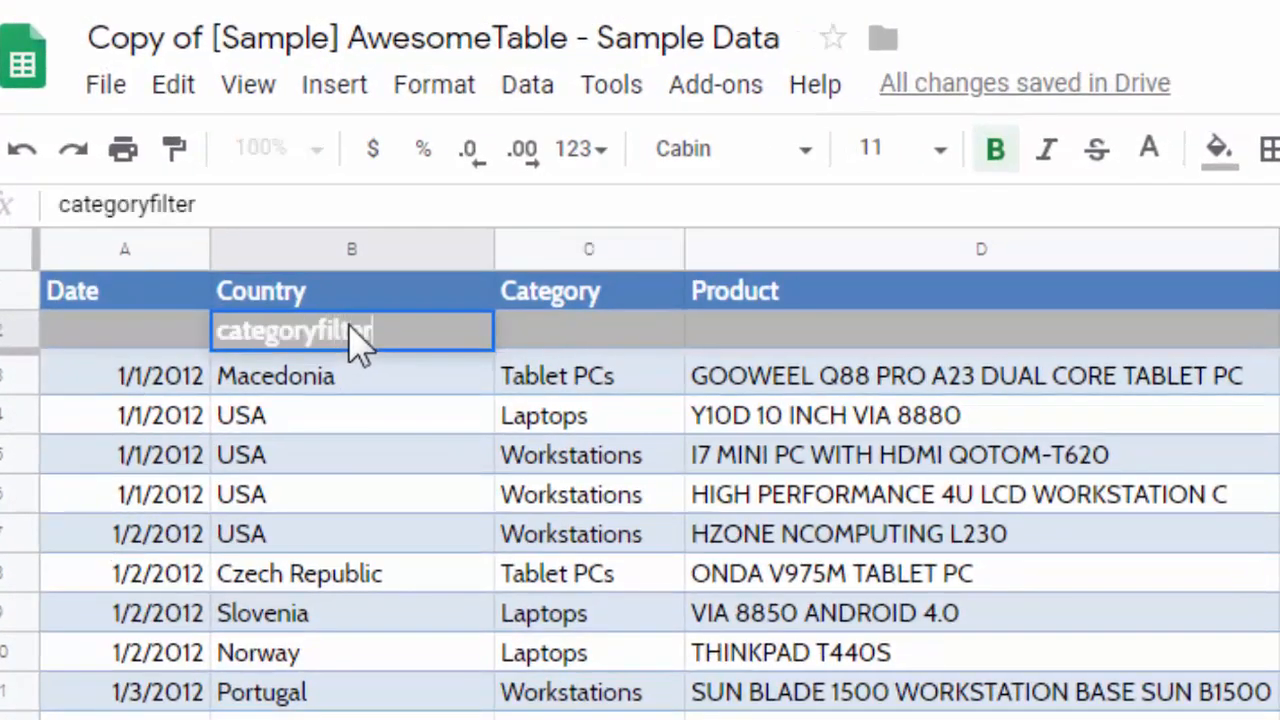
key(Left)
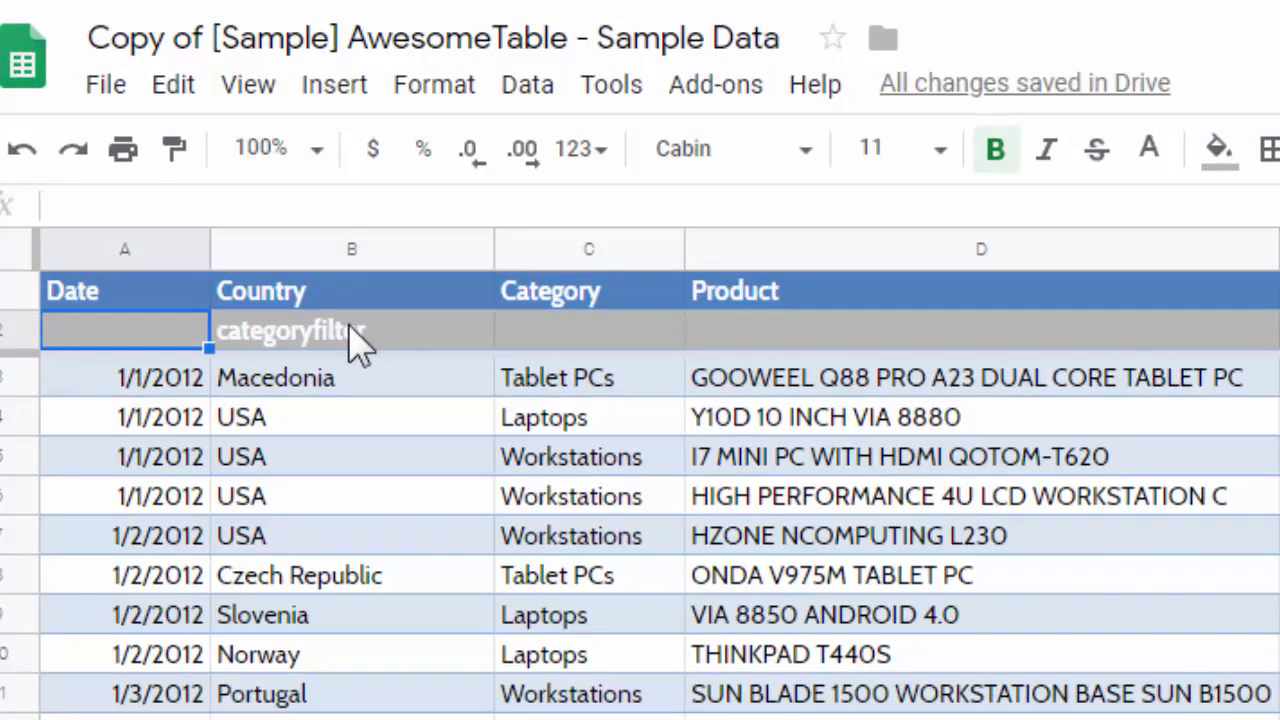
text(hidden)
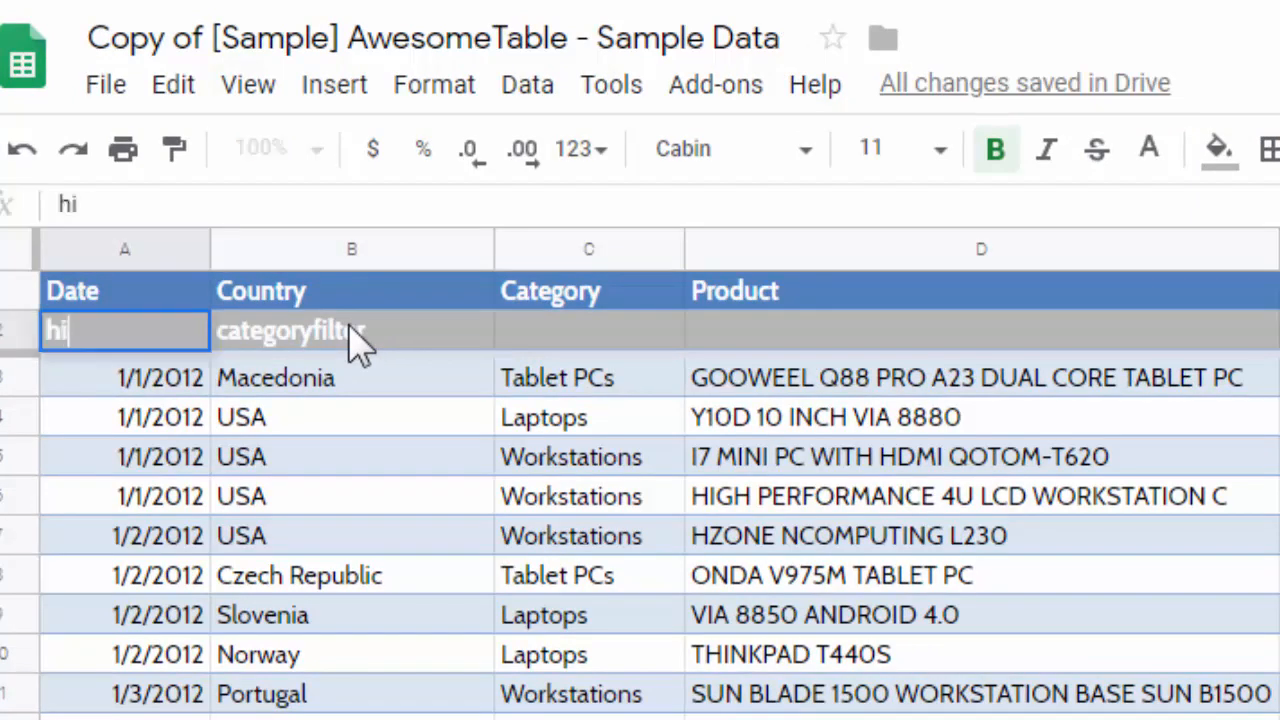
key(Tab)
key(Tab)
- In row 2, enter "categoryfilter" under Category and "stringfilter" under Product
text(categoryfilt)
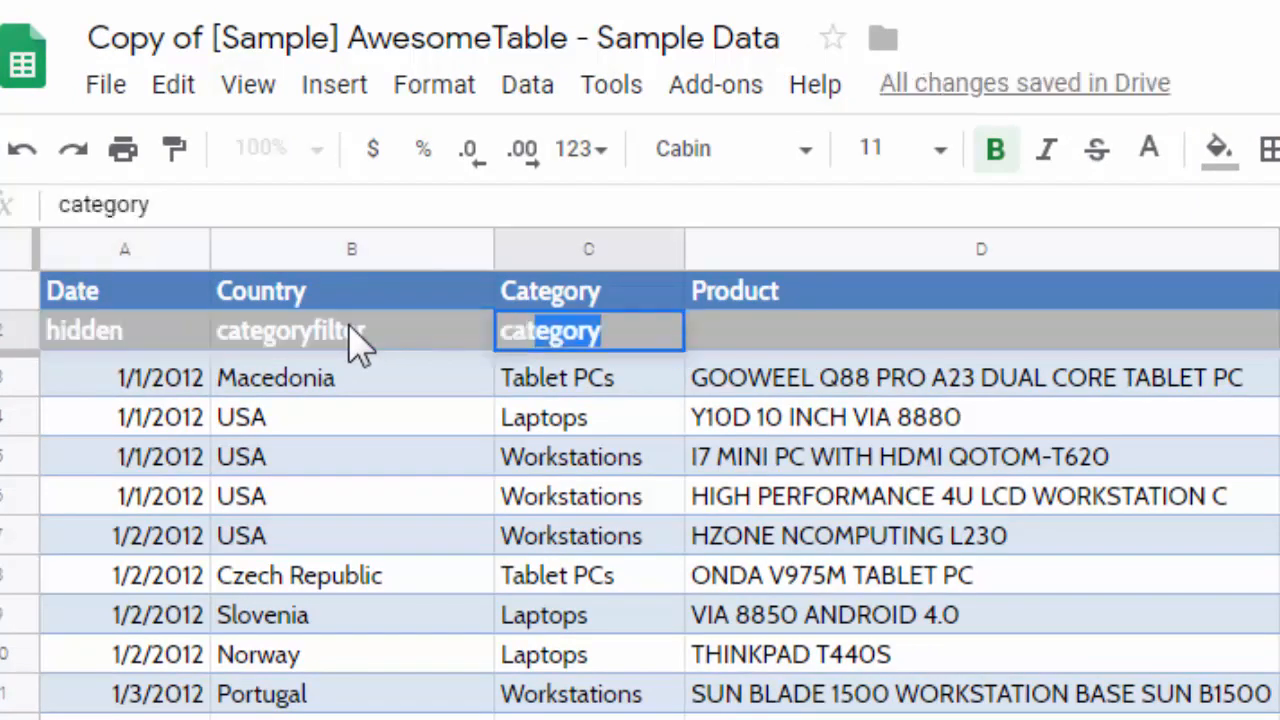
text(er)
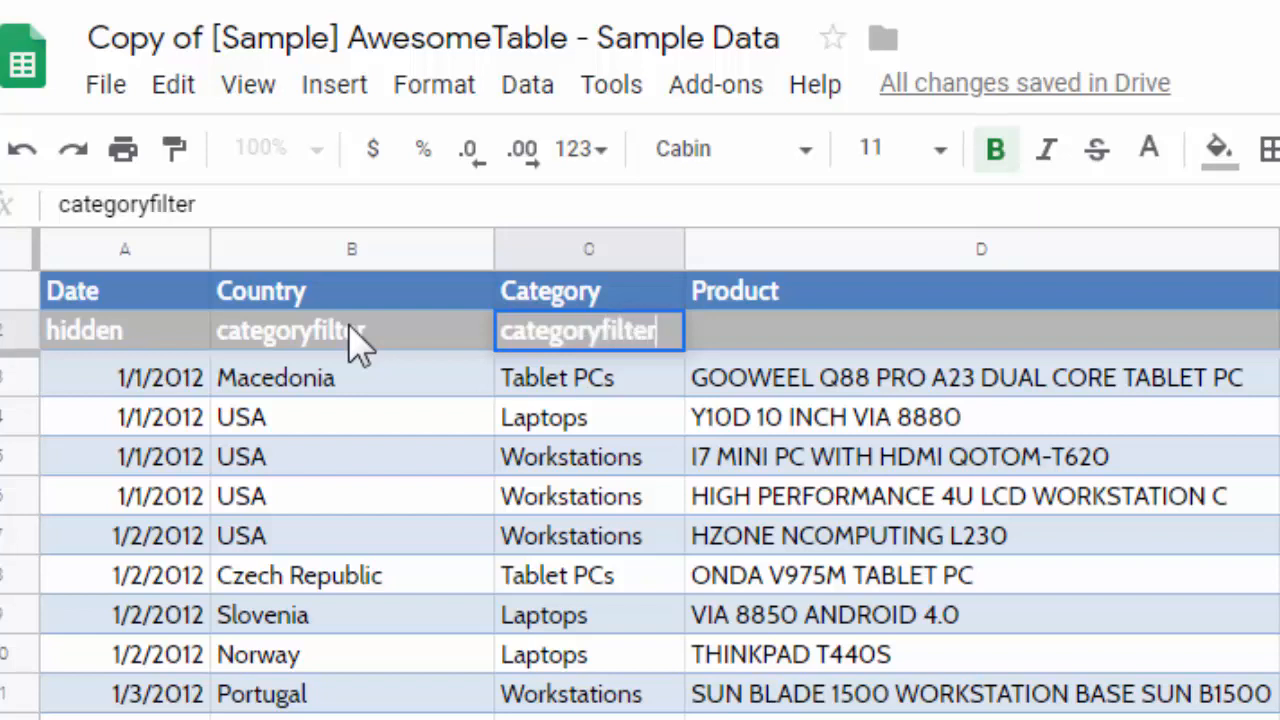
key(Tab)
text(stringfilter)
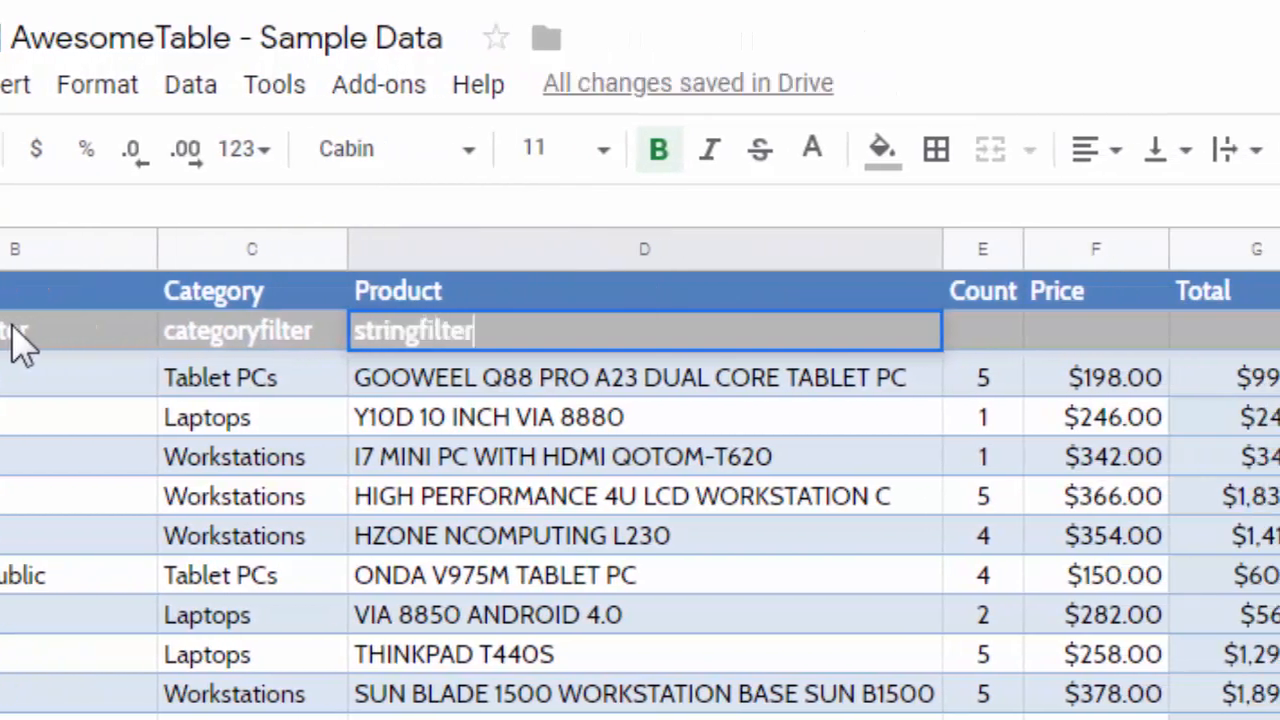
key(Tab)
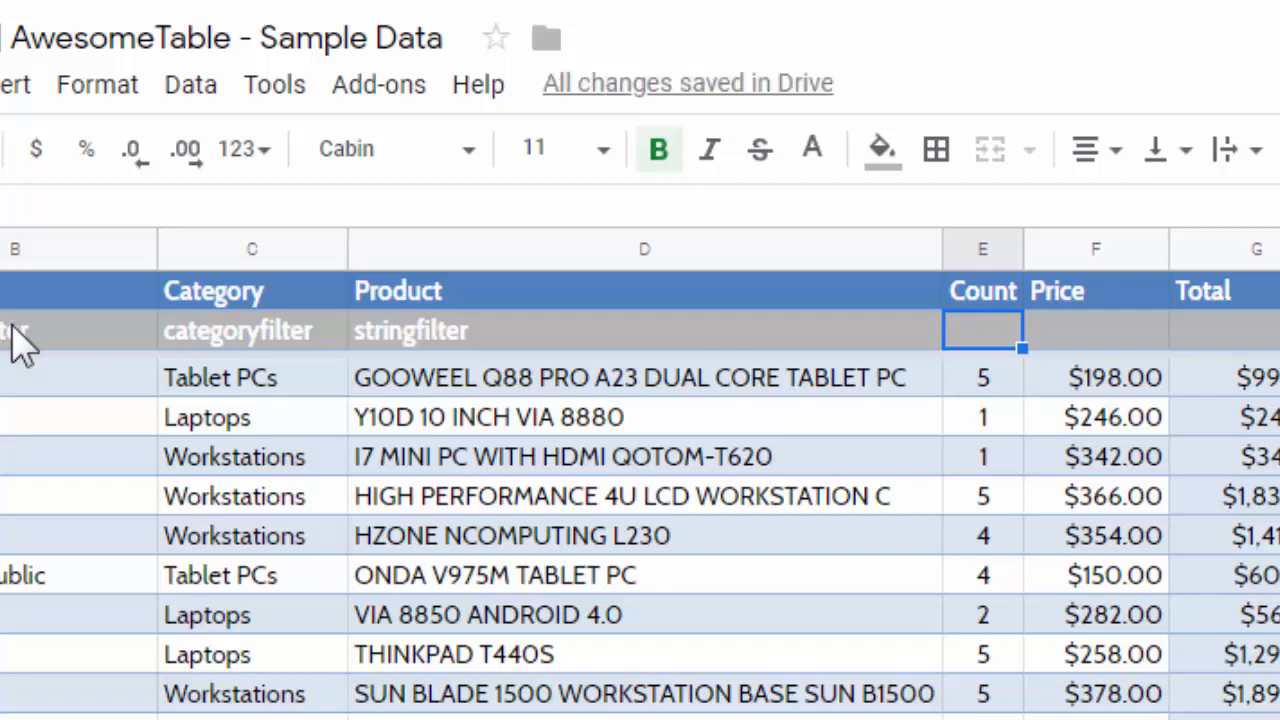
- Enter "nofilter" under Price in row 2, and reload the preview of the Tech Tuesday Demo 1 view in AwesomeTable
key(Tab)
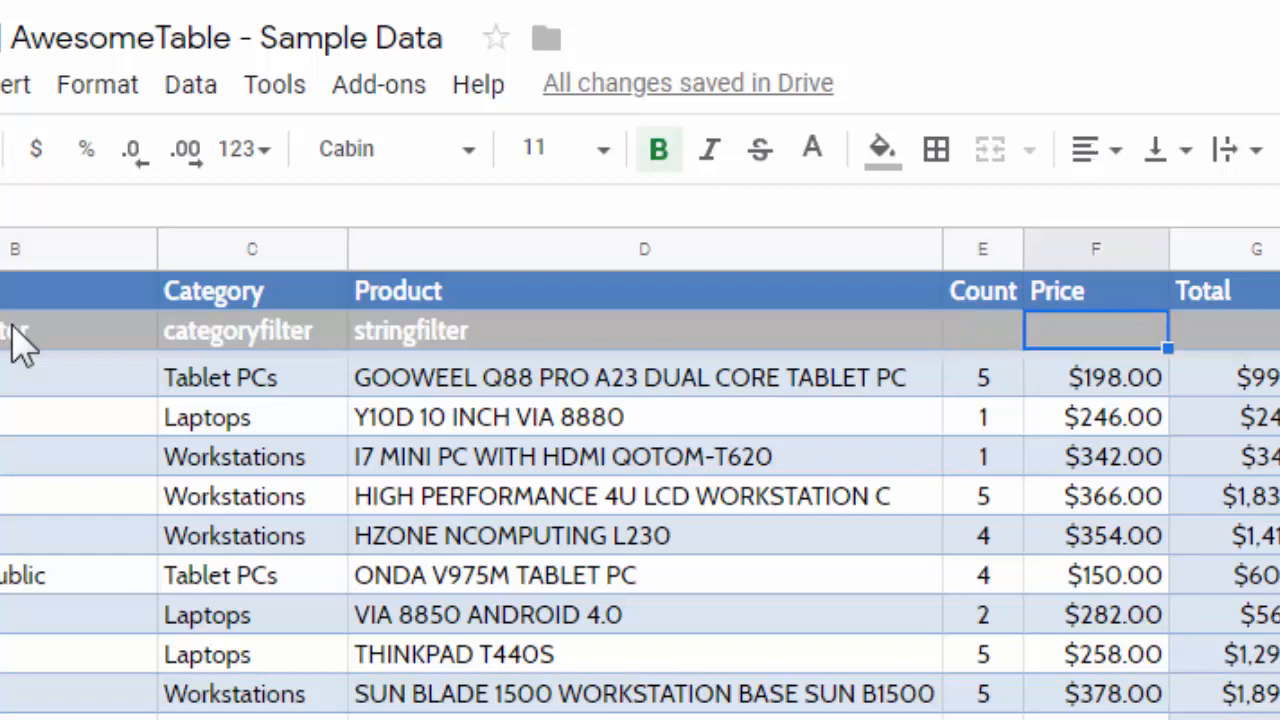
key(Tab)
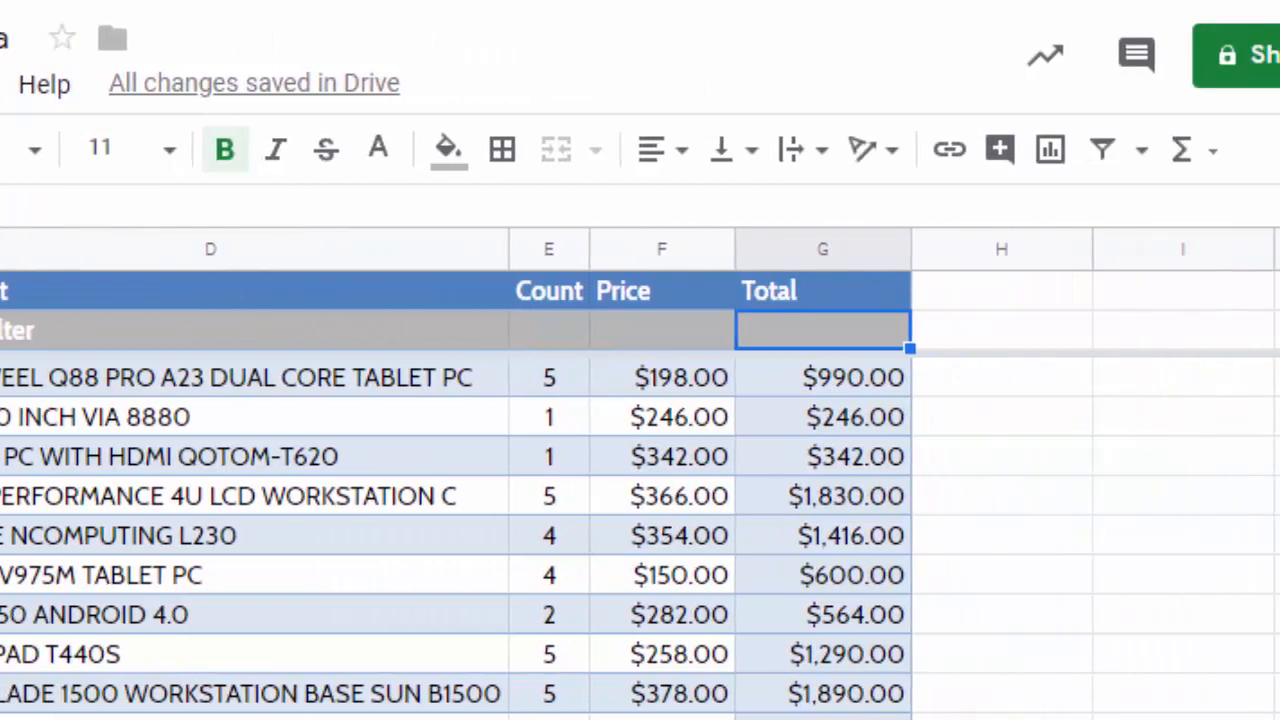
key(Left)
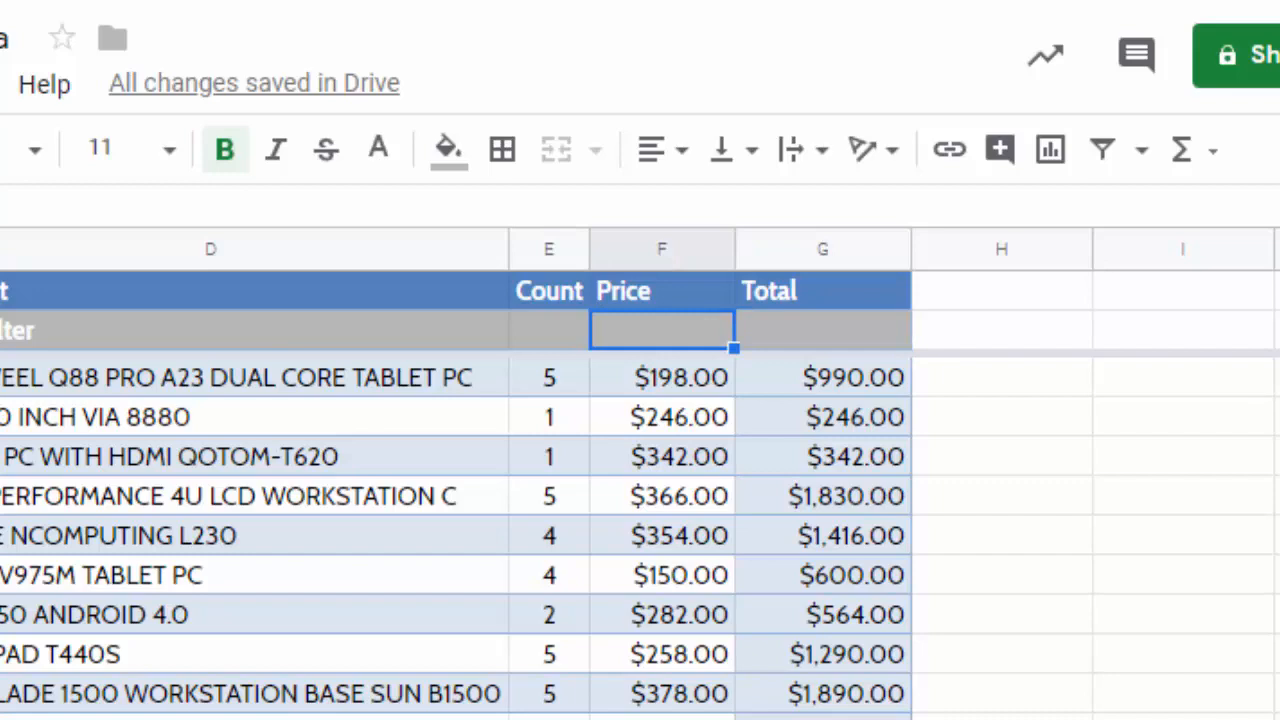
text(nofilter)
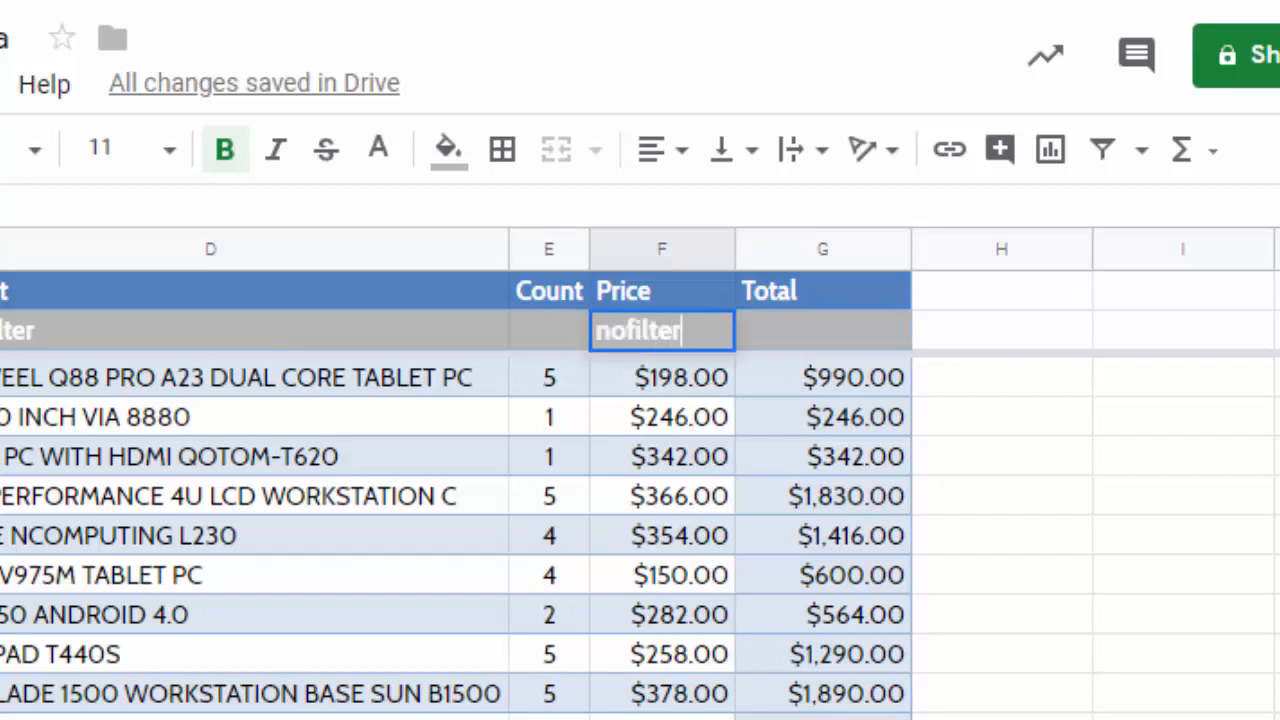
key(Left)
key(Left)
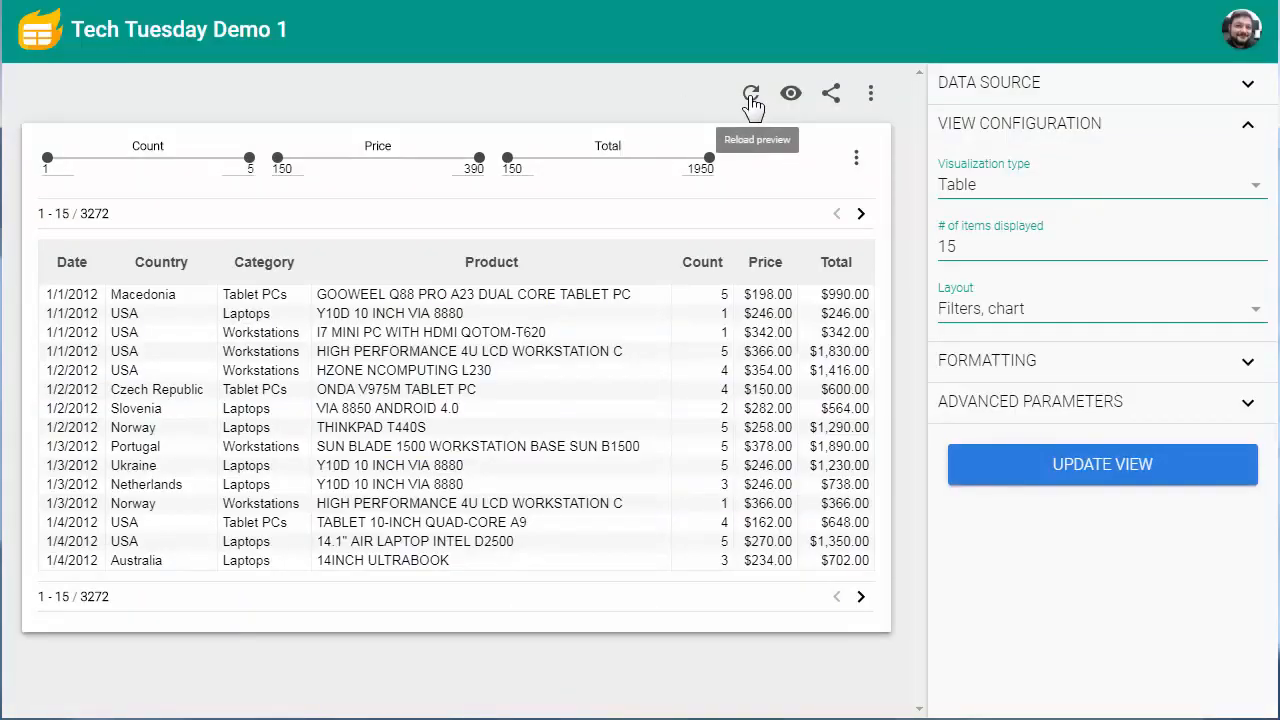
click(751, 96)
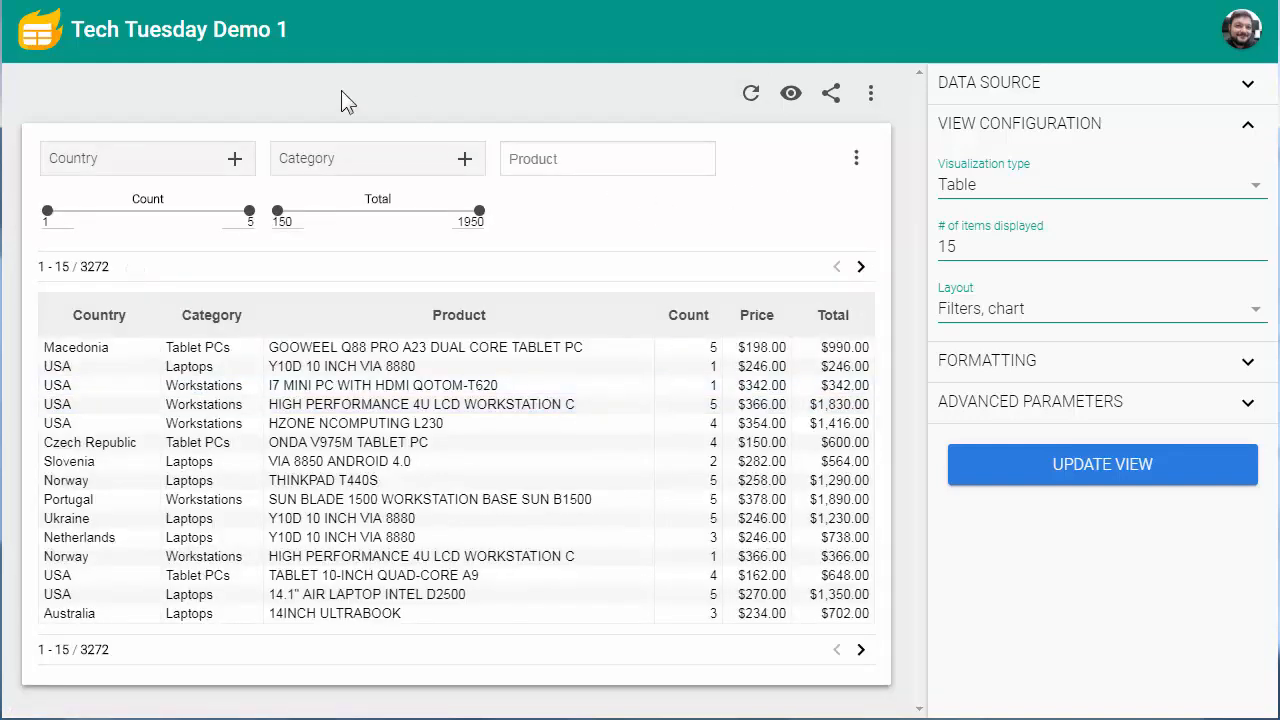
- Search the AwesomeTable Support site for "filter" and open the article "All filters you can add on a view"
click(35, 35)
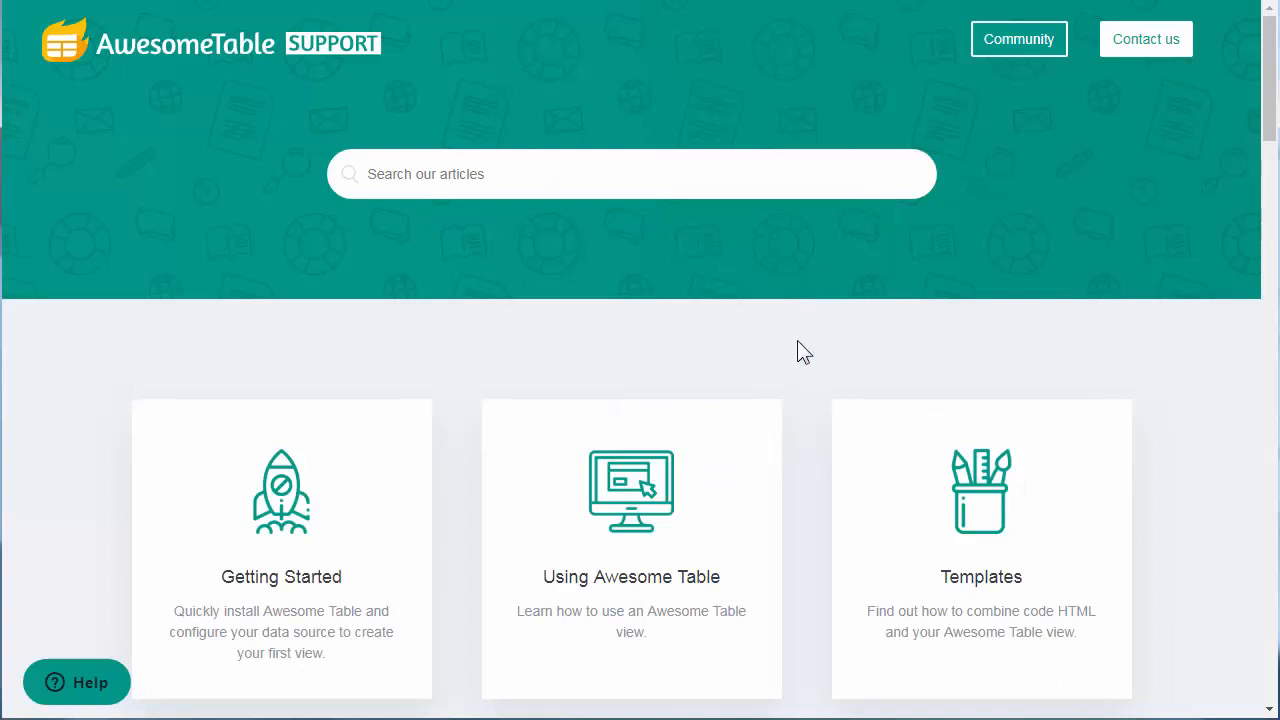
text(filter)
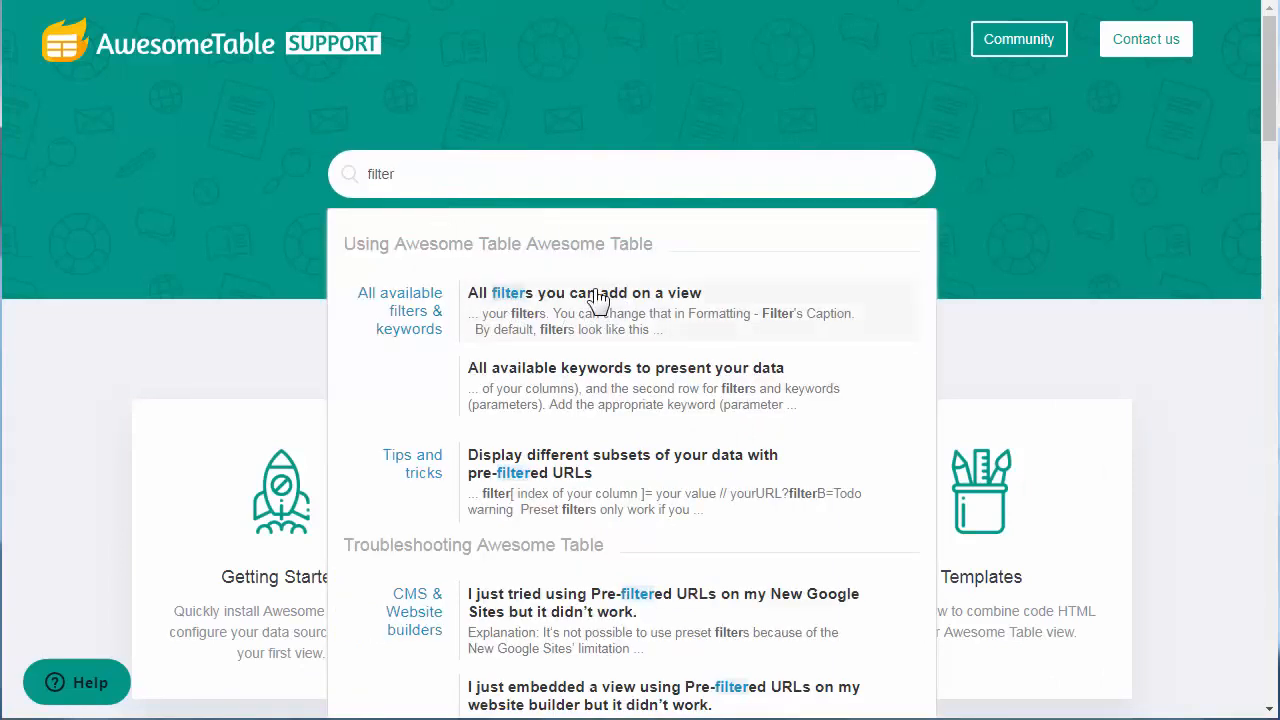
click(575, 300)
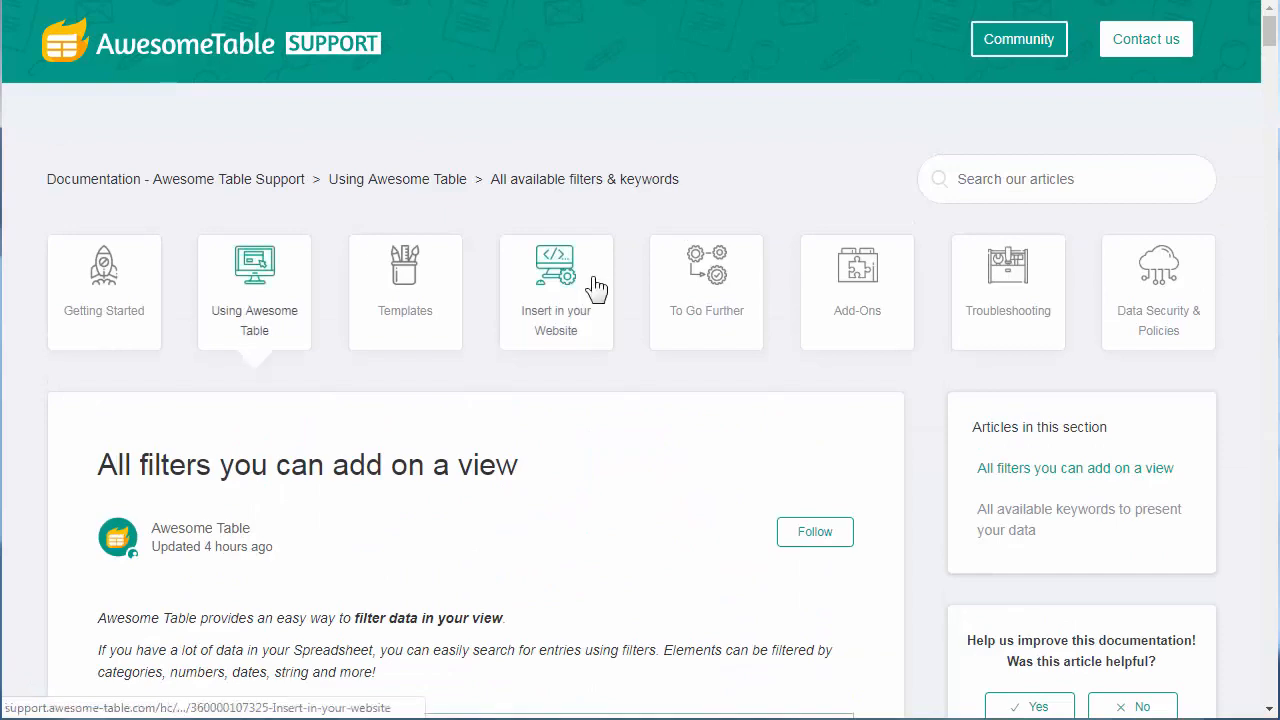
- Read through the article's spreadsheet configuration and its examples of the available filter types, down to csvFilter
scroll(450, 472, down, 8)
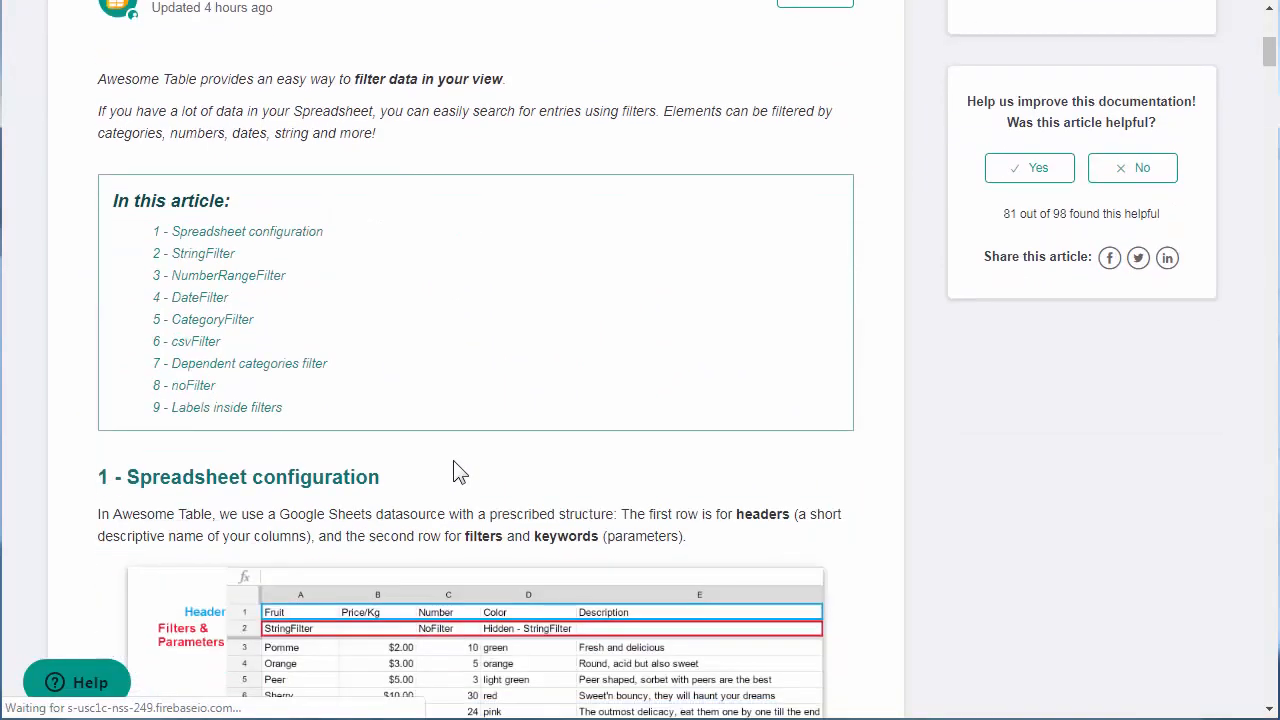
scroll(458, 462, up, 1)
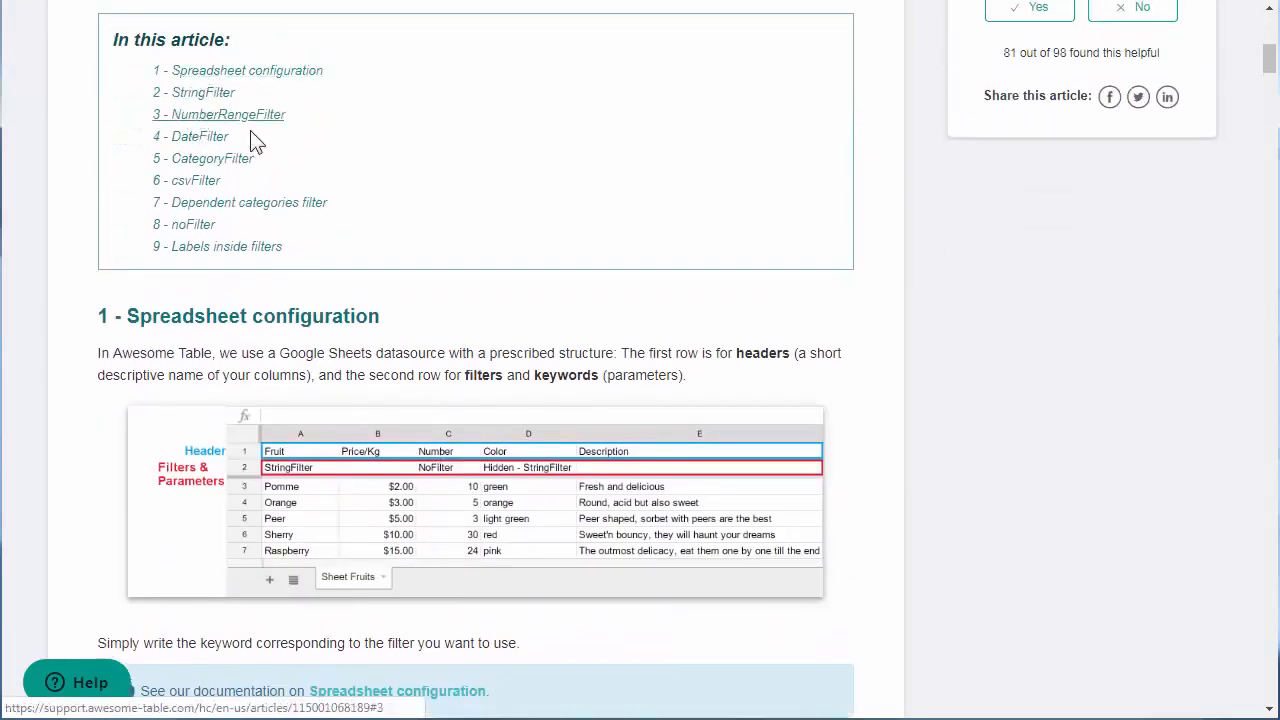
scroll(480, 340, down, 1)
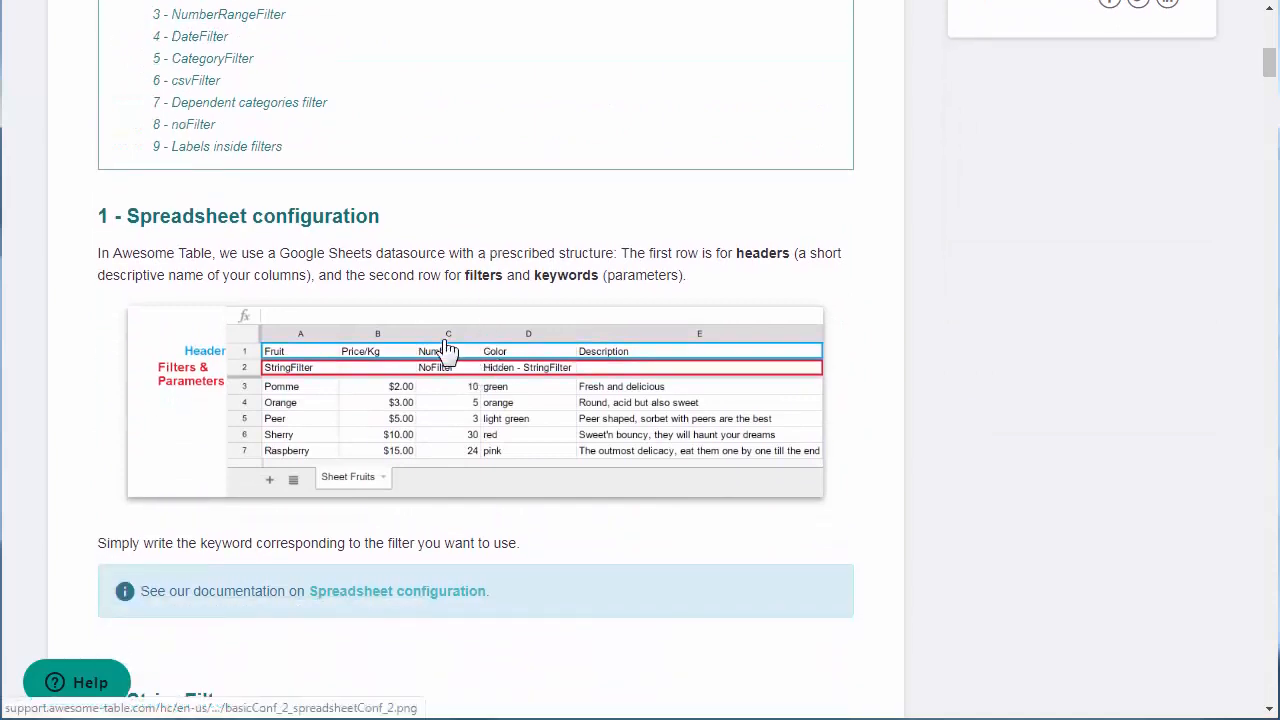
scroll(440, 355, down, 3)
scroll(414, 367, down, 3)
scroll(371, 400, down, 10)
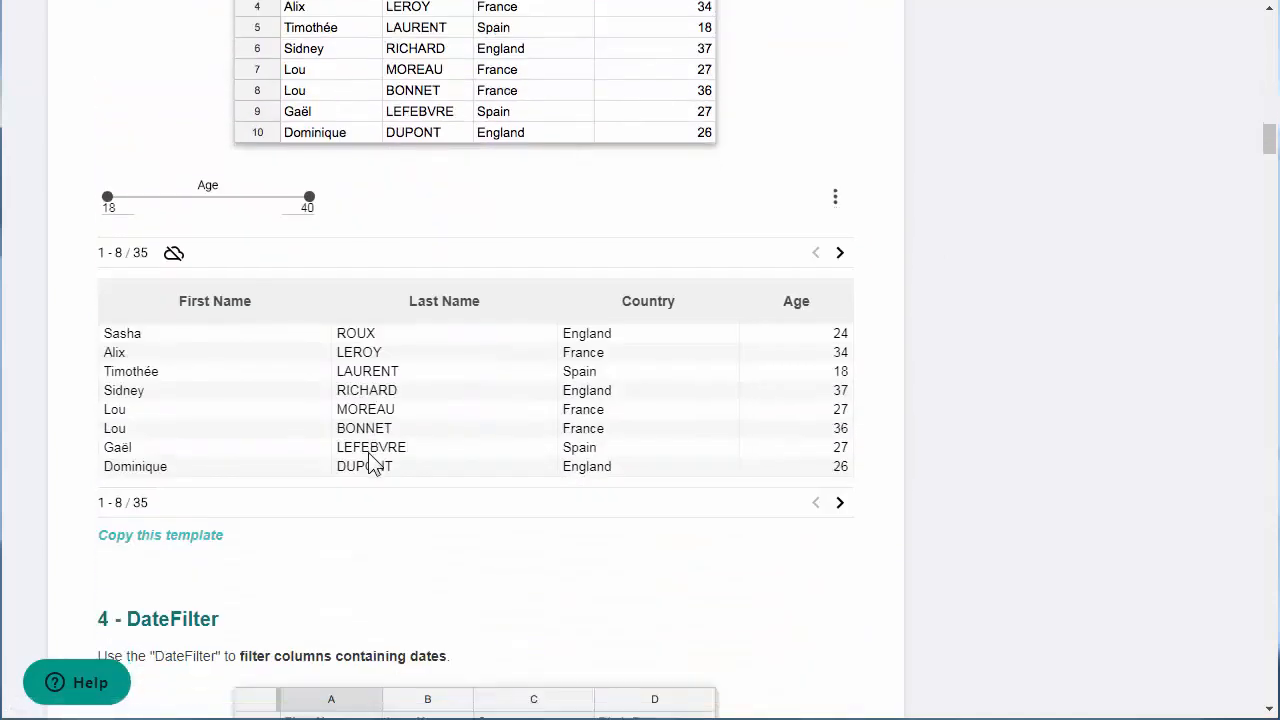
scroll(400, 440, down, 4)
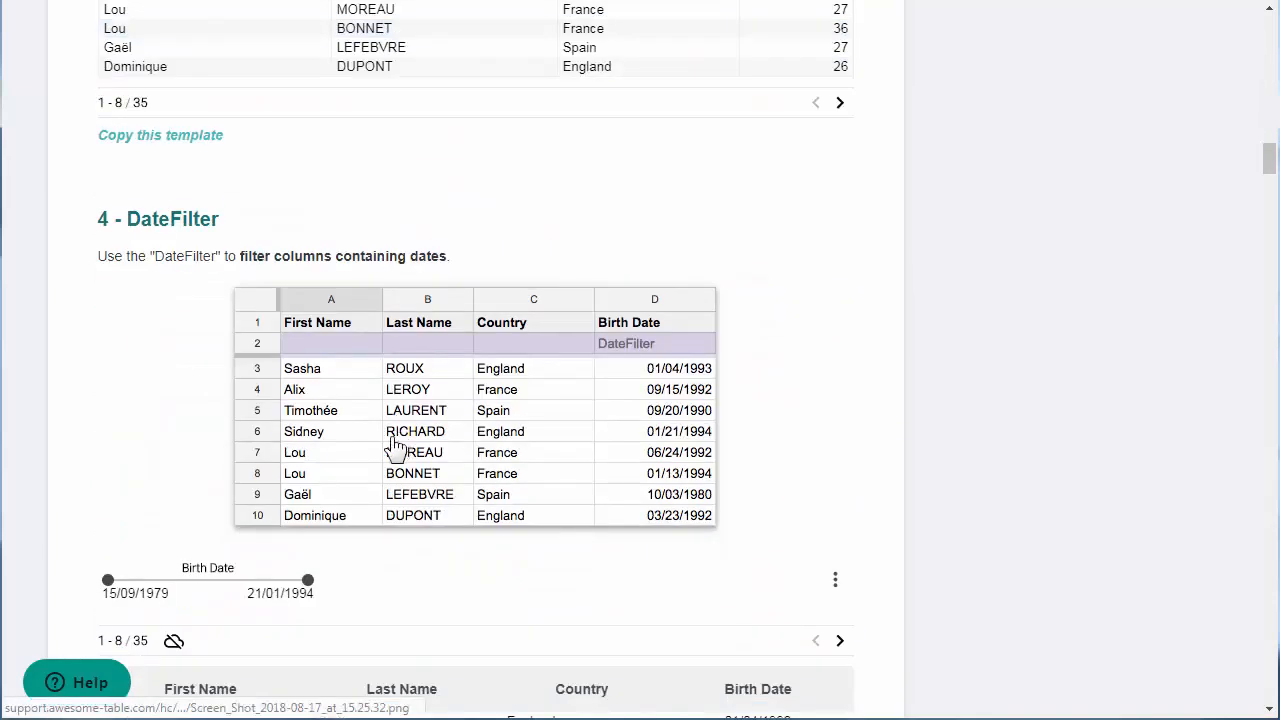
scroll(540, 360, down, 4)
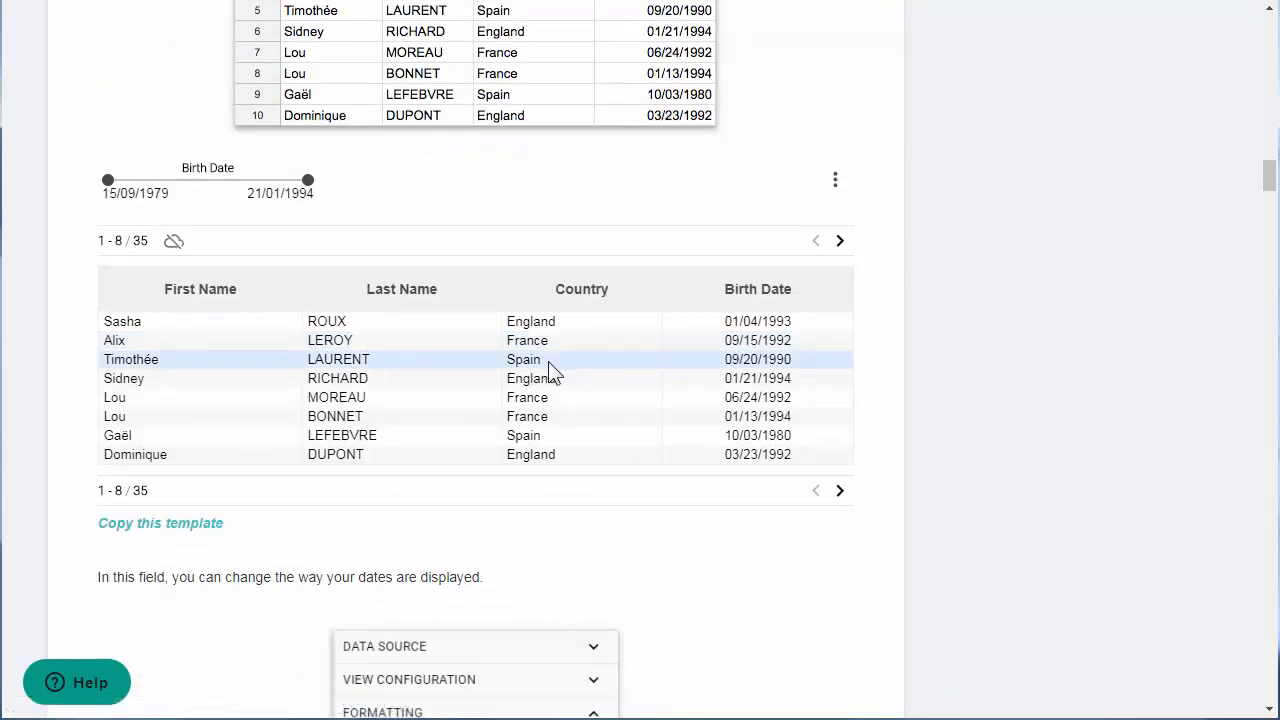
scroll(555, 370, down, 3)
scroll(565, 375, down, 1)
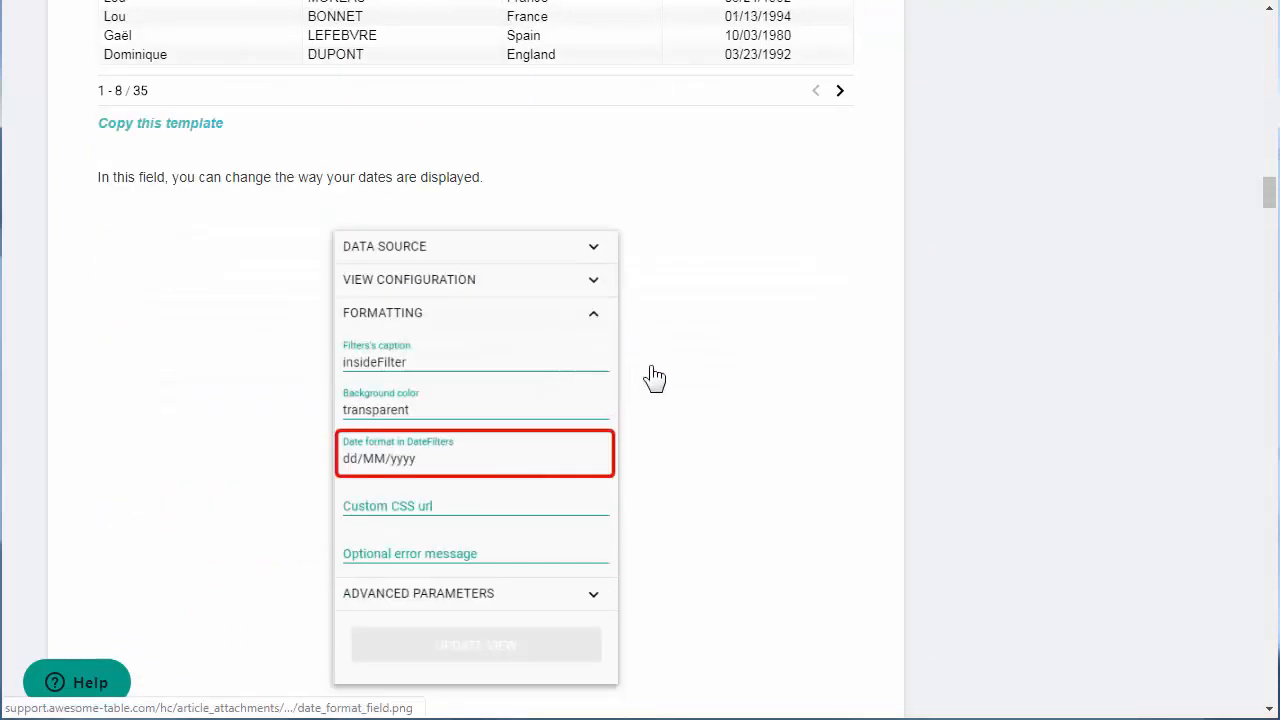
scroll(670, 390, down, 10)
scroll(688, 400, down, 8)
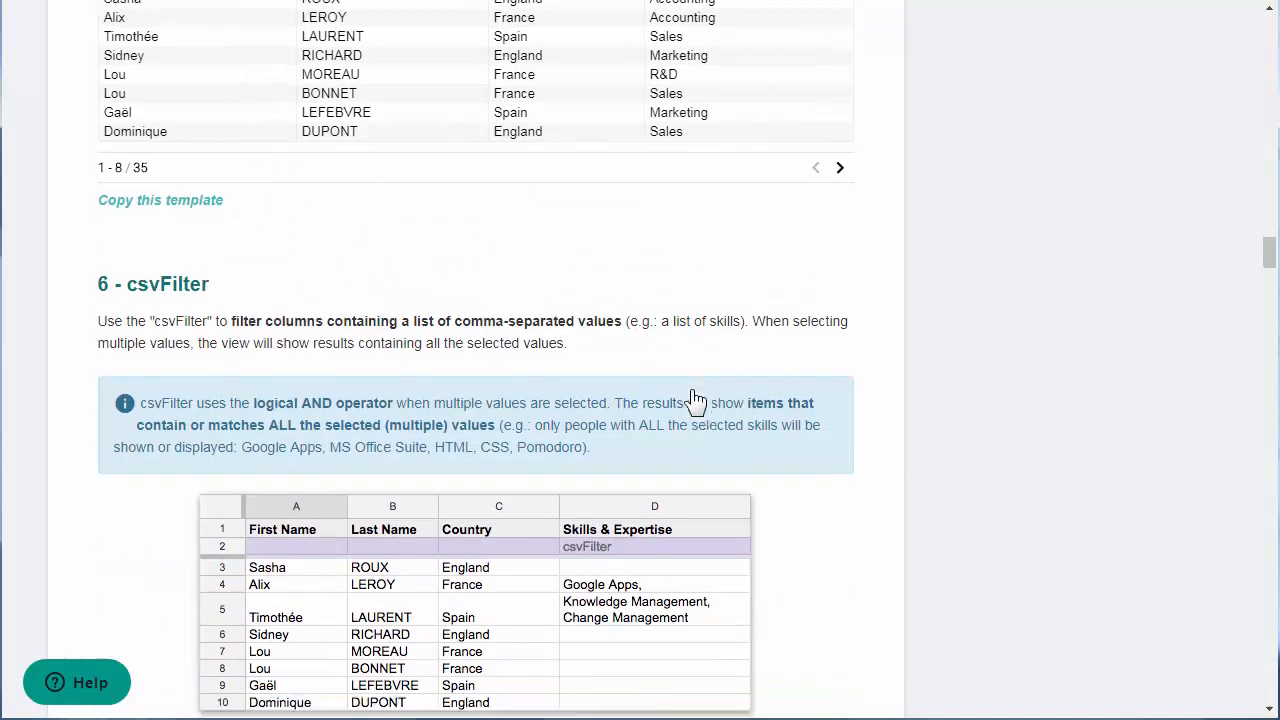
scroll(710, 330, up, 2)
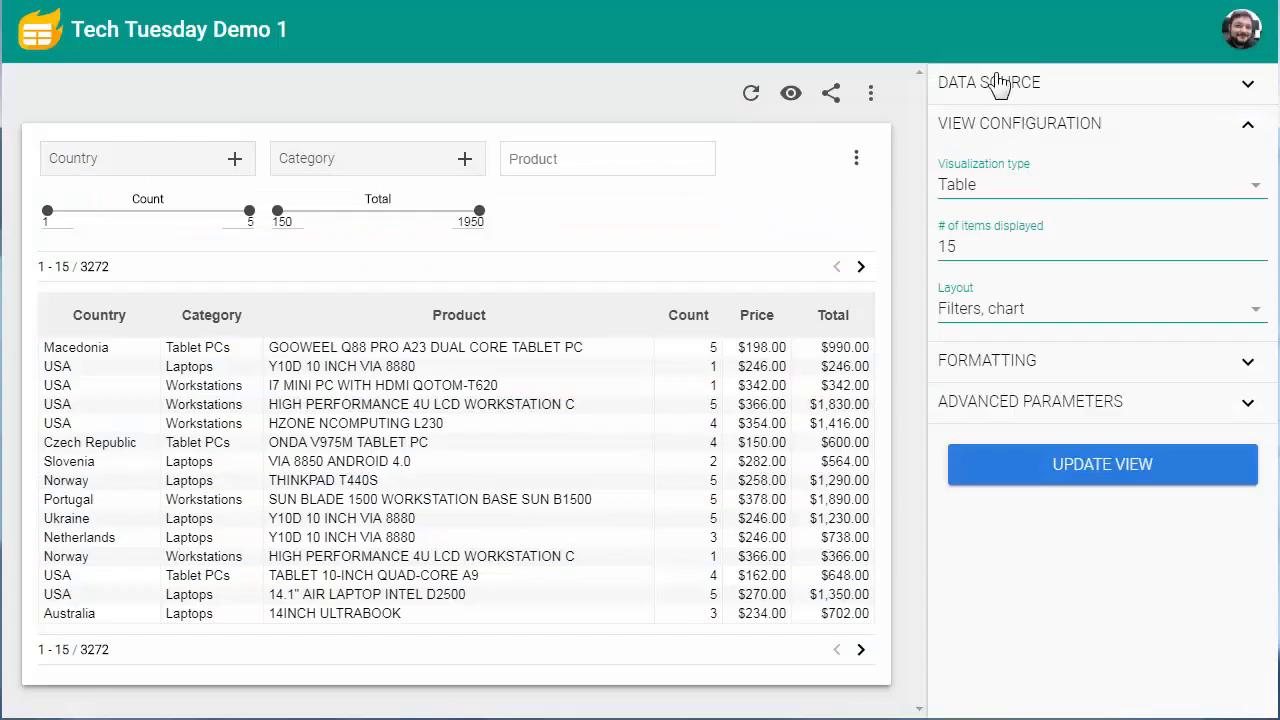
- Return to the AwesomeTable view, set its data source range to A1:F and update the view
click(1000, 81)
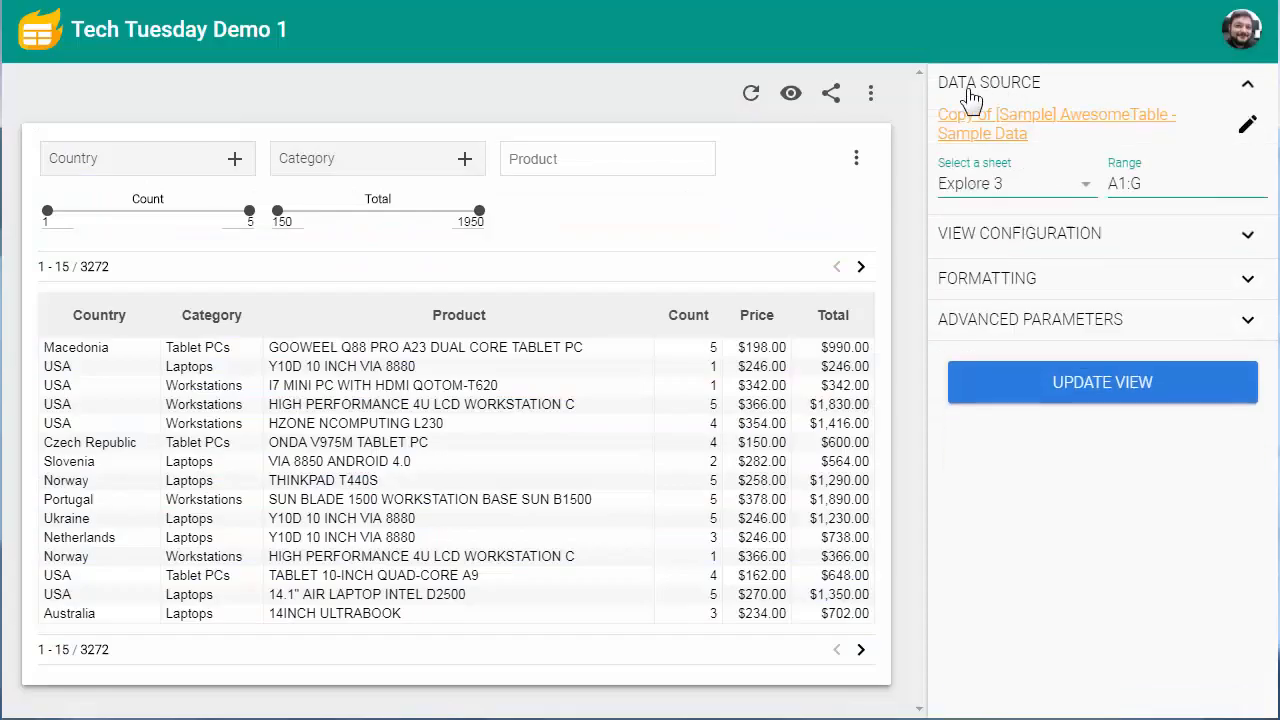
click(1155, 180)
key(BackSpace)
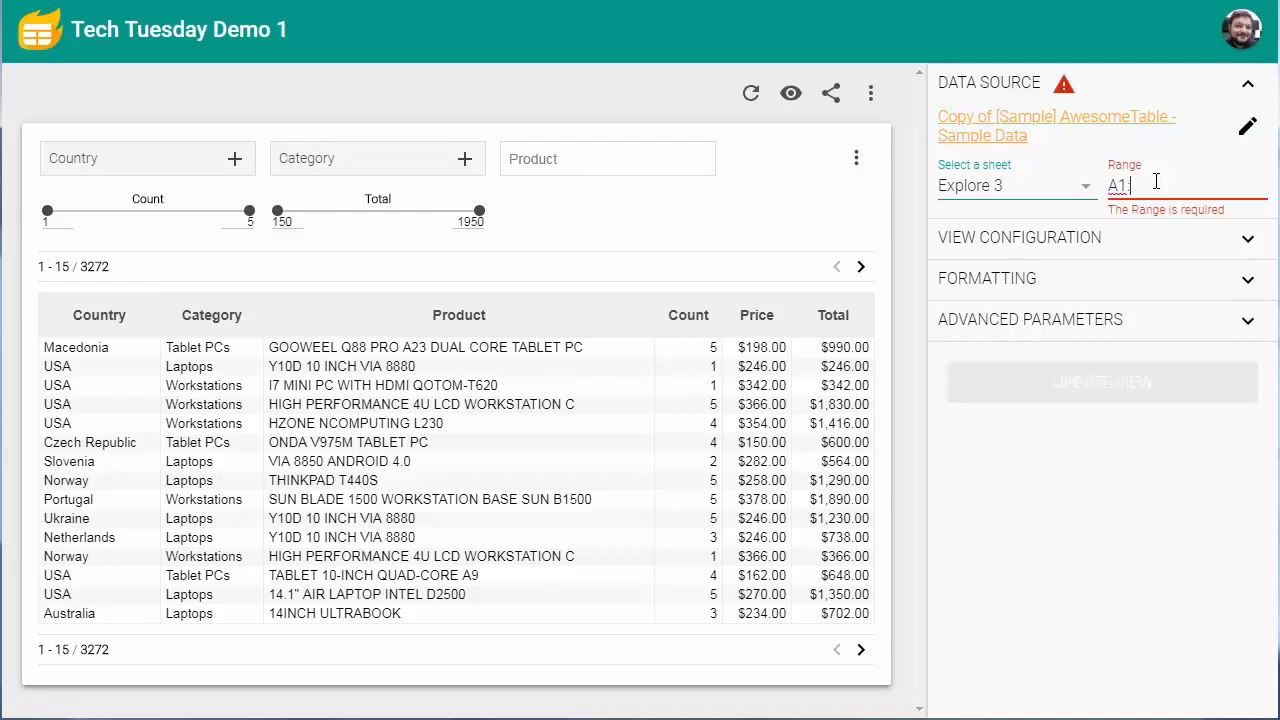
text(F)
click(1022, 385)
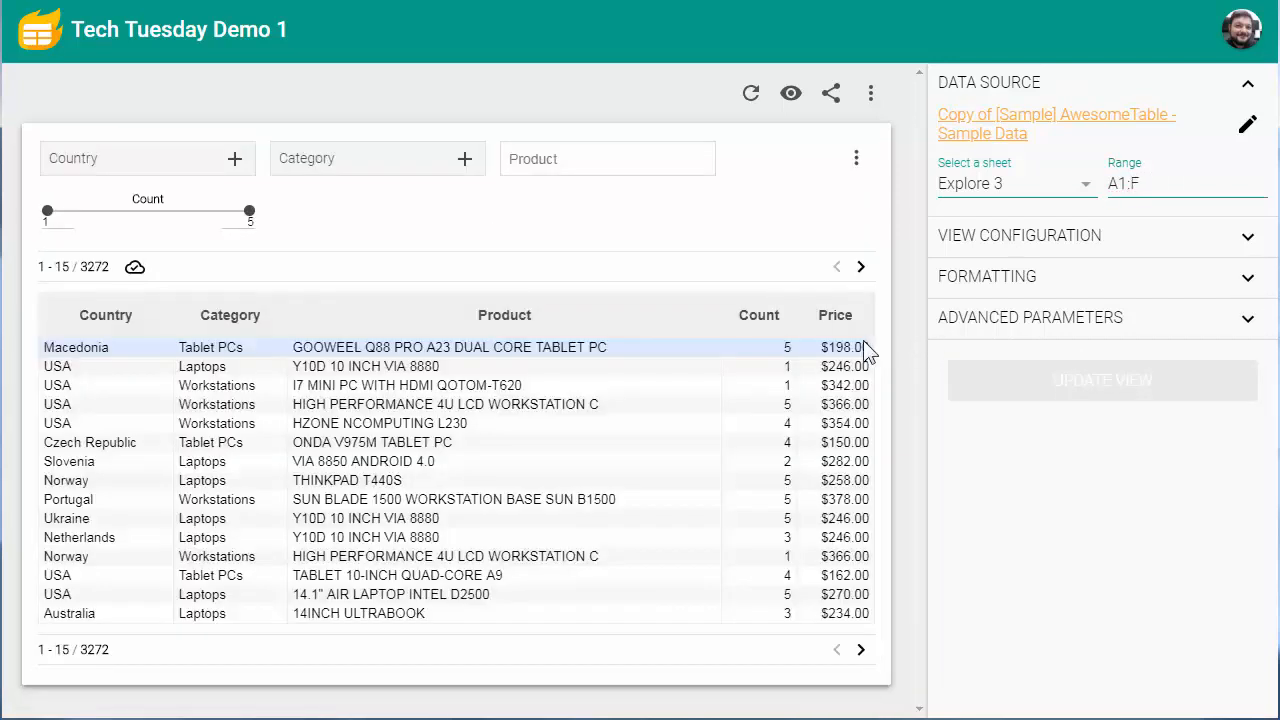
click(236, 165)
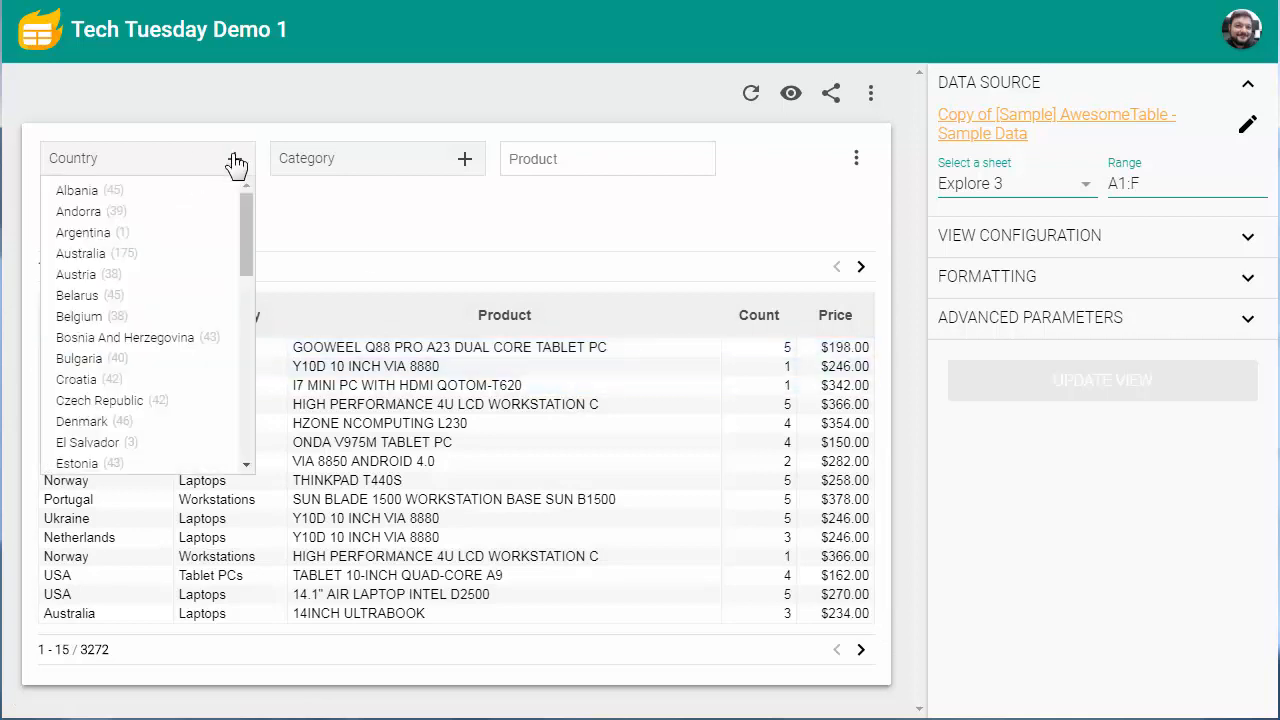
click(323, 231)
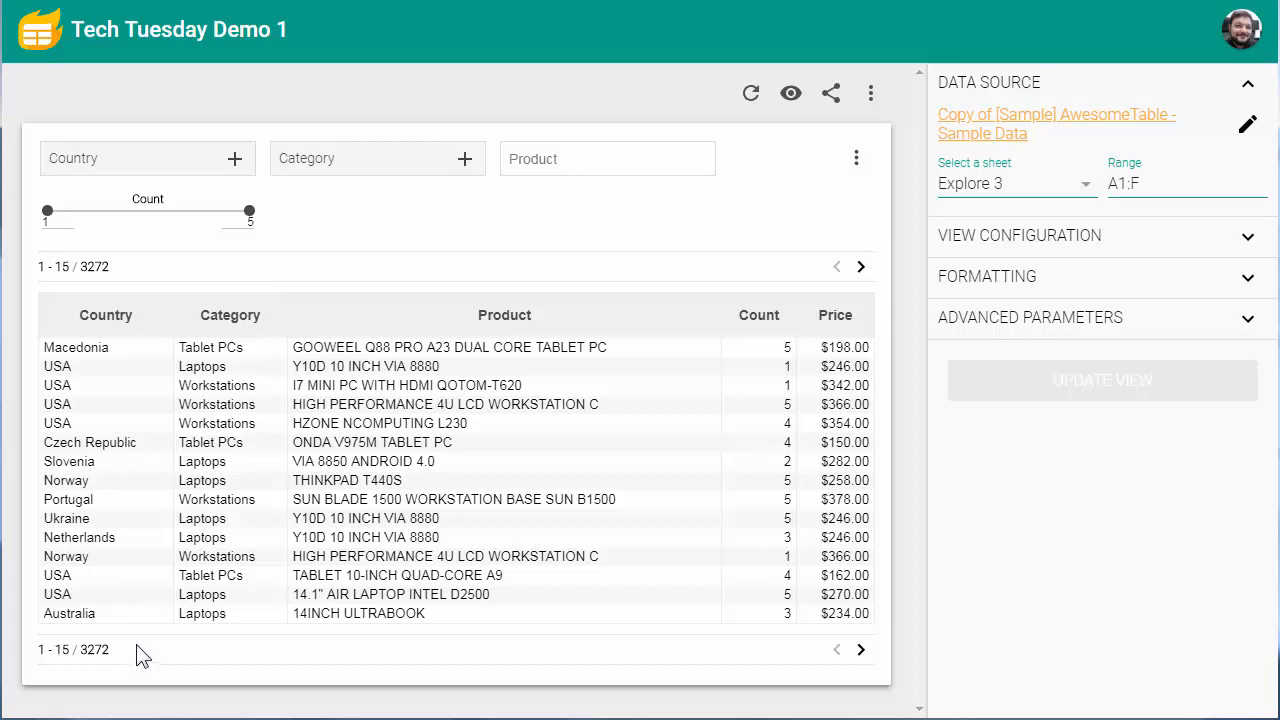
- Set the number of items displayed to 20 in the view configuration and update the view
click(1045, 240)
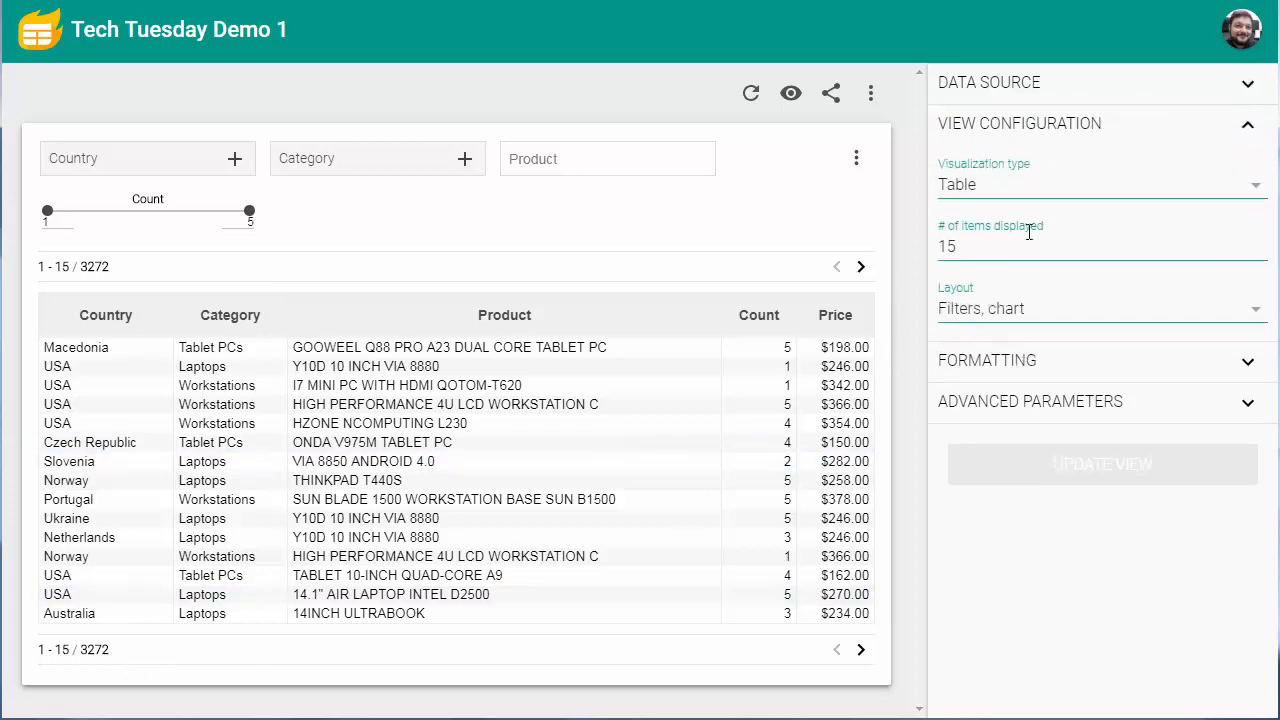
double_click(920, 246)
text(20)
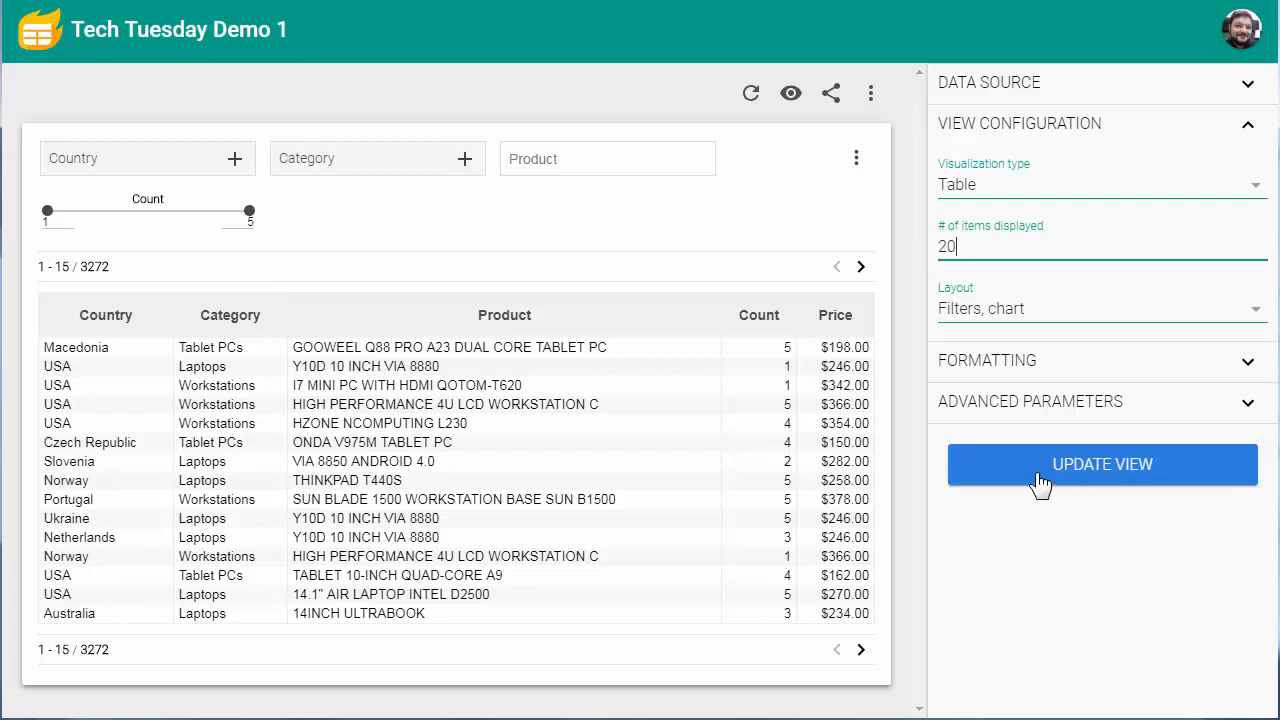
click(963, 477)
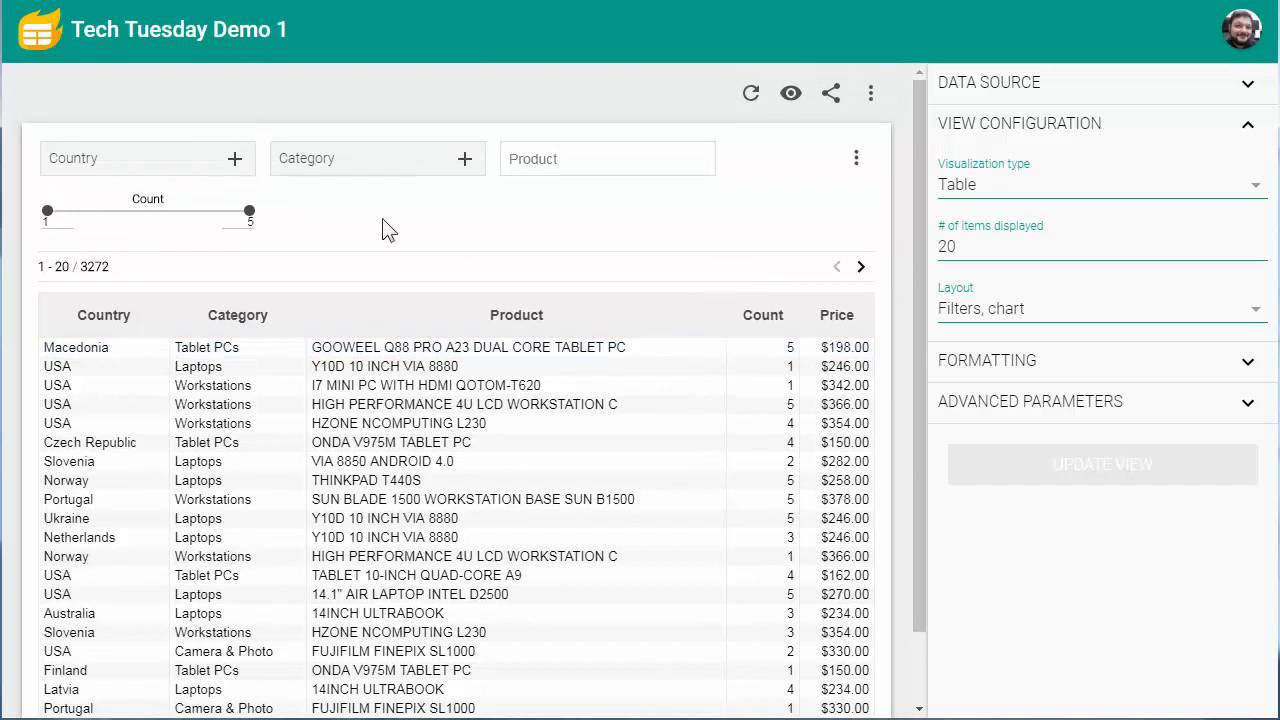
- Filter the table to the country Bulgaria and the category Tablet PCs
click(140, 160)
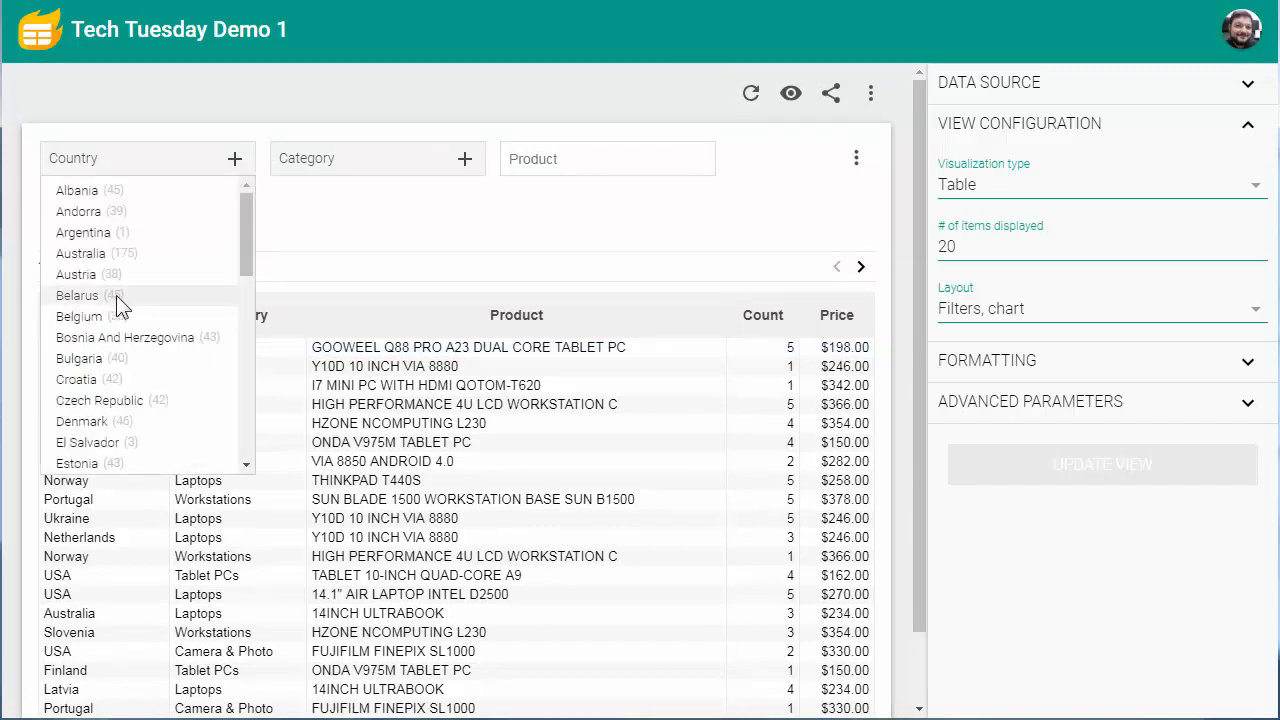
click(125, 360)
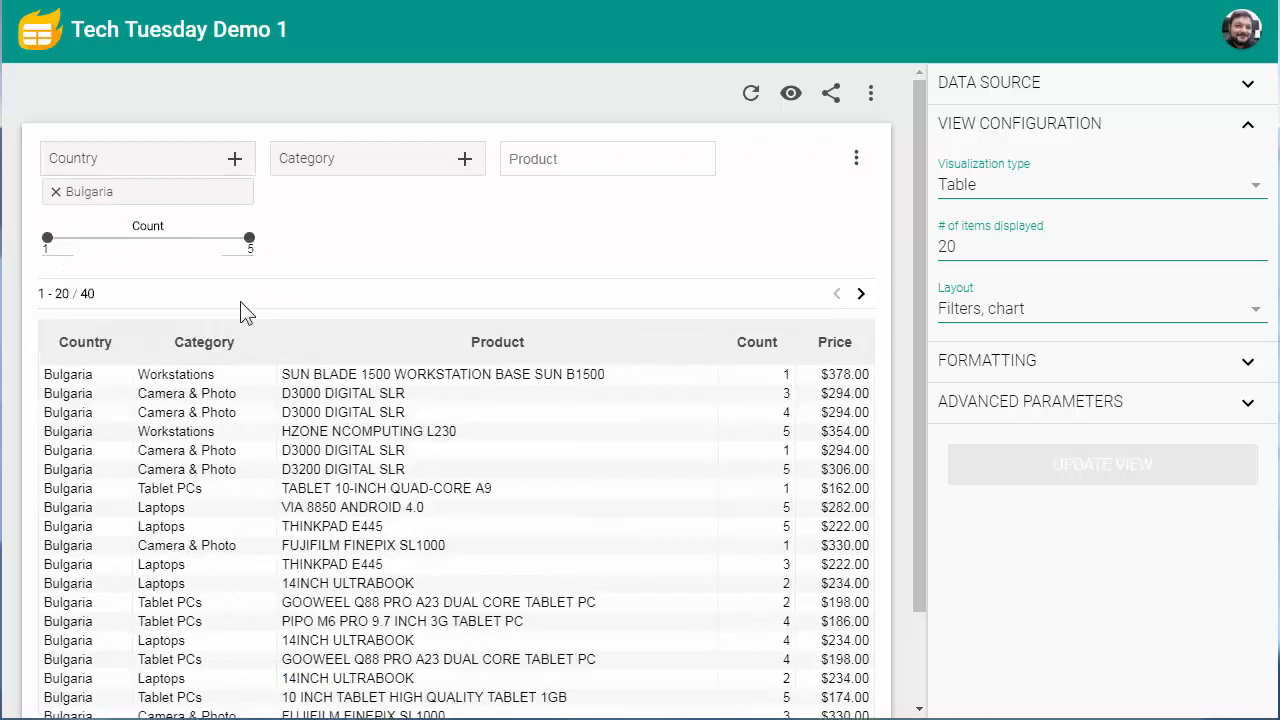
click(440, 165)
click(342, 232)
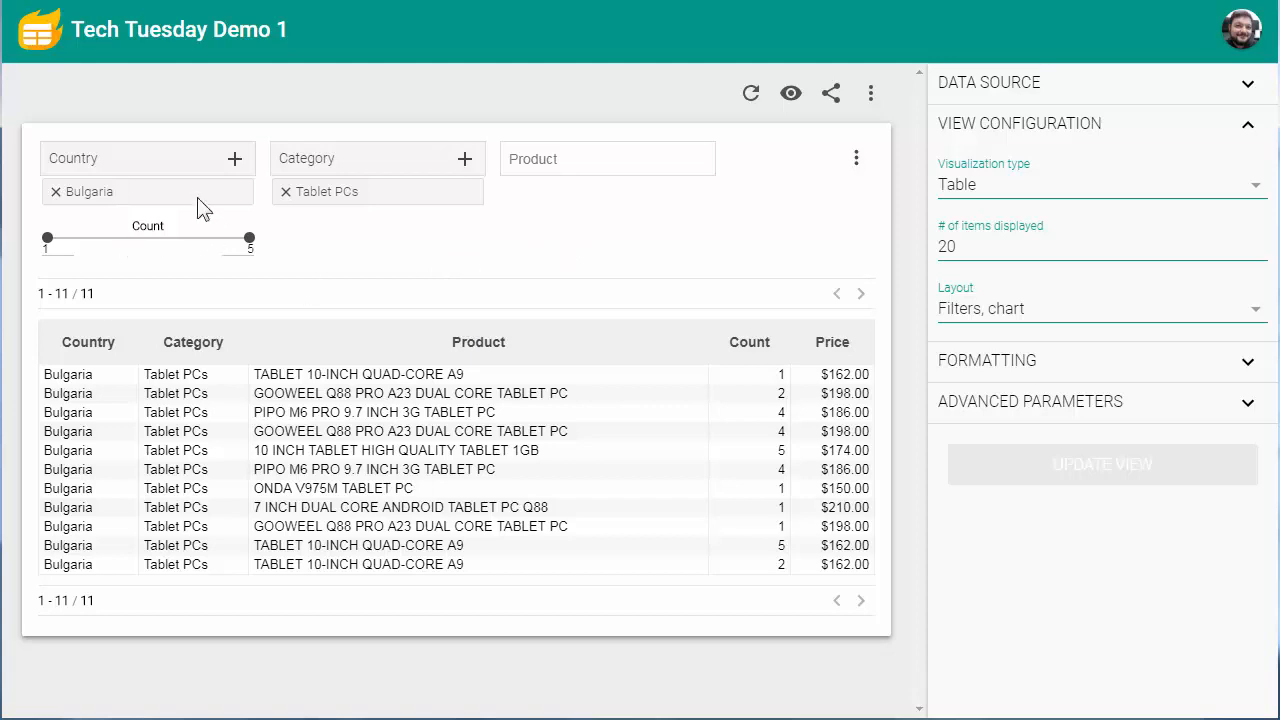
click(233, 168)
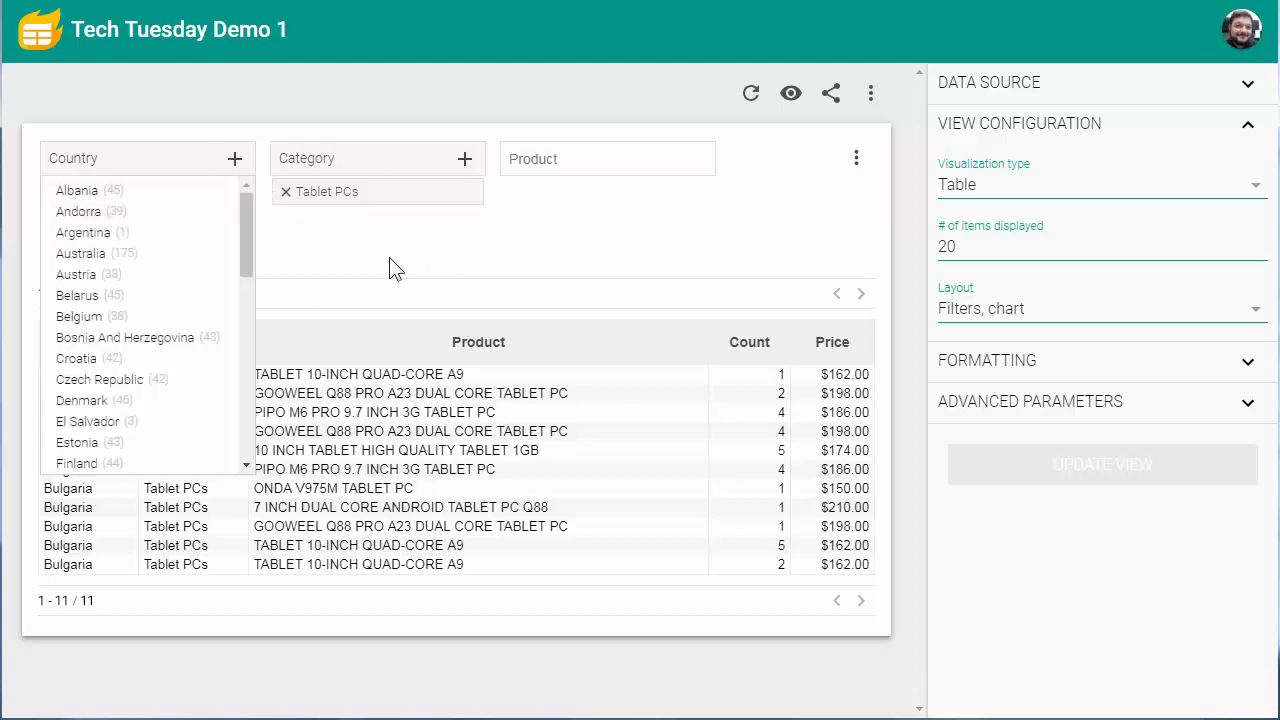
click(446, 247)
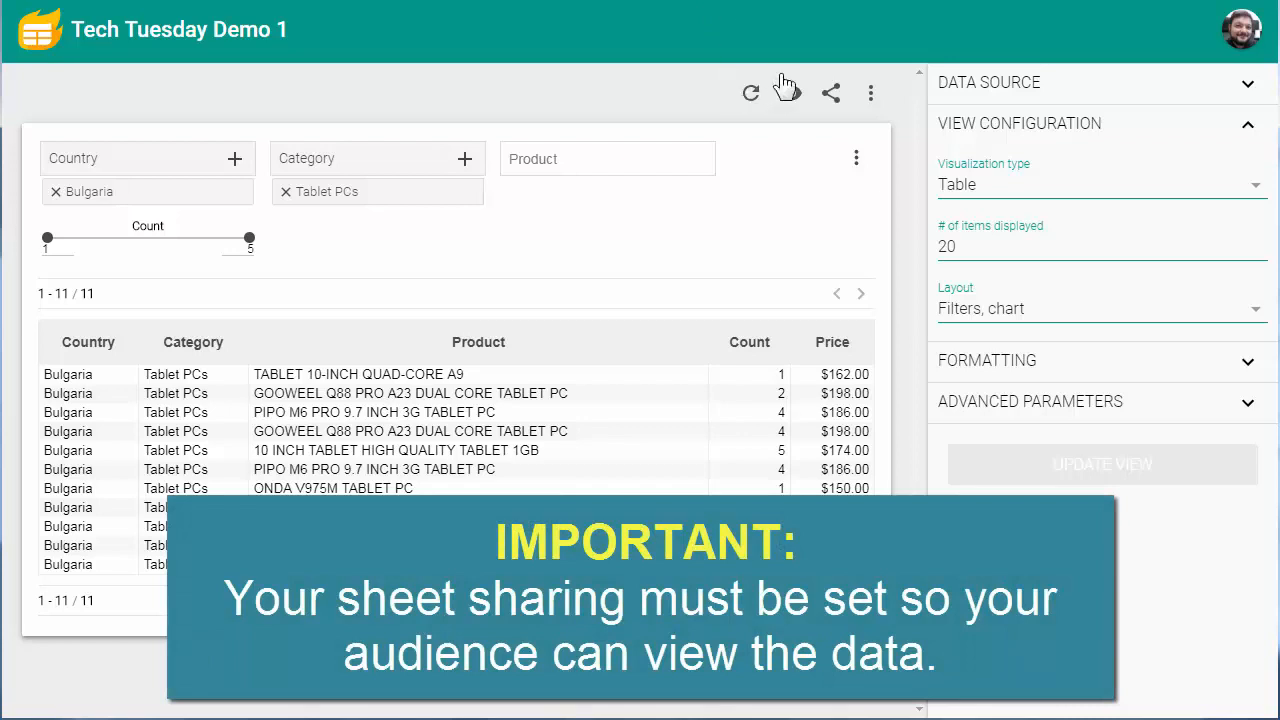
- Open the view's sharing settings and show the code for embedding it on a website
click(836, 104)
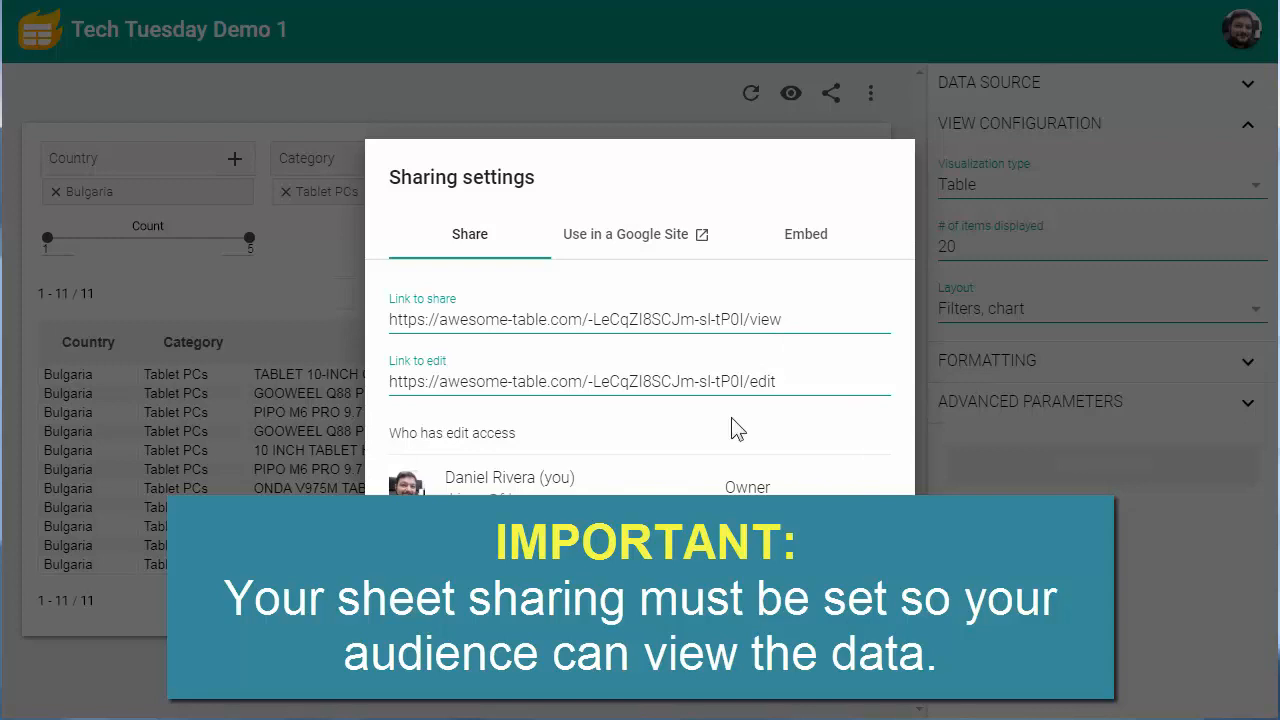
click(818, 246)
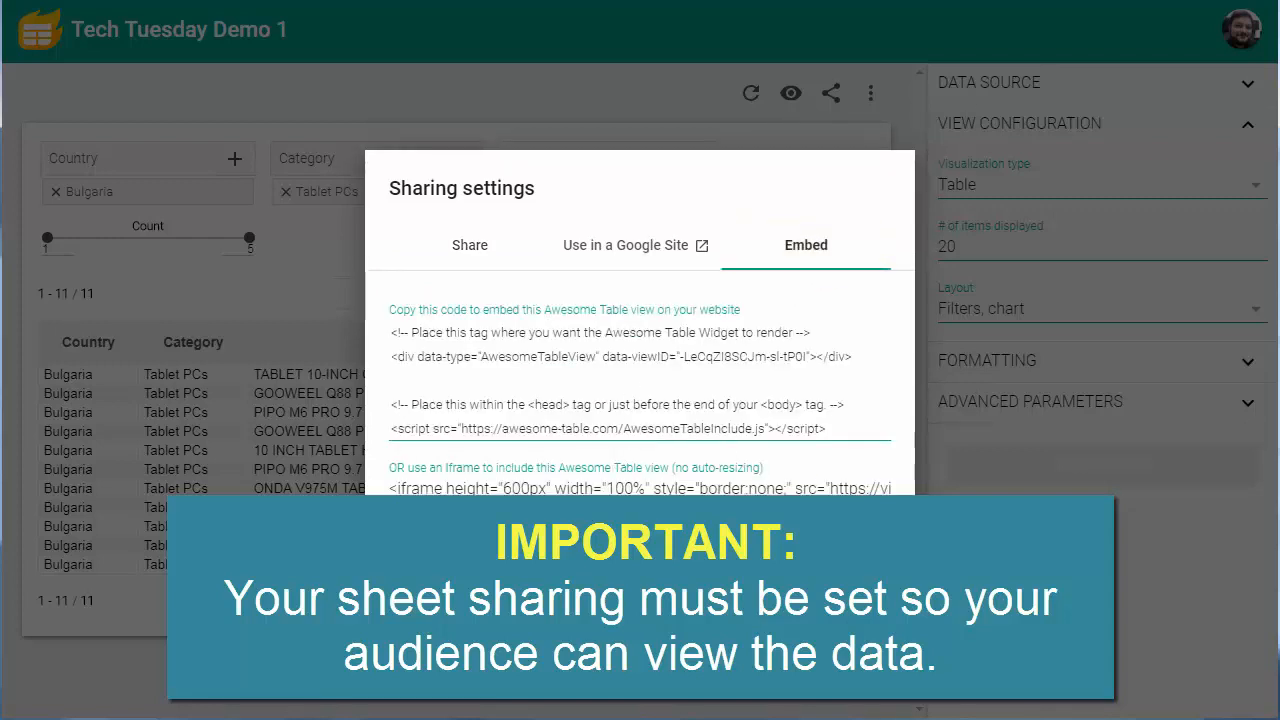
- Compare the embedded table on the Winter 18 MTS Collab Sessions page with its source, the 2018 sheet of MTSC Proposal Submission Form (Responses)
click(302, 257)
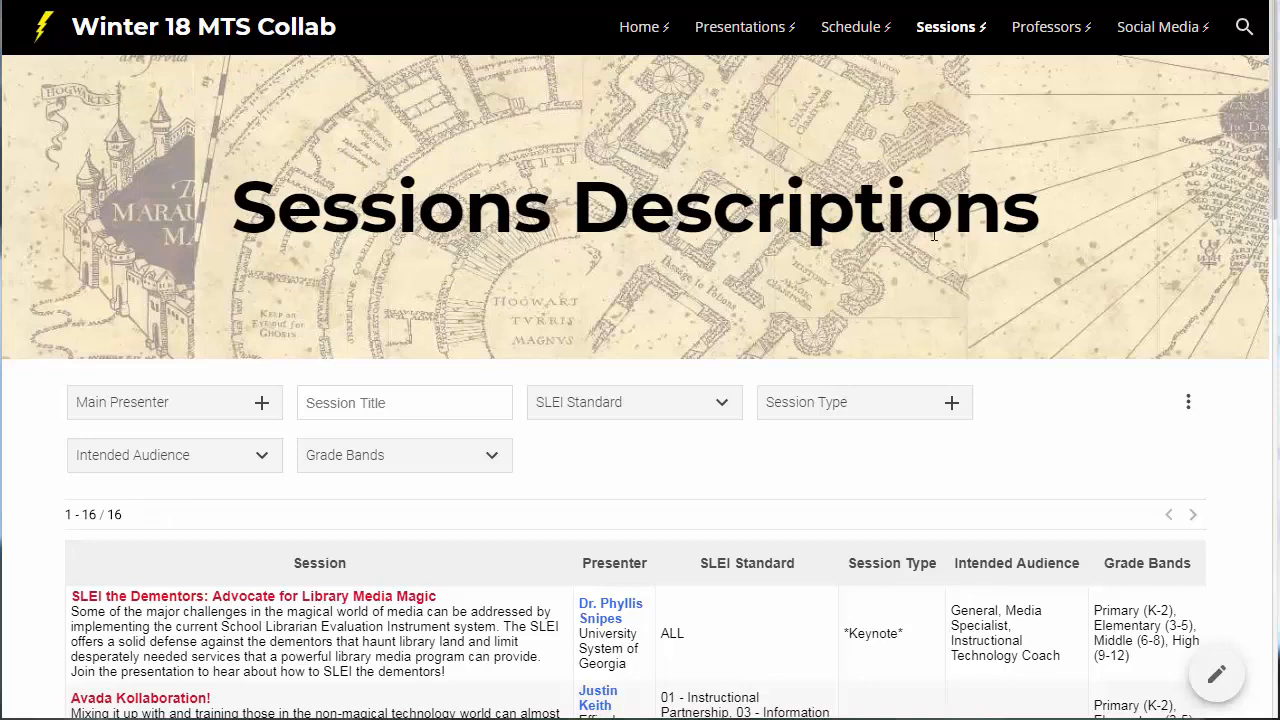
scroll(945, 290, down, 1)
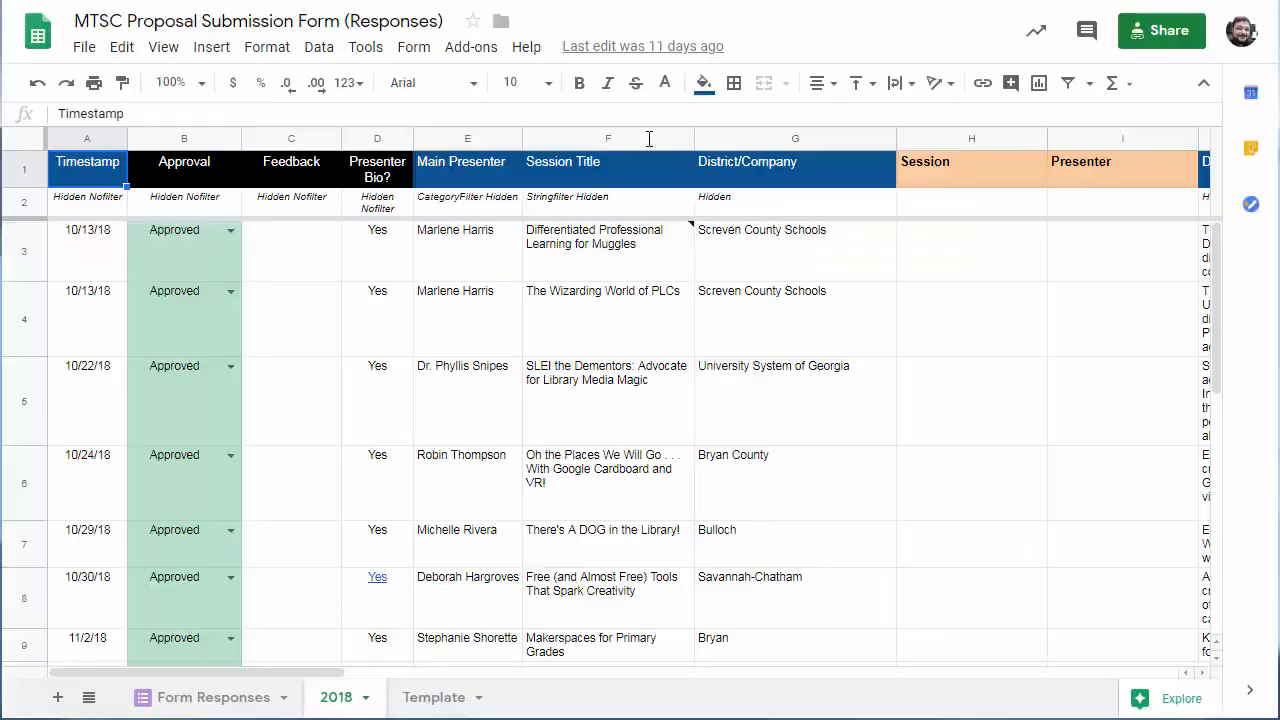
scroll(575, 512, right, 5)
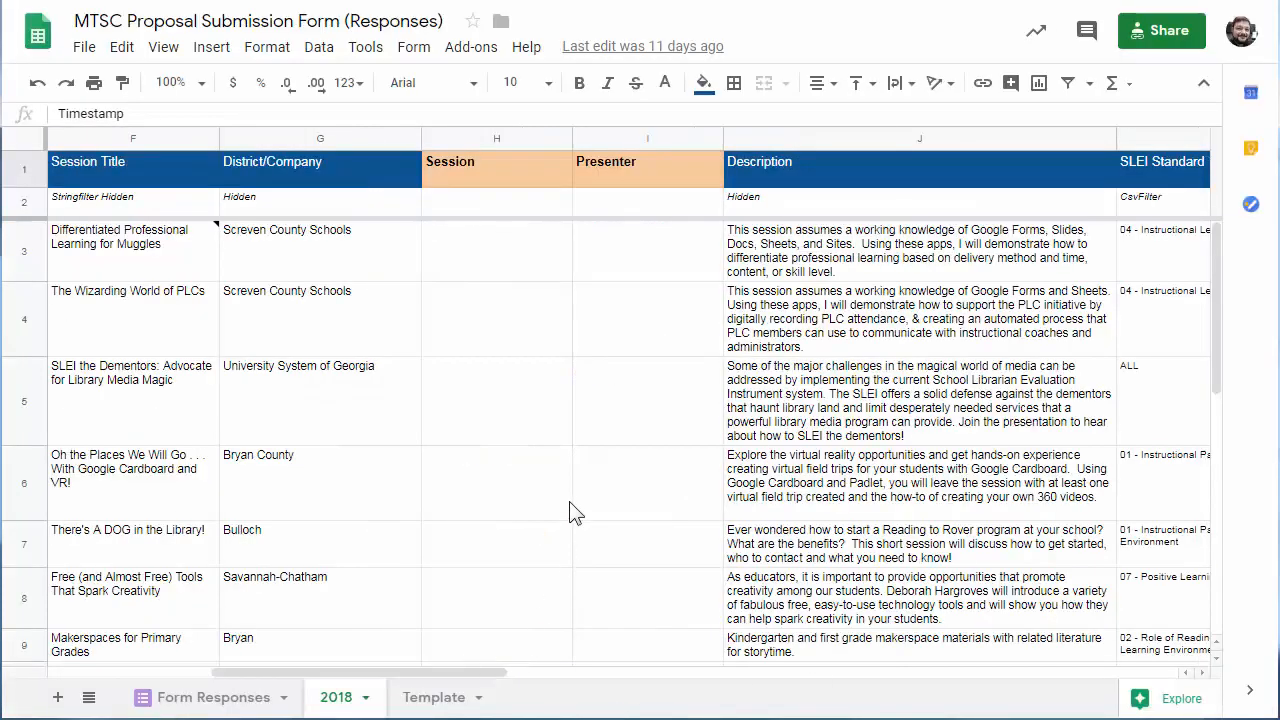
scroll(550, 416, down, 2)
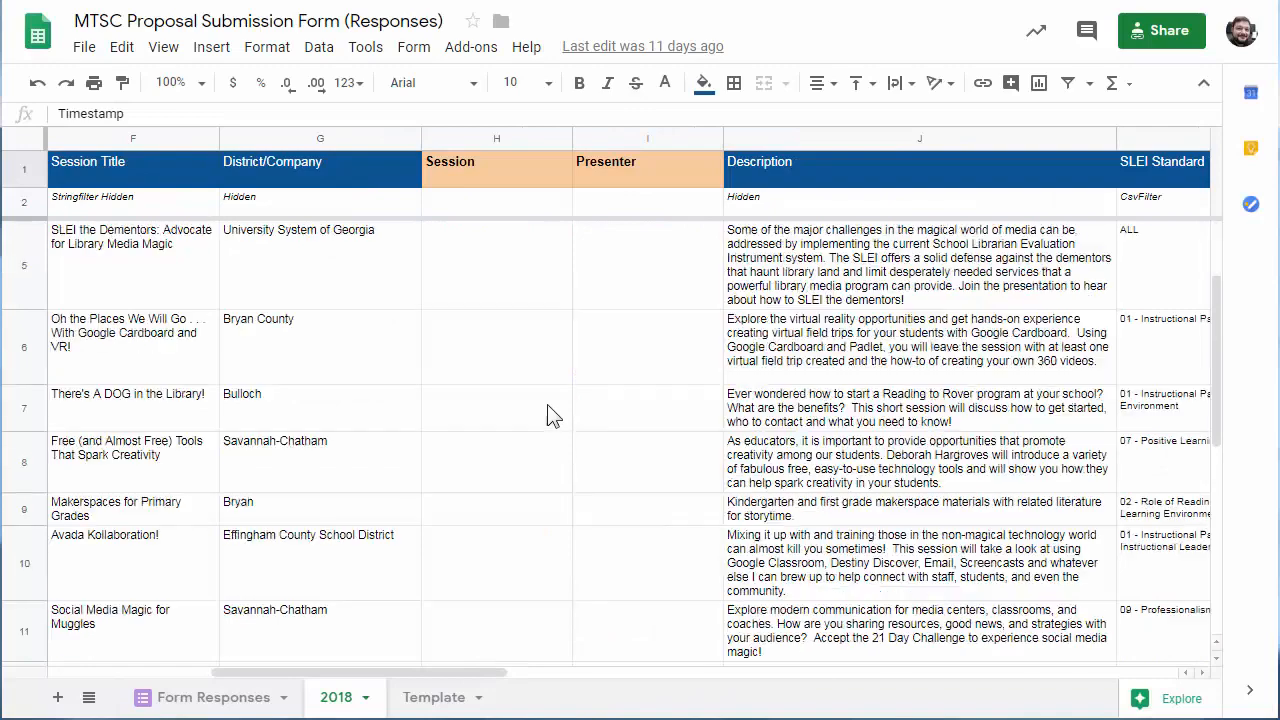
scroll(553, 416, down, 8)
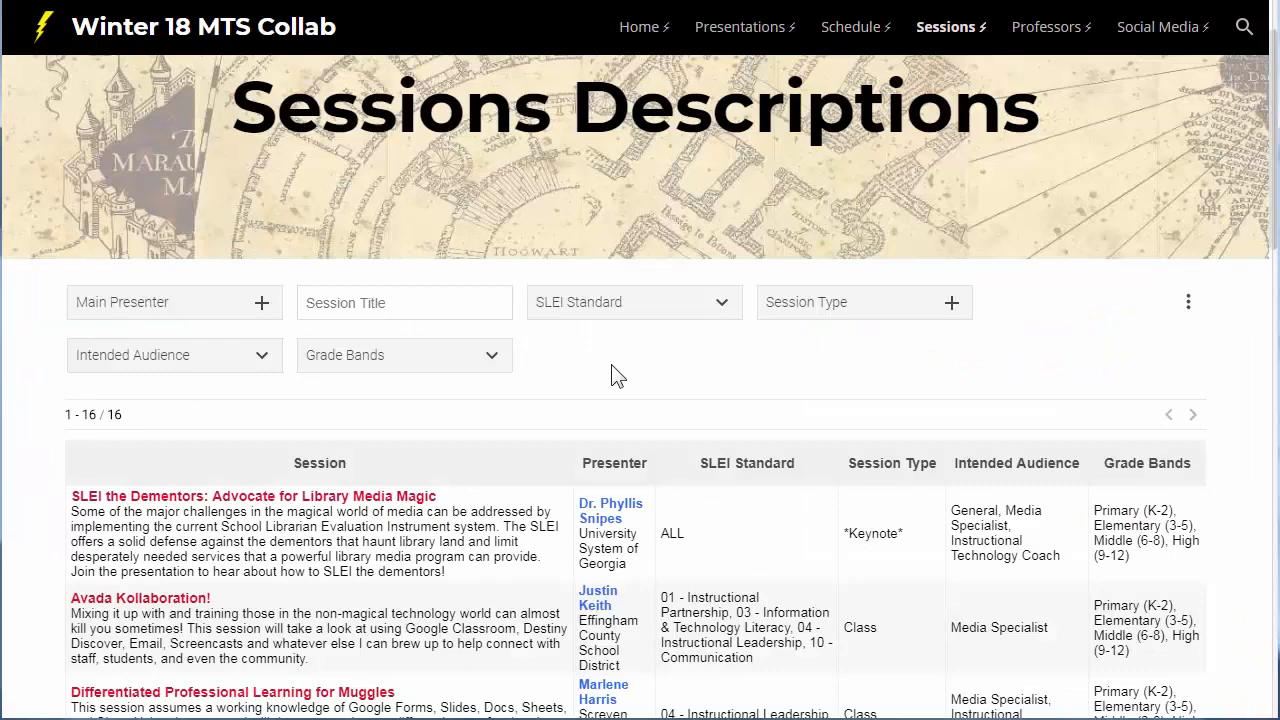
scroll(617, 375, down, 5)
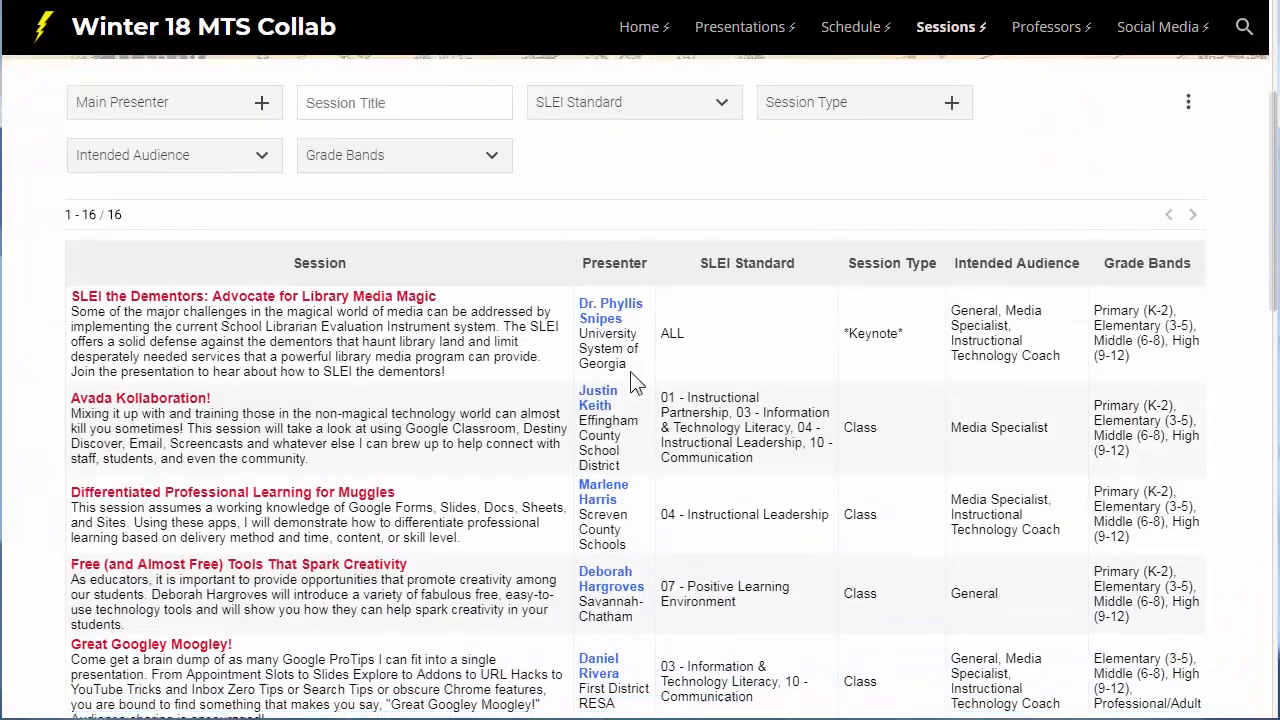
scroll(440, 163, up, 6)
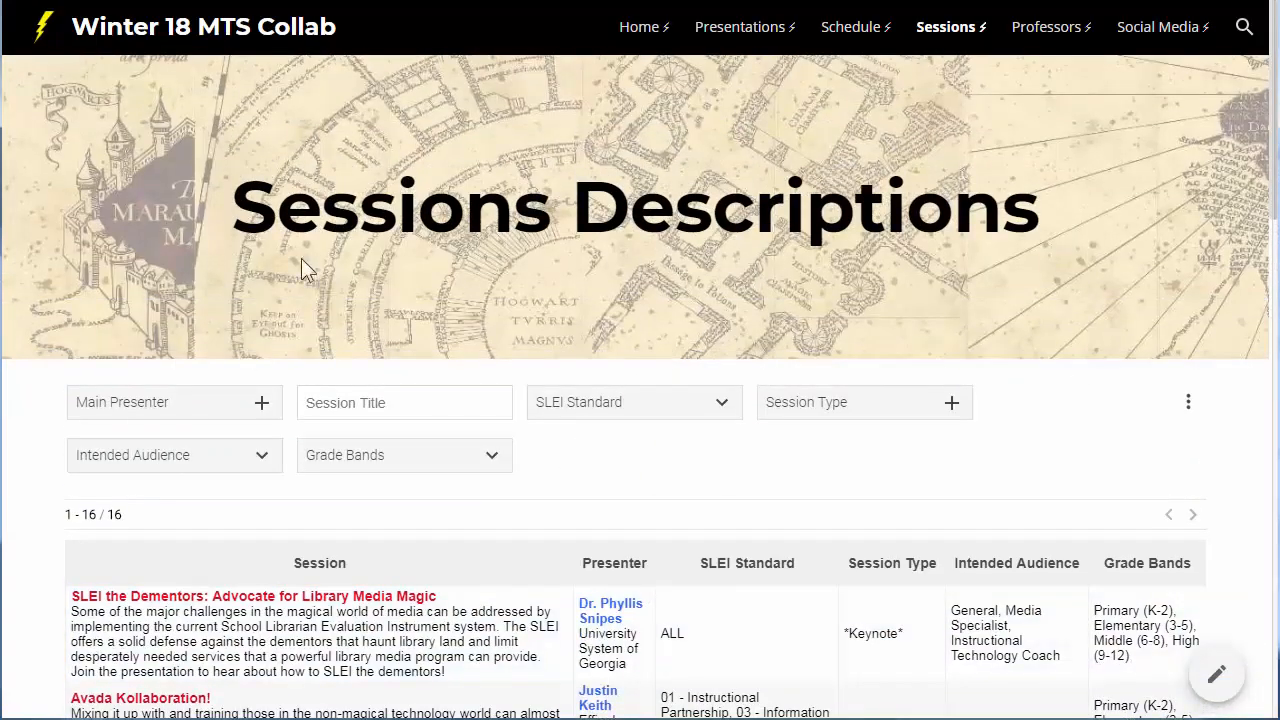
scroll(619, 300, down, 3)
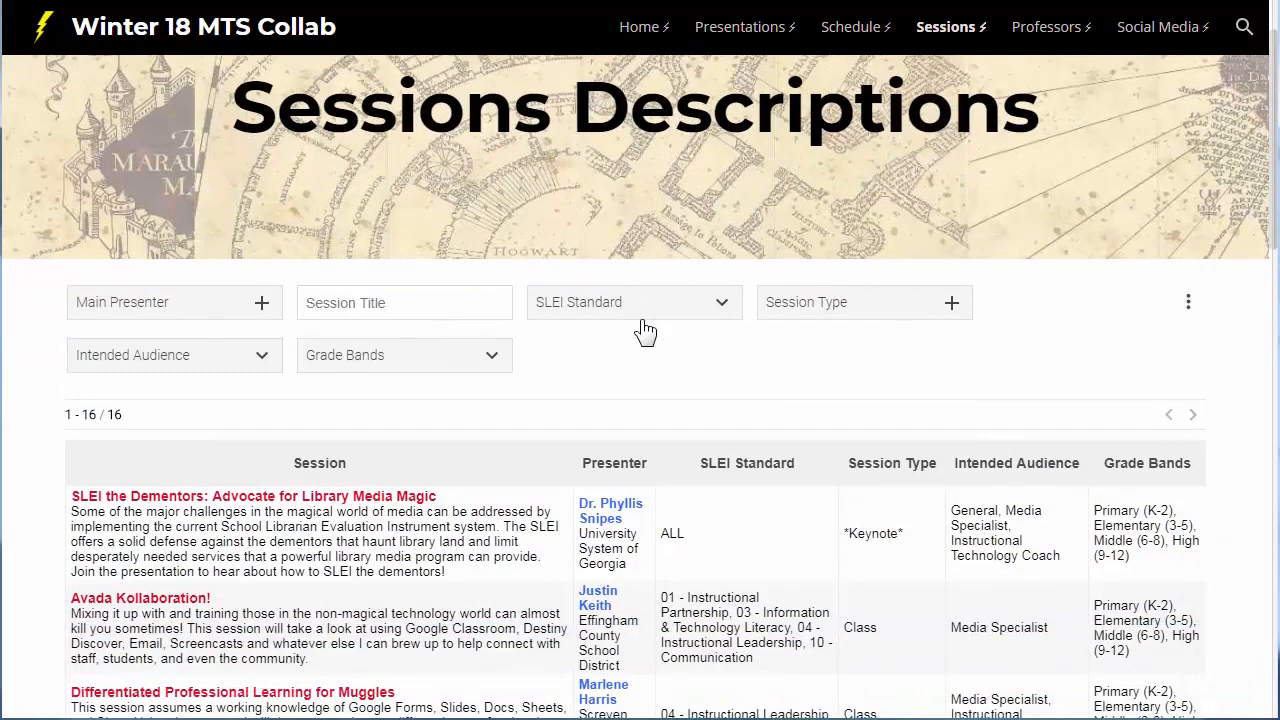
- Filter the sessions table to the intended audience Instructional Technology Coach and look over the matching sessions
click(262, 103)
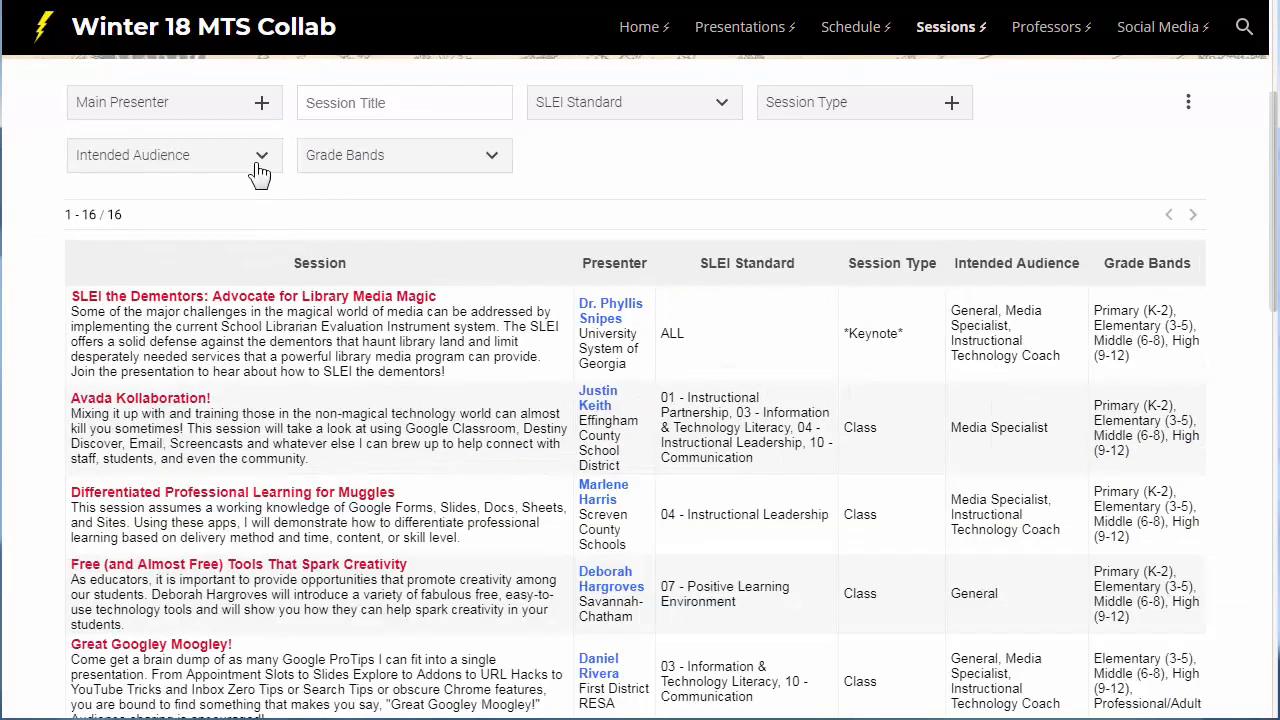
click(257, 163)
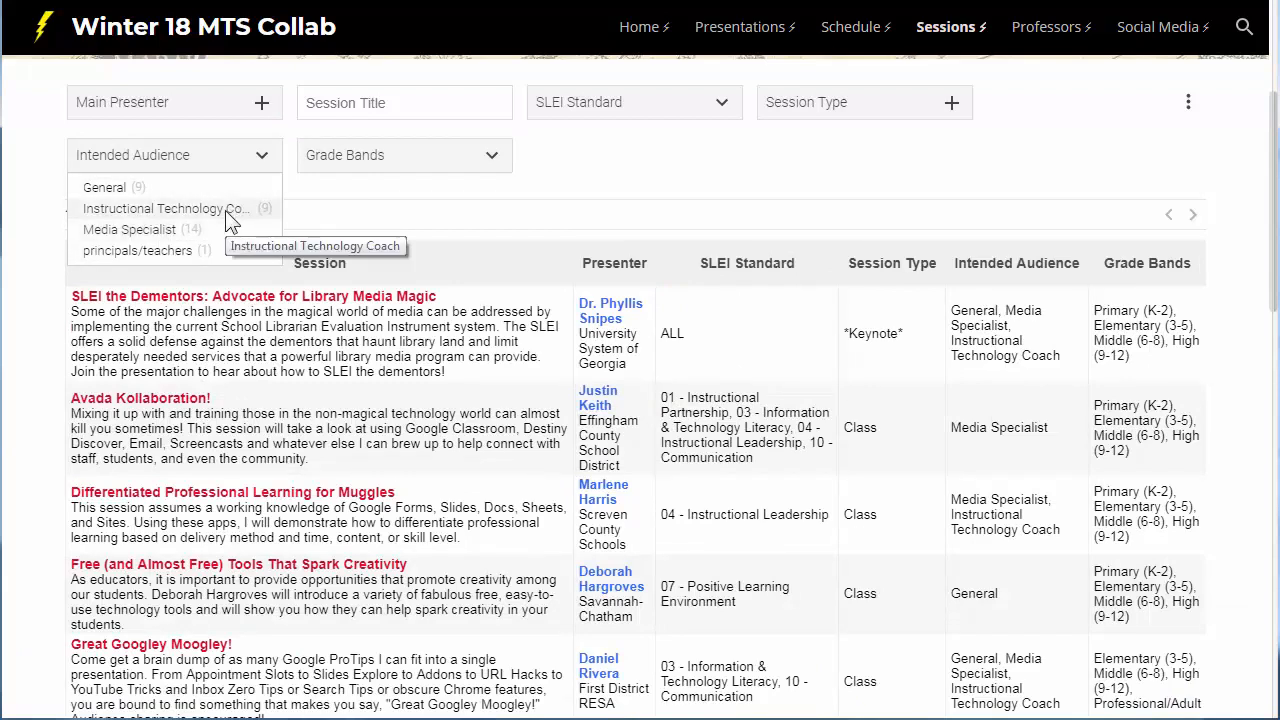
click(227, 210)
scroll(350, 412, down, 5)
scroll(355, 415, up, 6)
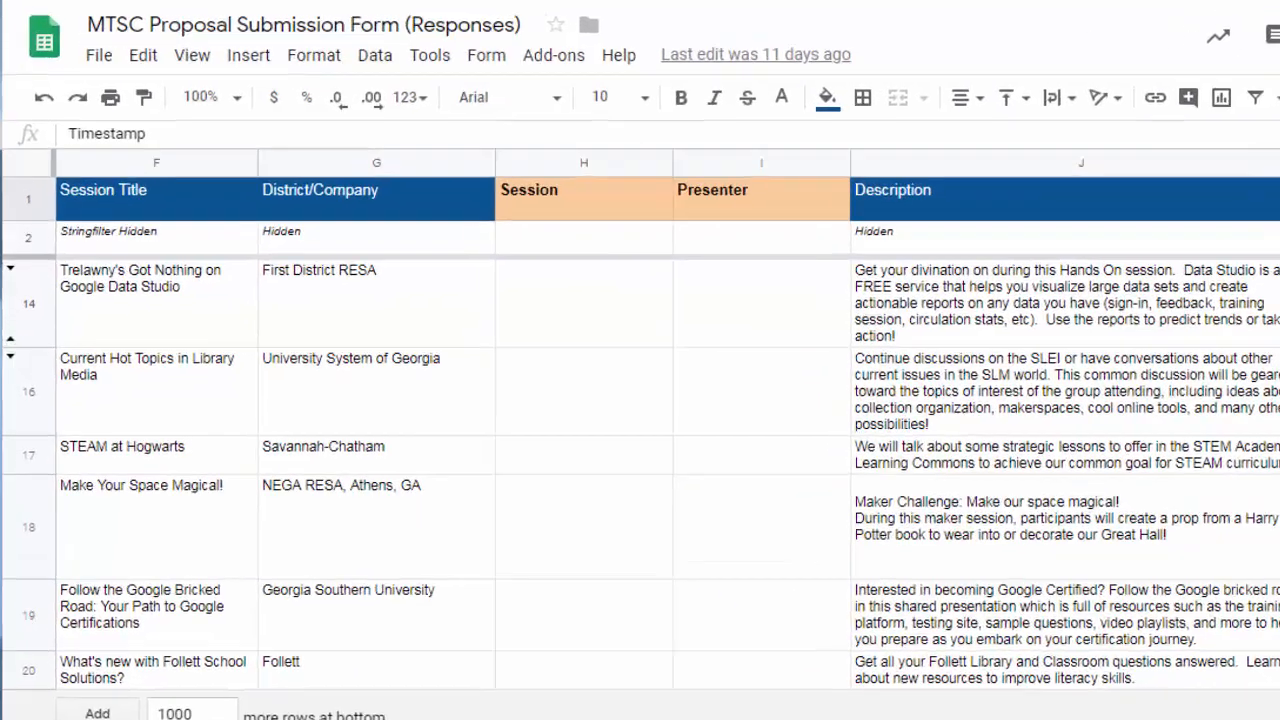
- Close the sharing settings of the MTSC Sessions 2018 view and compare its query with the Approval column in the 2018 sheet
drag(474, 673, 300, 673)
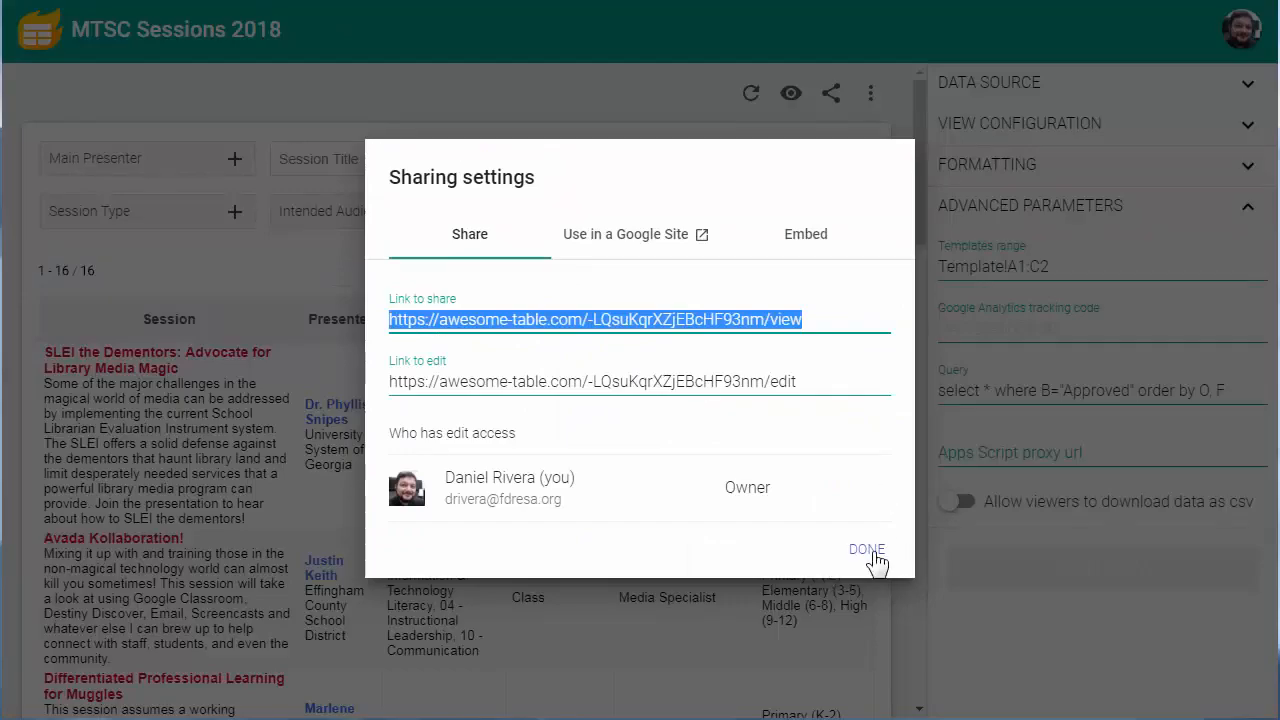
click(866, 555)
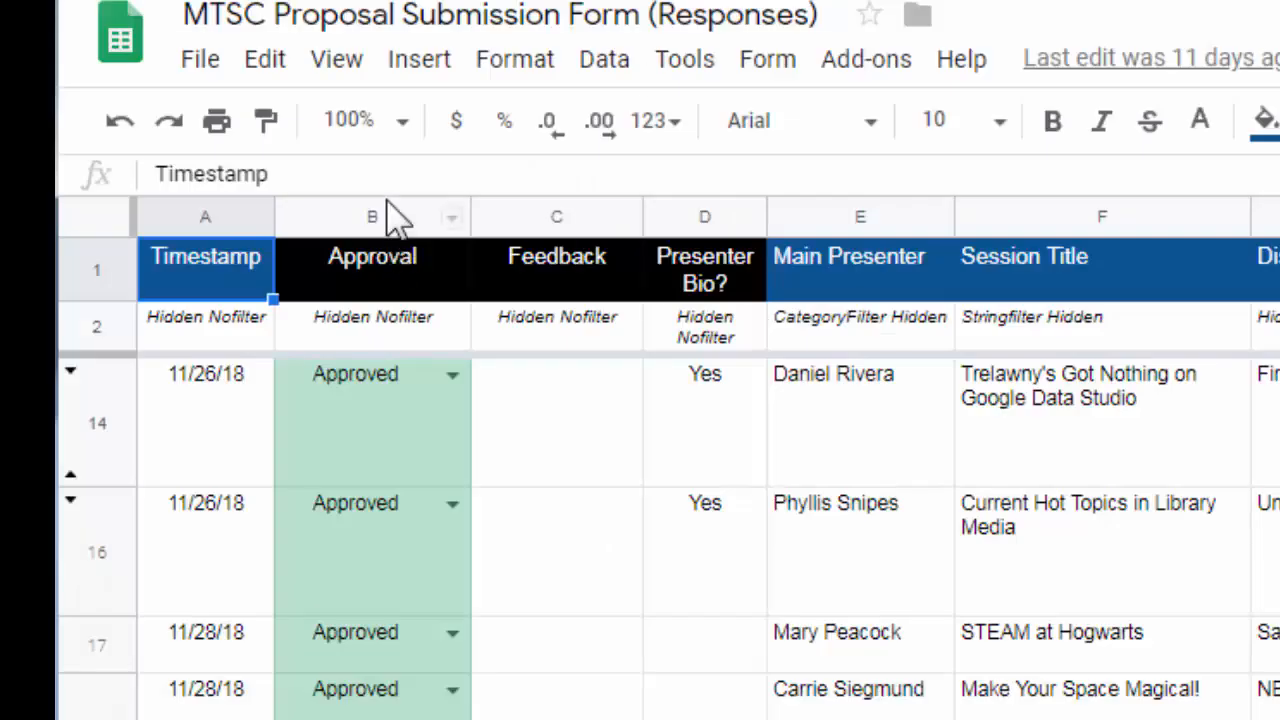
click(383, 203)
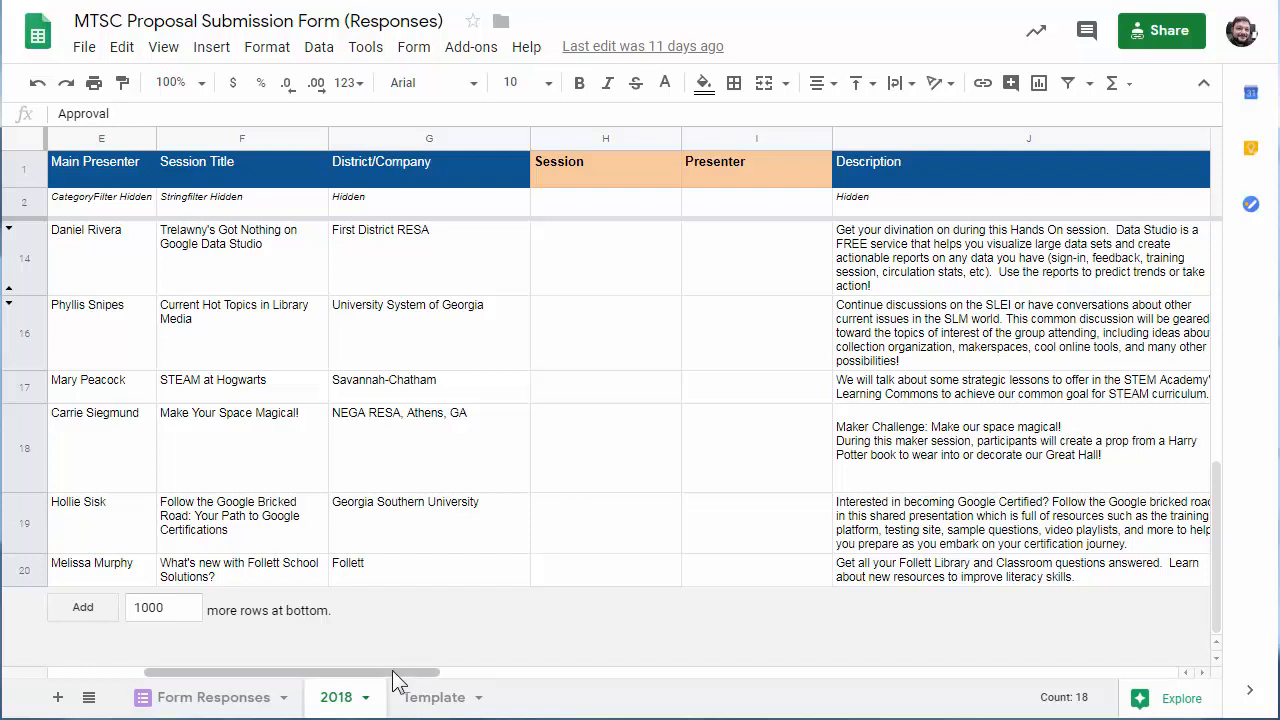
drag(397, 681, 304, 684)
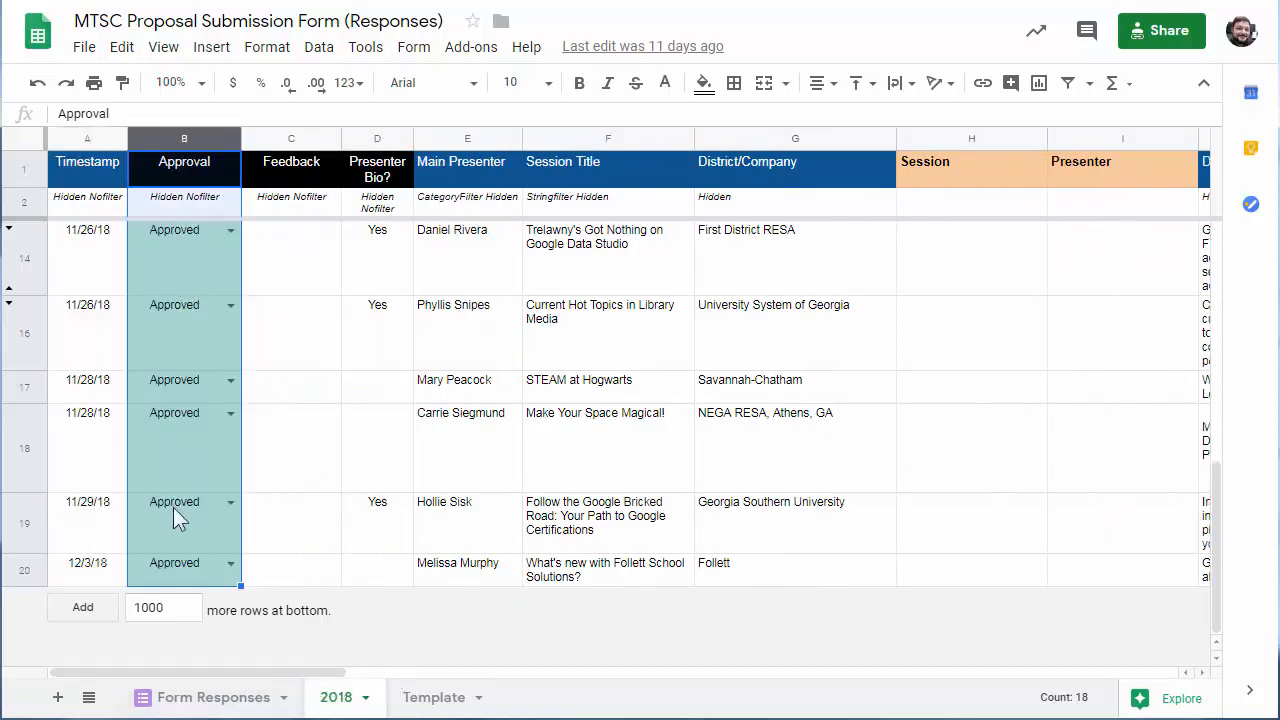
click(230, 305)
click(286, 313)
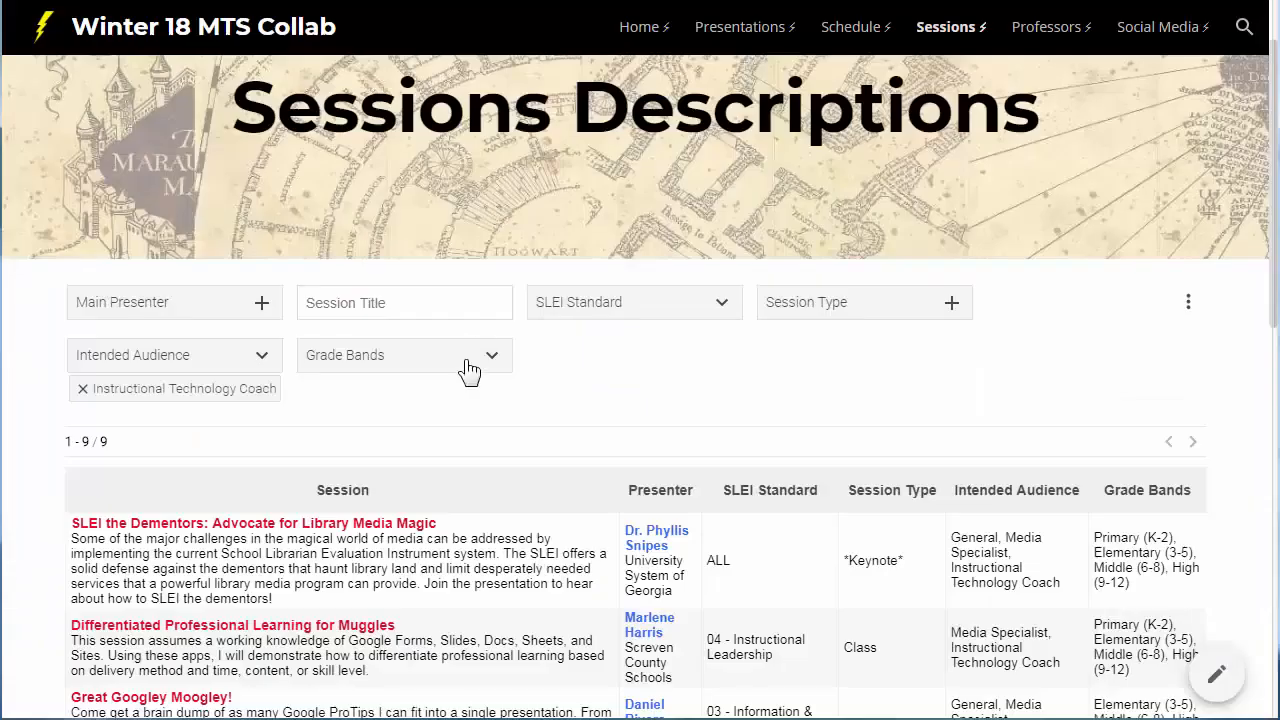
- Open the Professors page from a session's presenter link and view several presenters' profiles in the directory
scroll(620, 447, down, 2)
click(662, 449)
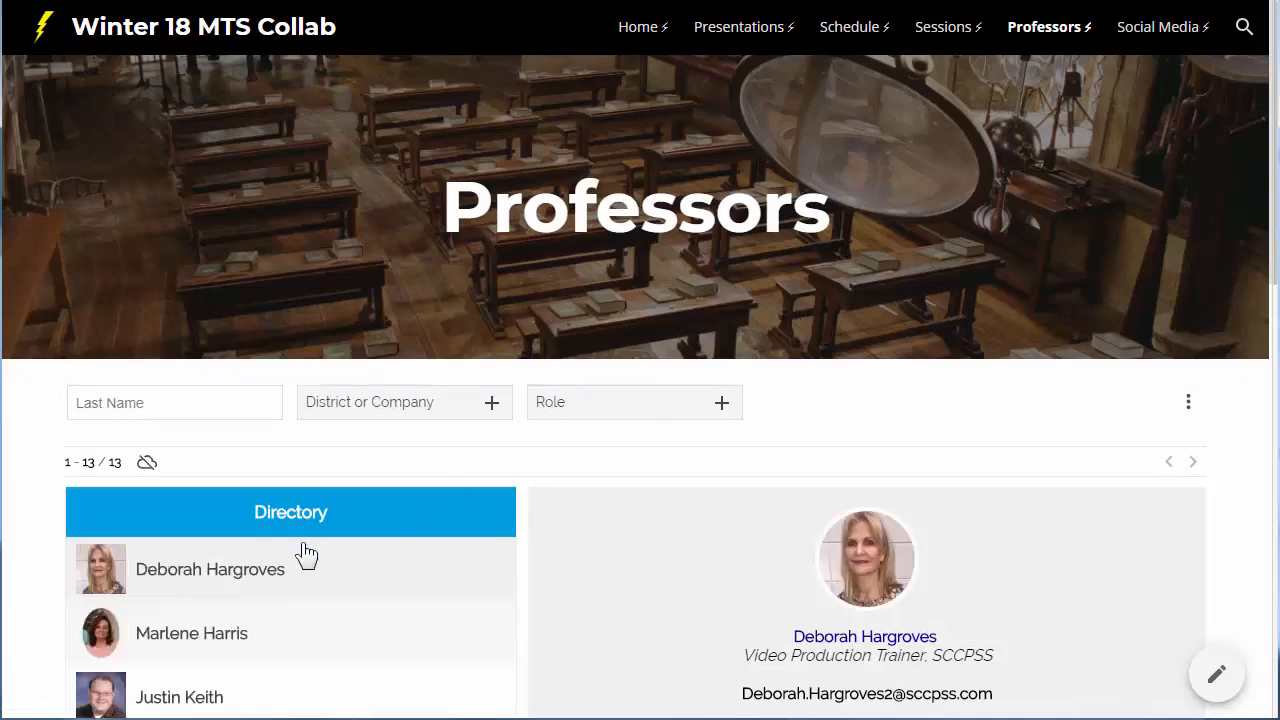
click(205, 635)
scroll(235, 605, down, 2)
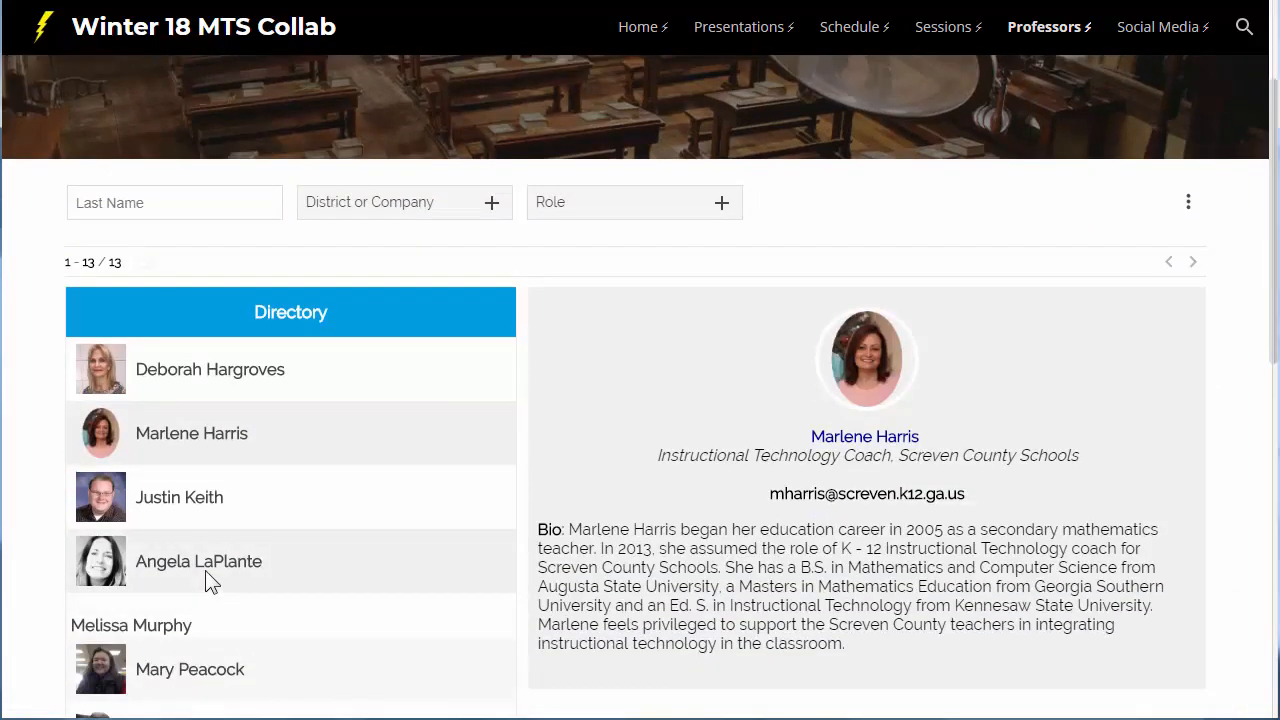
click(215, 576)
scroll(356, 470, down, 2)
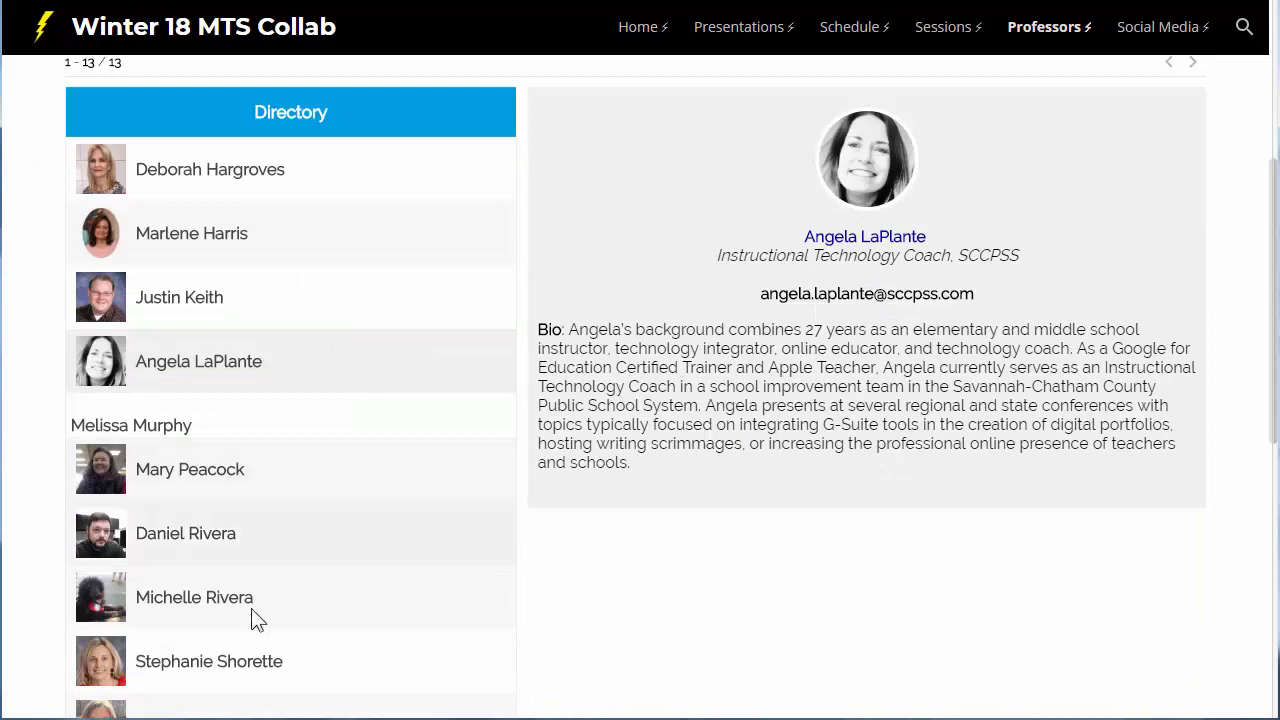
click(385, 540)
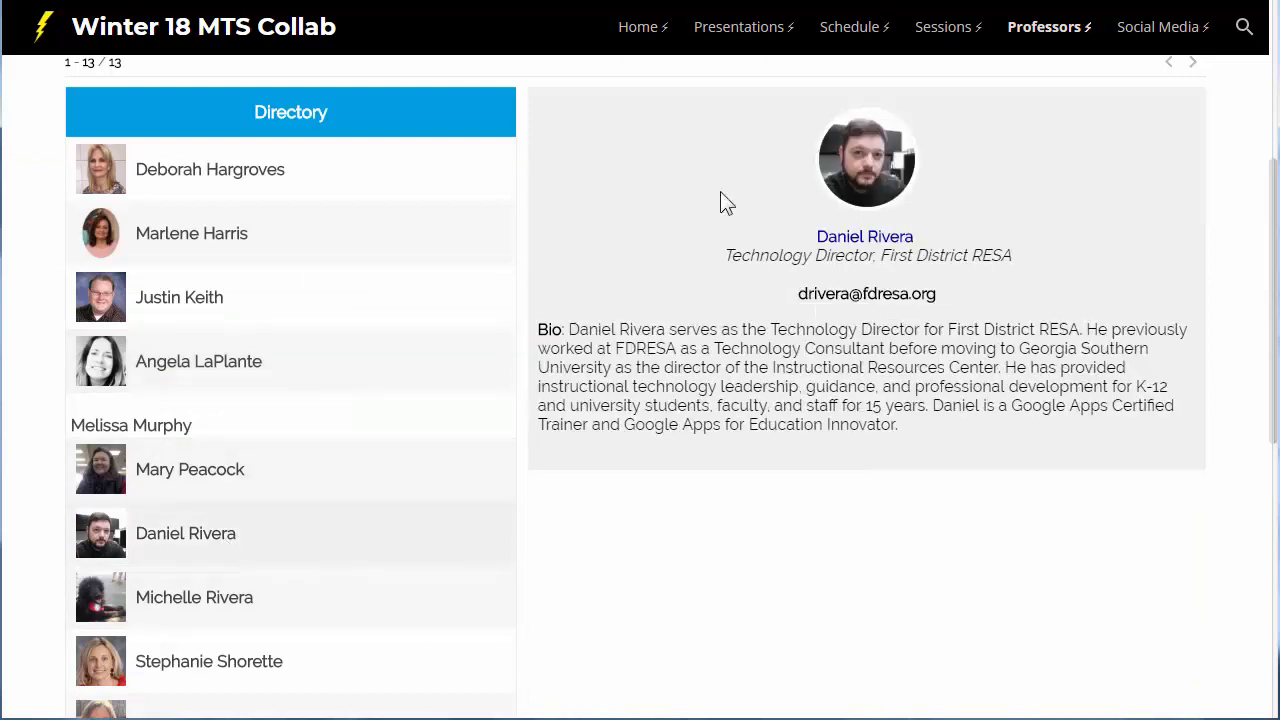
- Switch to the MTSC Presenter Info (Responses) spreadsheet and examine the checkboxes in the Public column
scroll(720, 195, up, 2)
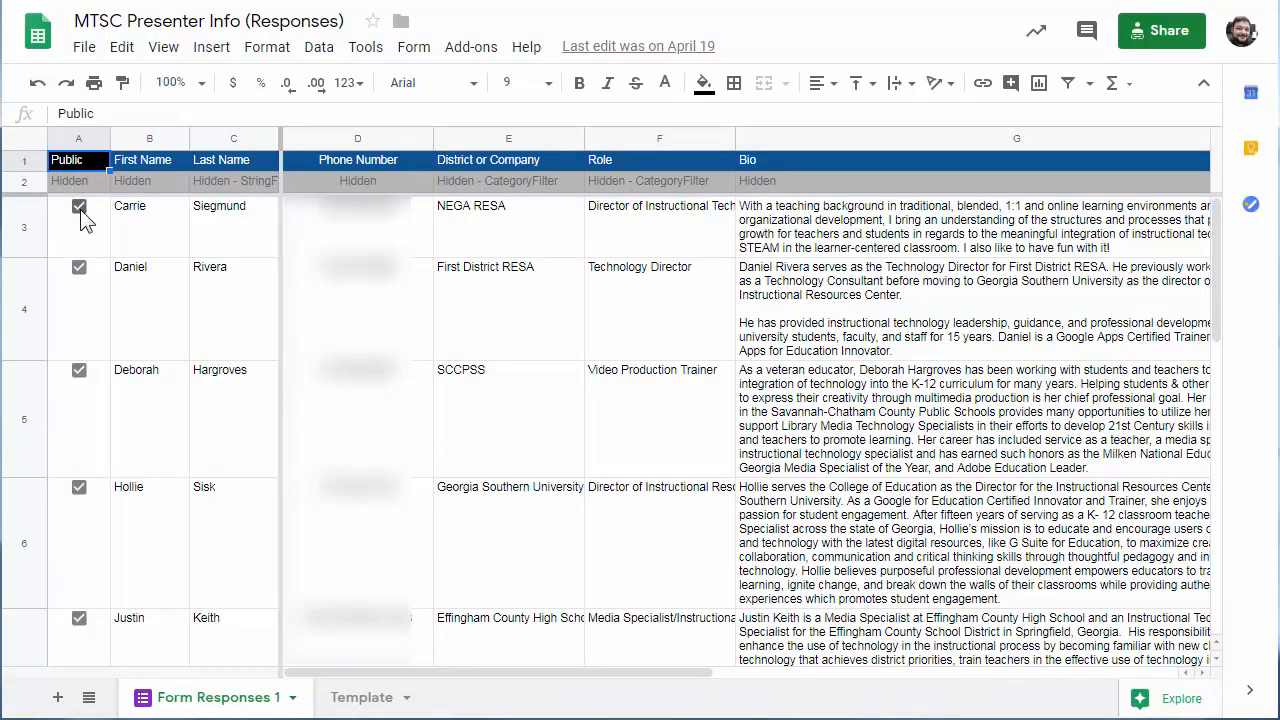
click(81, 275)
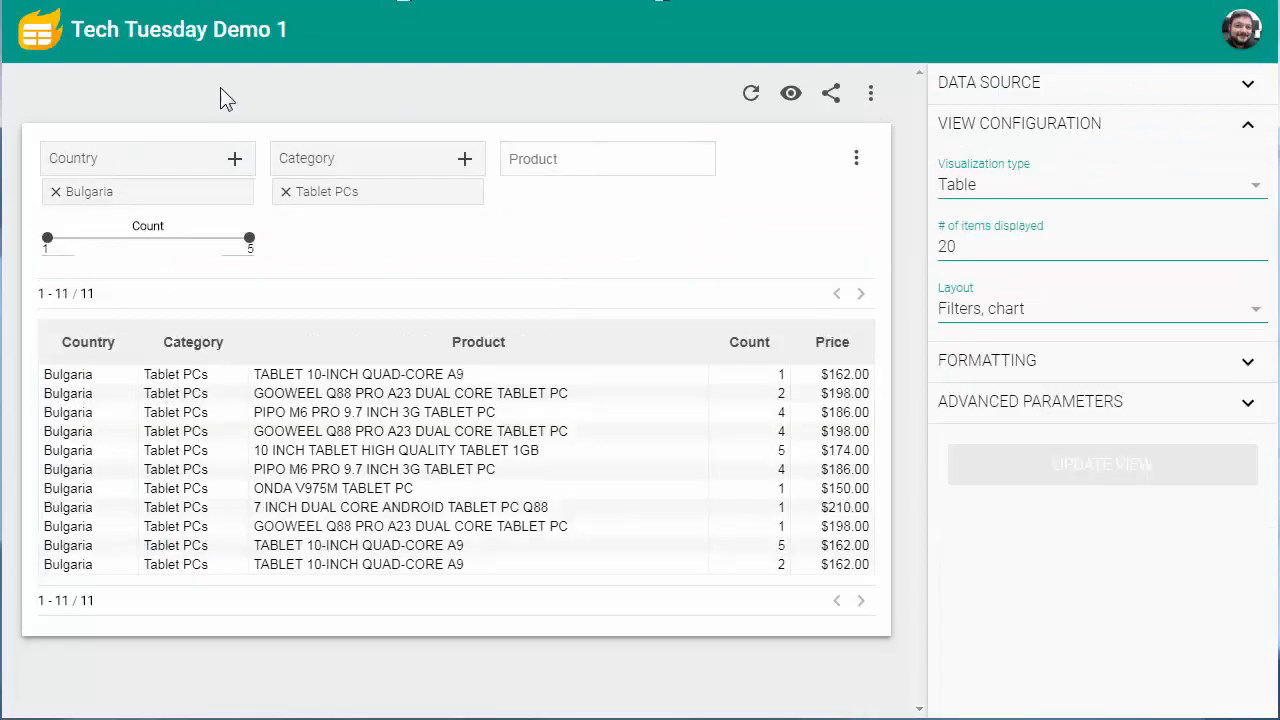
- Return to the AwesomeTable home page, open the template gallery and preview the Post-it Notes template
click(45, 40)
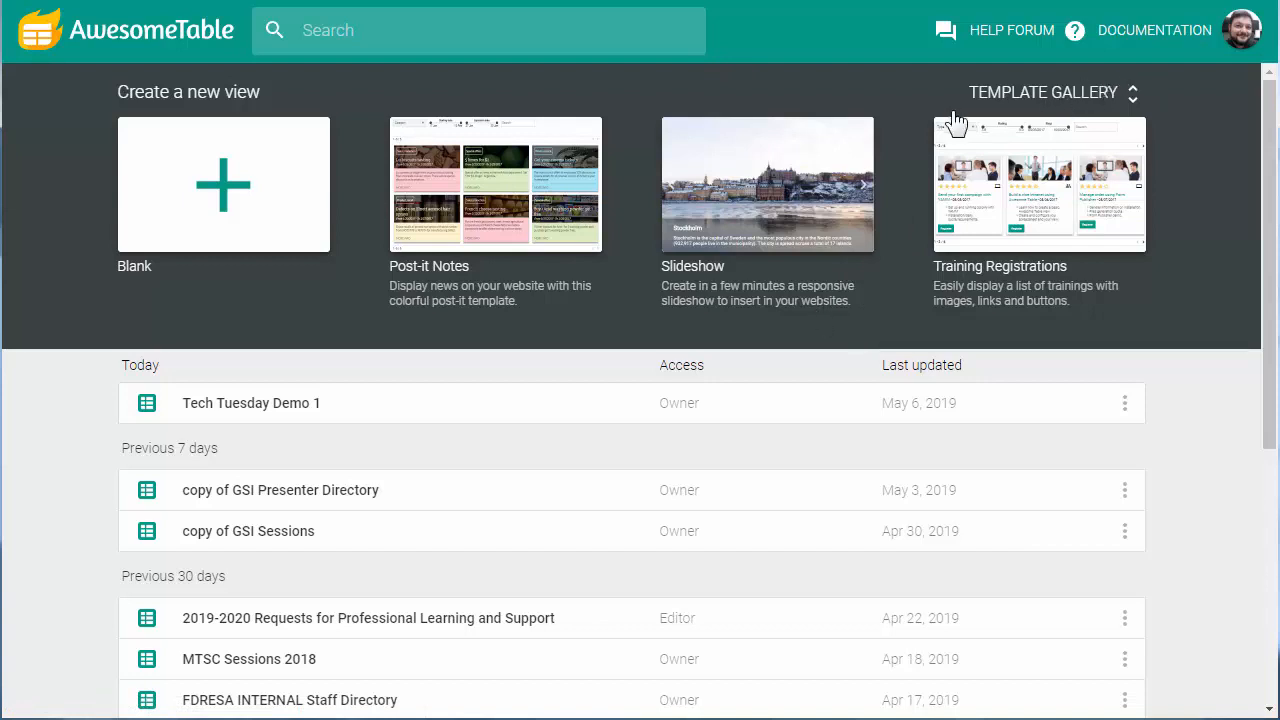
click(1041, 100)
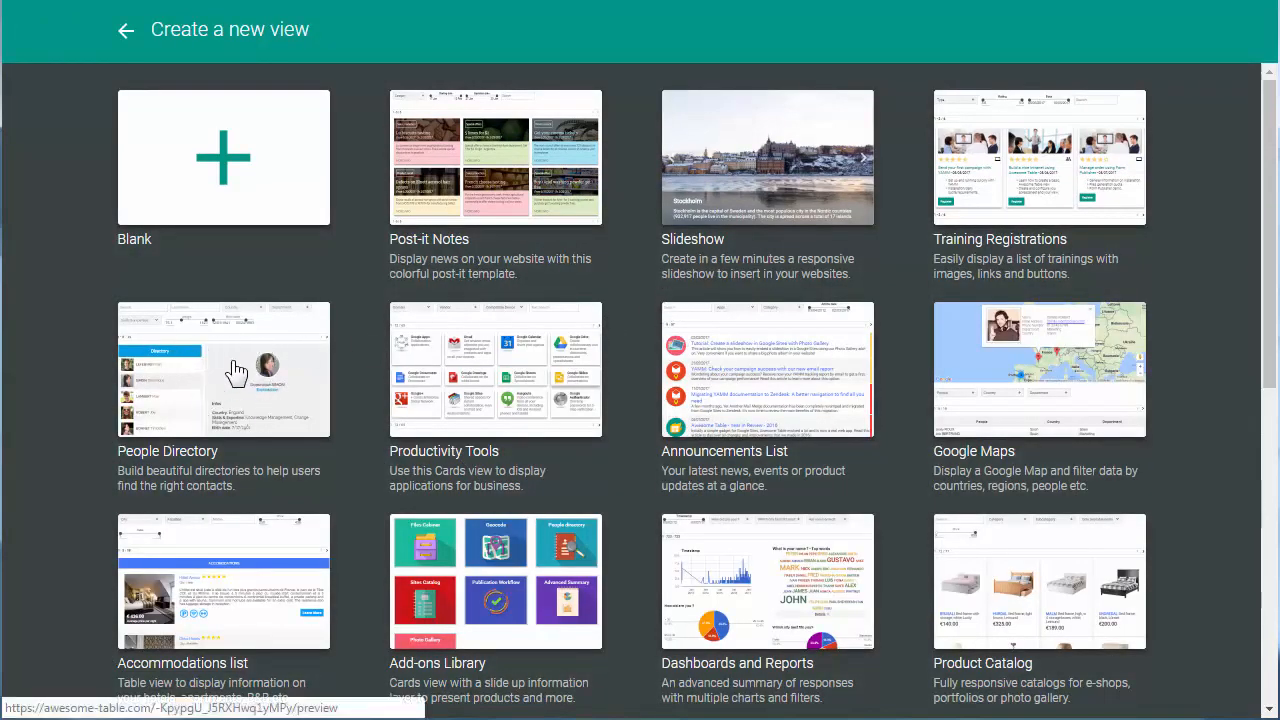
click(518, 192)
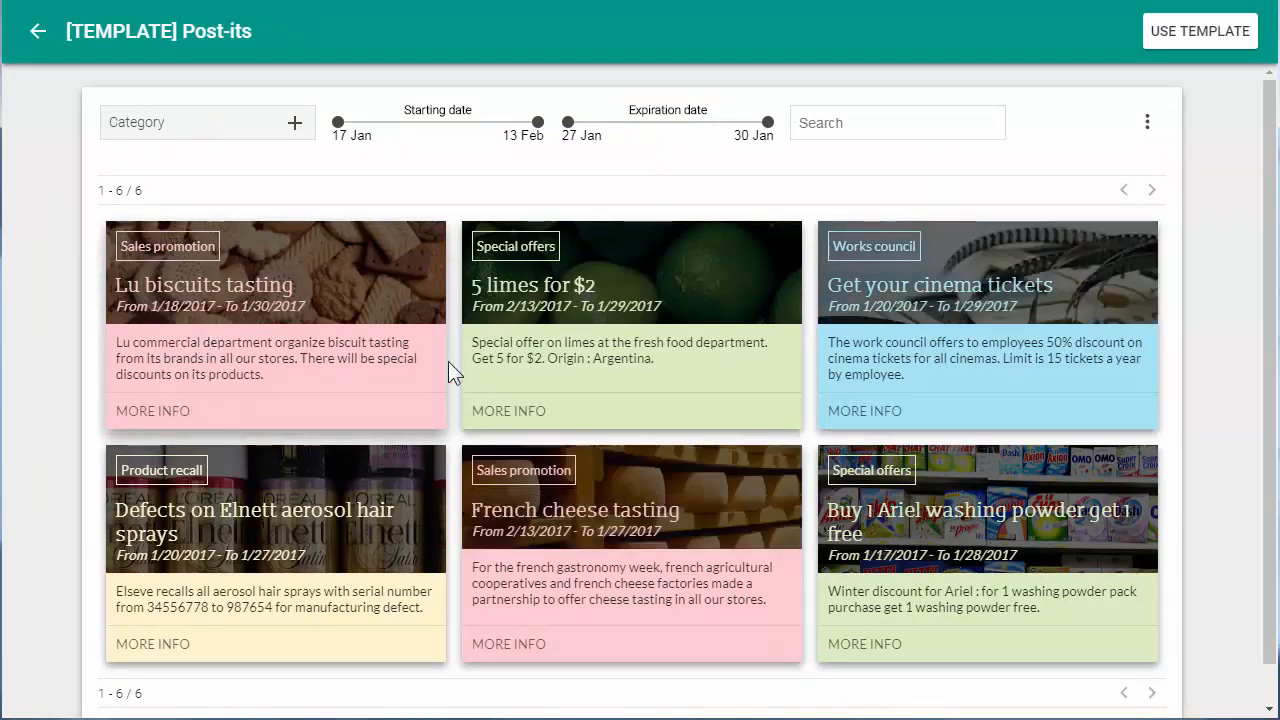
click(271, 130)
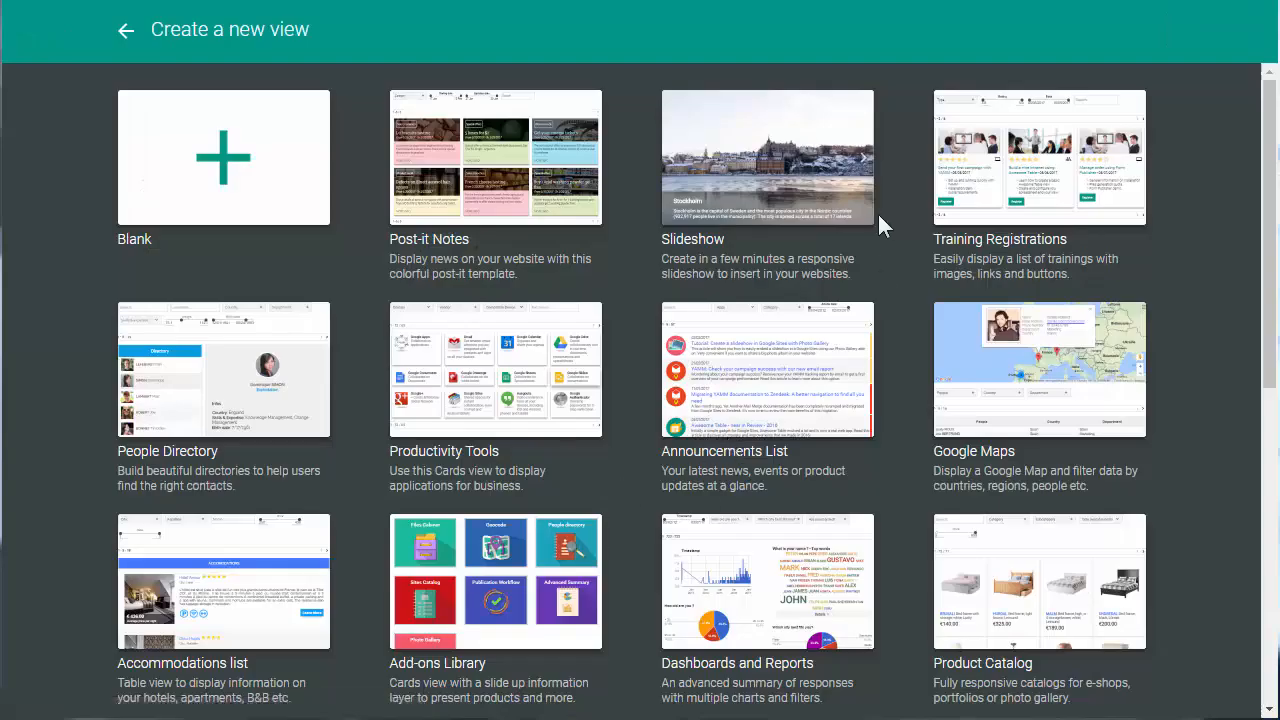
- Preview the Google Maps template and view the contact details behind the map pins in the United Kingdom and Paris
click(1070, 390)
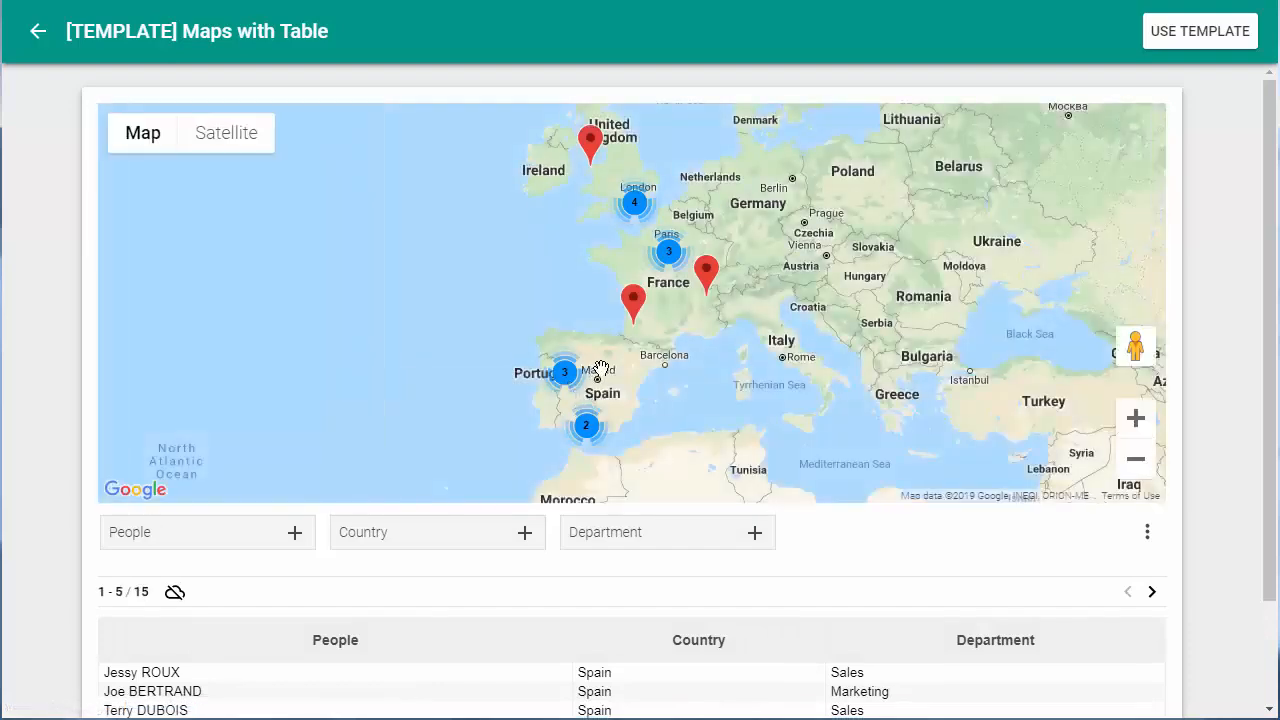
scroll(707, 343, down, 1)
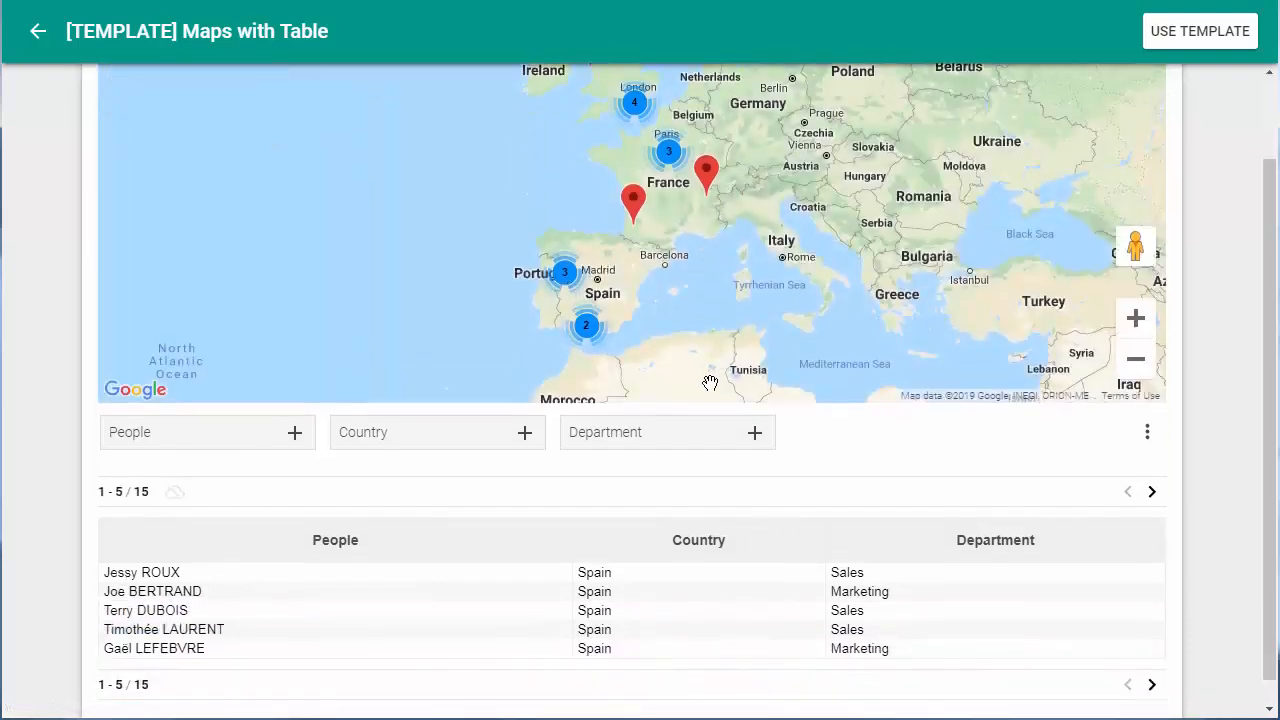
scroll(720, 378, up, 1)
scroll(666, 286, down, 1)
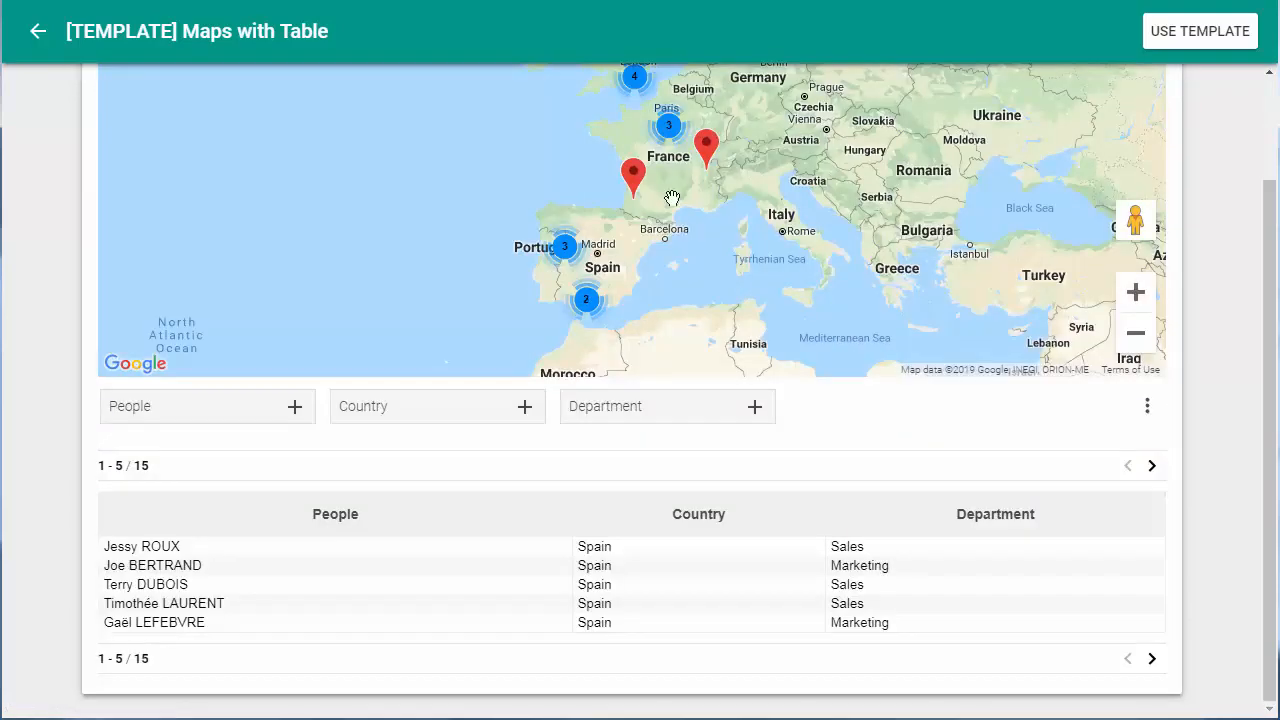
scroll(666, 197, up, 1)
click(590, 141)
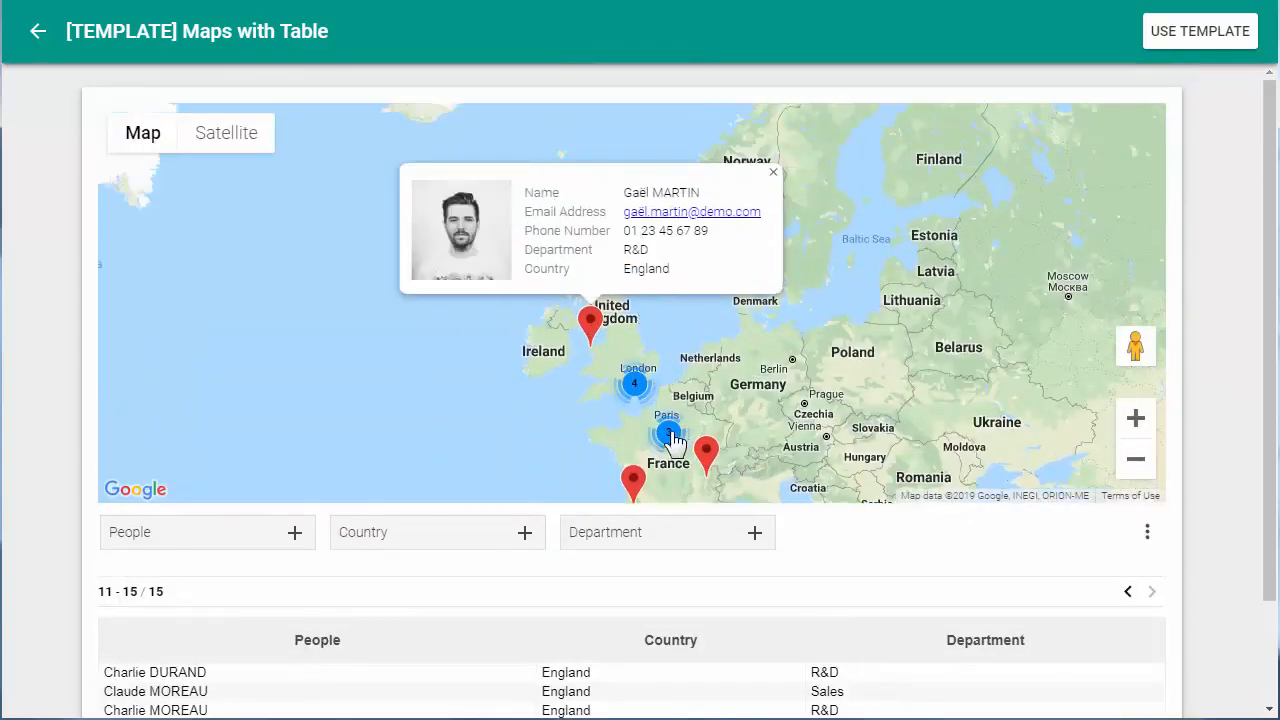
scroll(676, 448, up, 1)
click(648, 403)
click(617, 246)
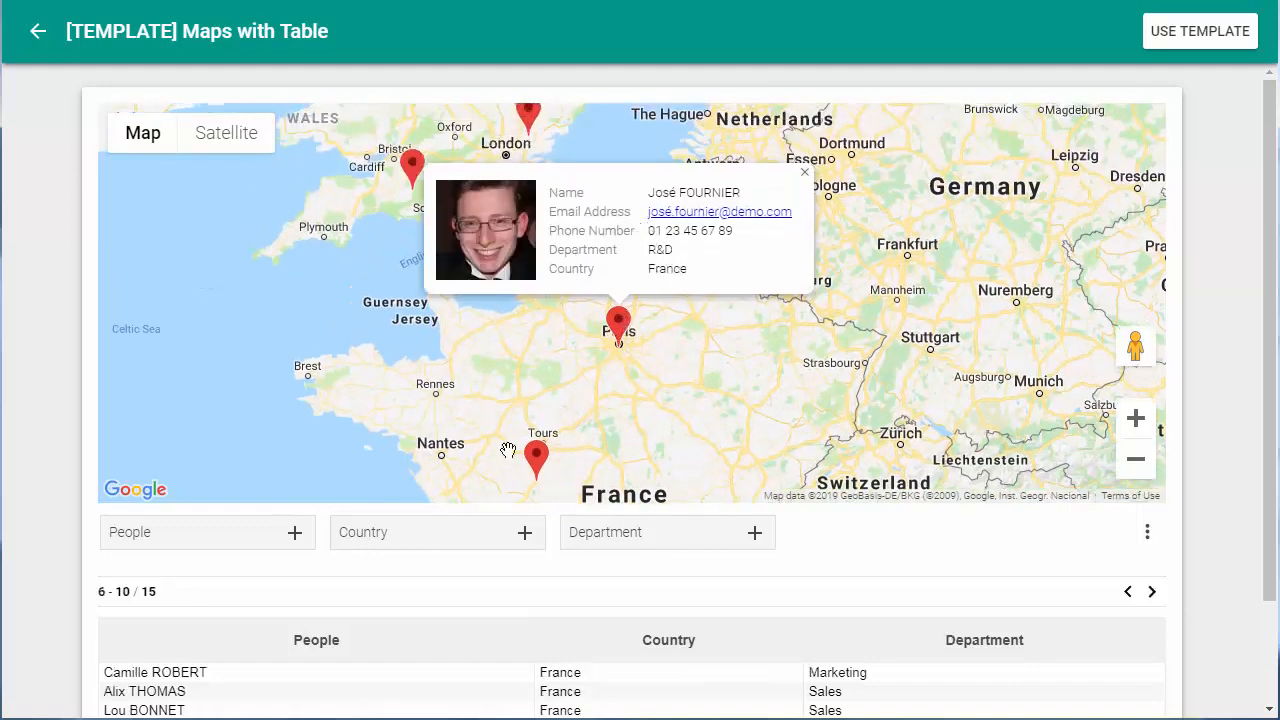
- Filter the map template to the country England and view the contact details of the pin near London
click(455, 548)
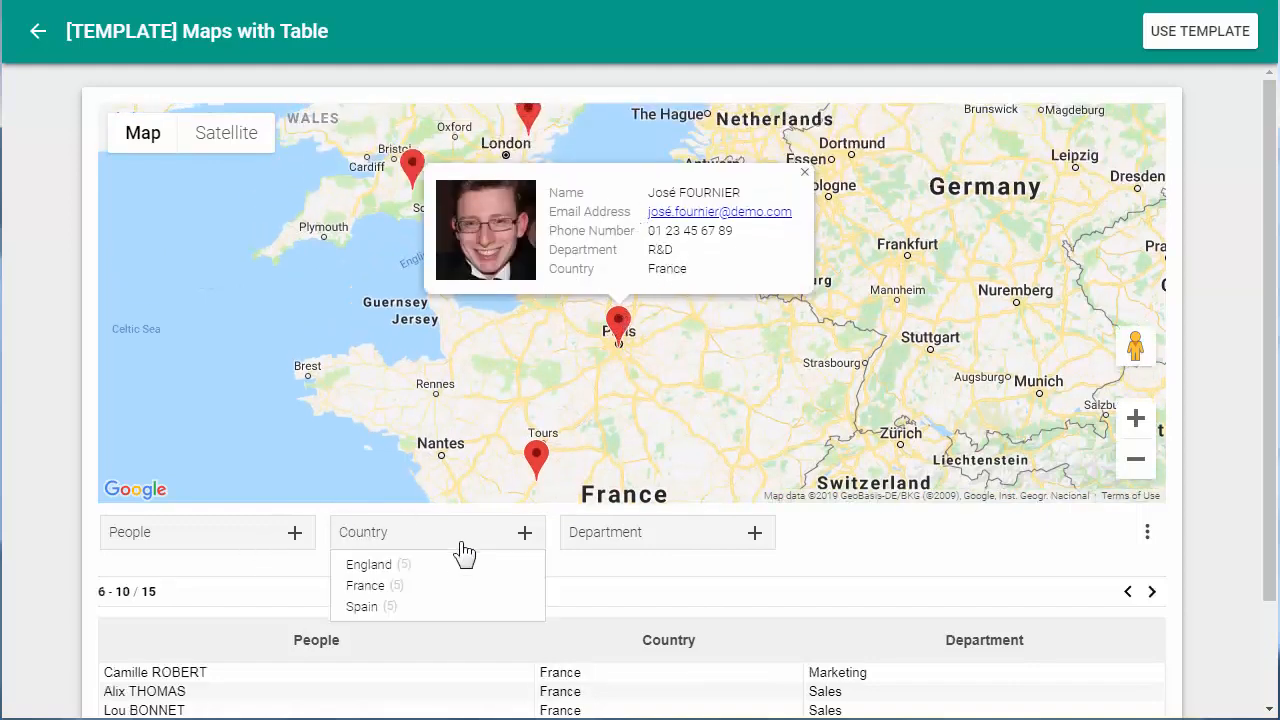
click(413, 566)
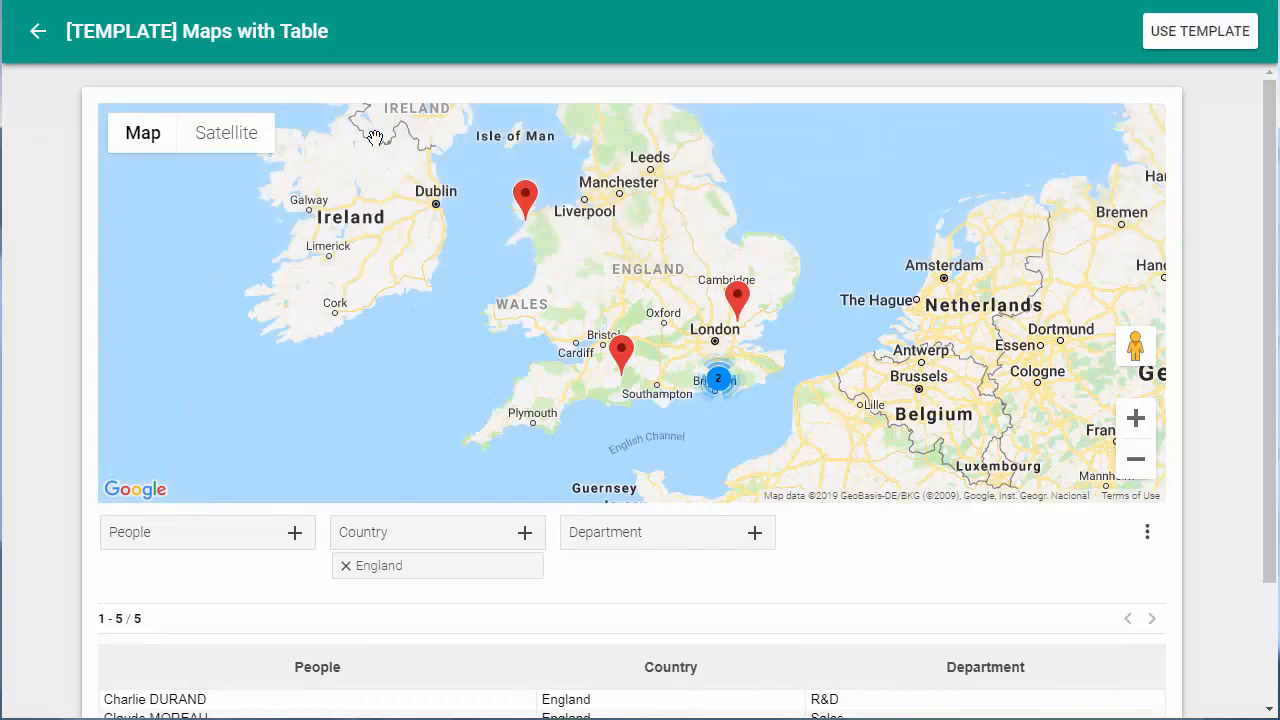
click(740, 305)
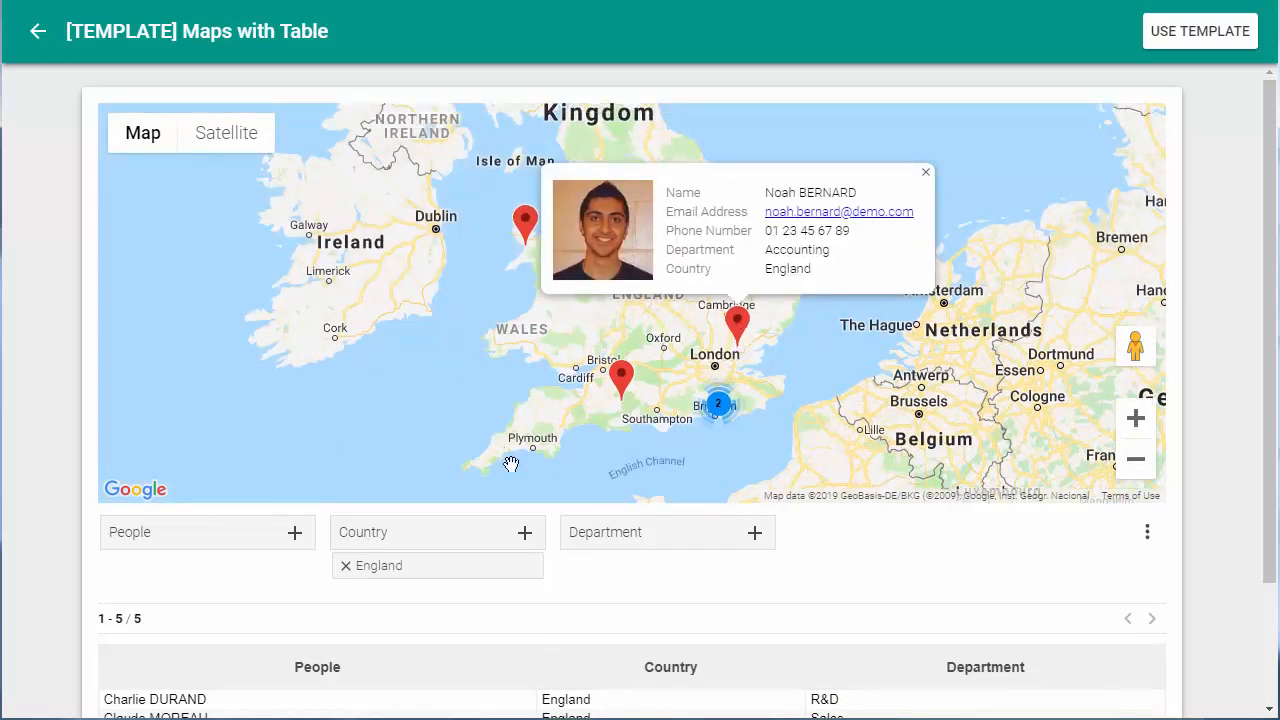
scroll(549, 463, down, 1)
scroll(546, 452, up, 1)
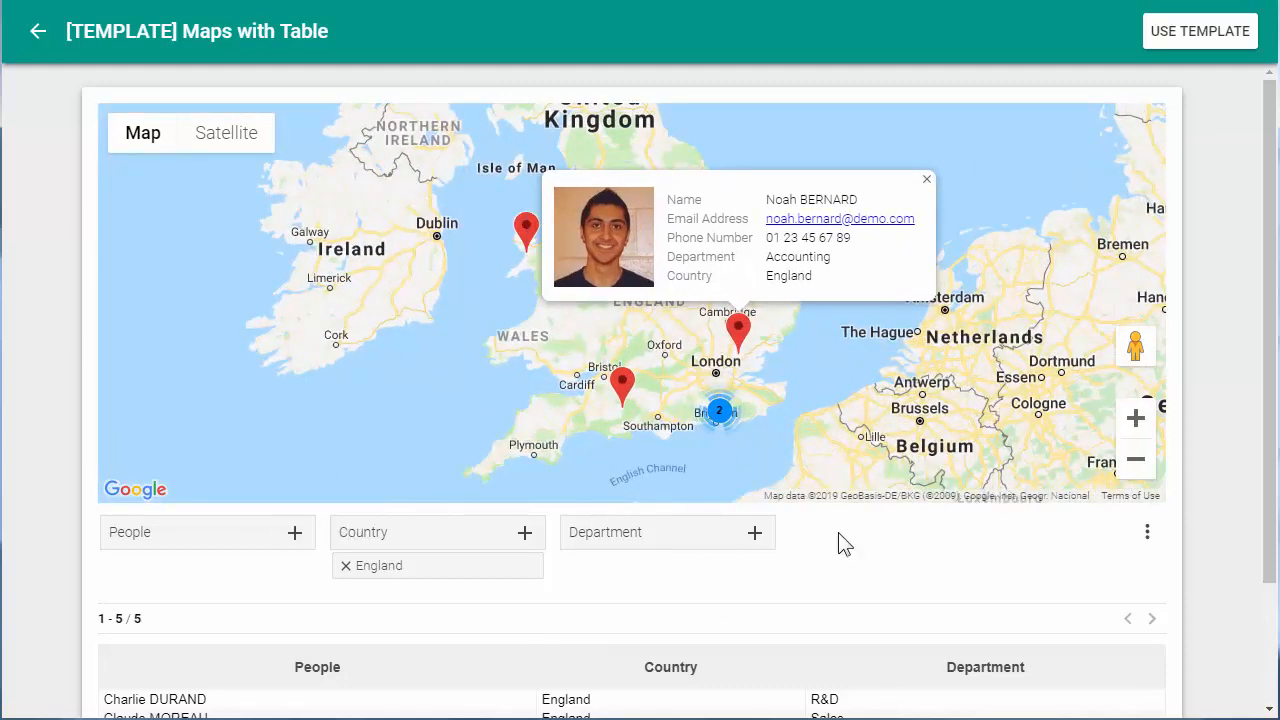
click(927, 181)
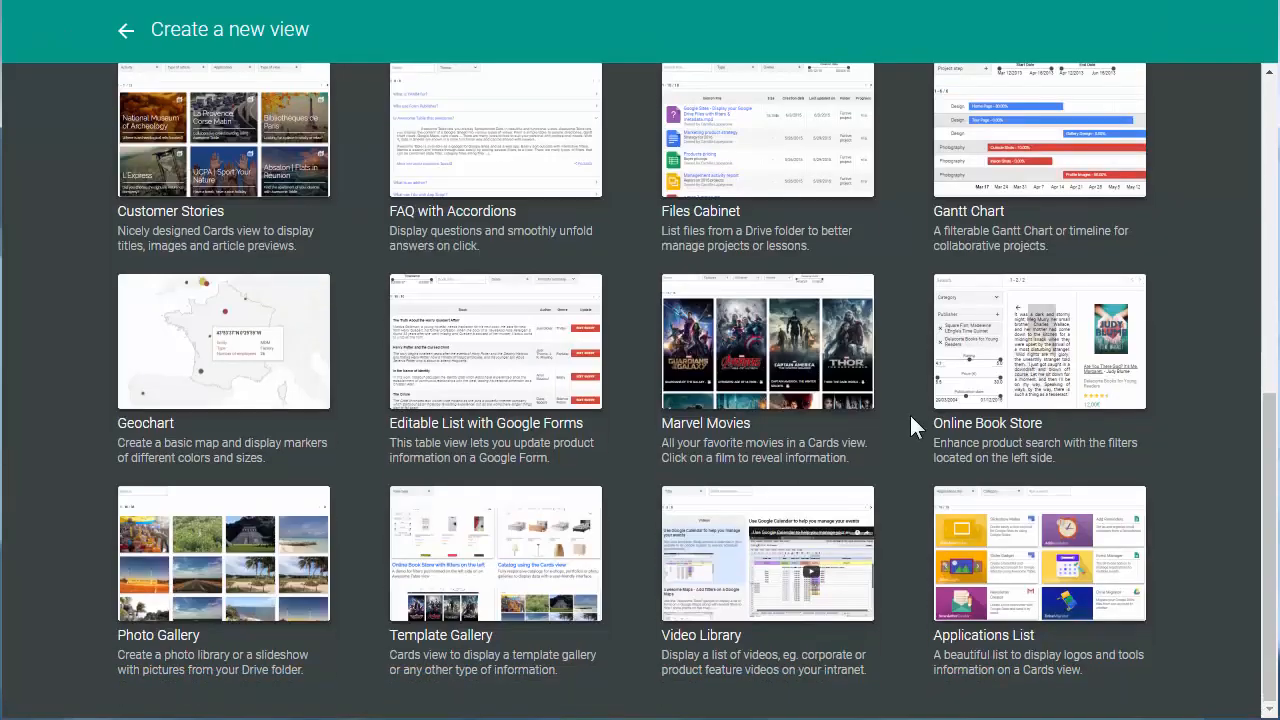
- Look through the rest of the template gallery and switch to the Honors American Literature Homework spreadsheet
scroll(883, 421, up, 7)
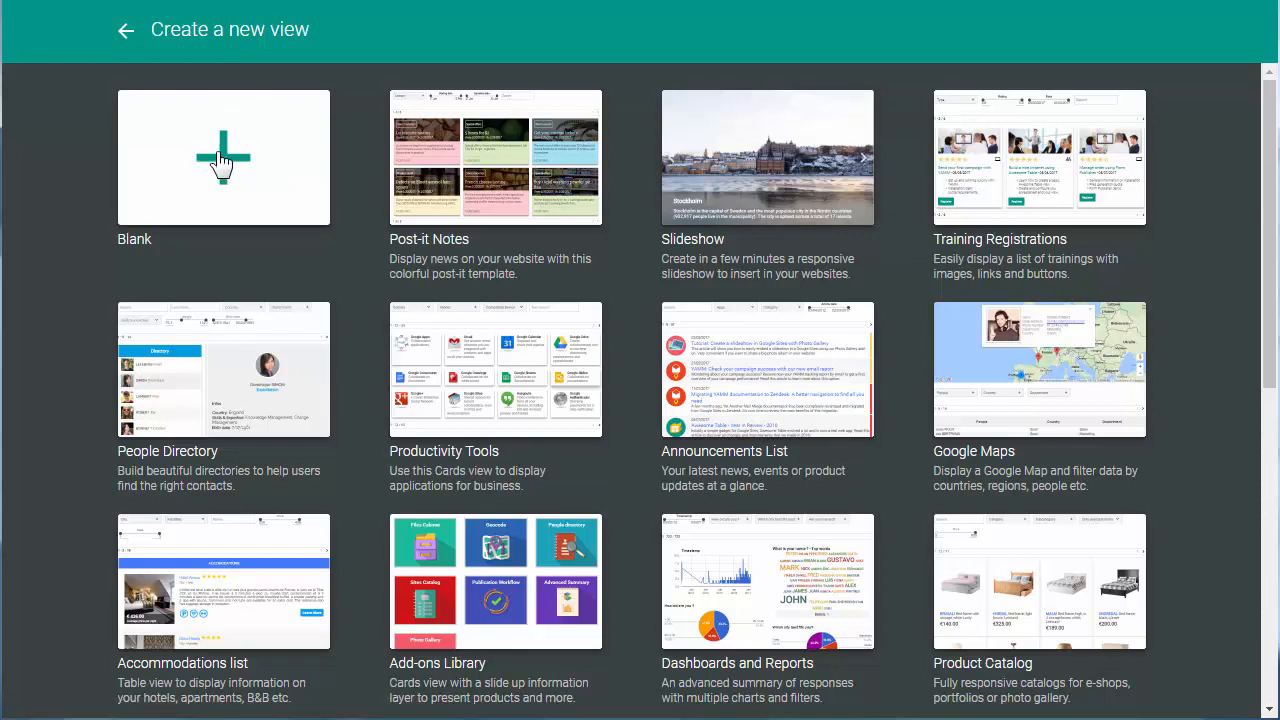
click(655, 1)
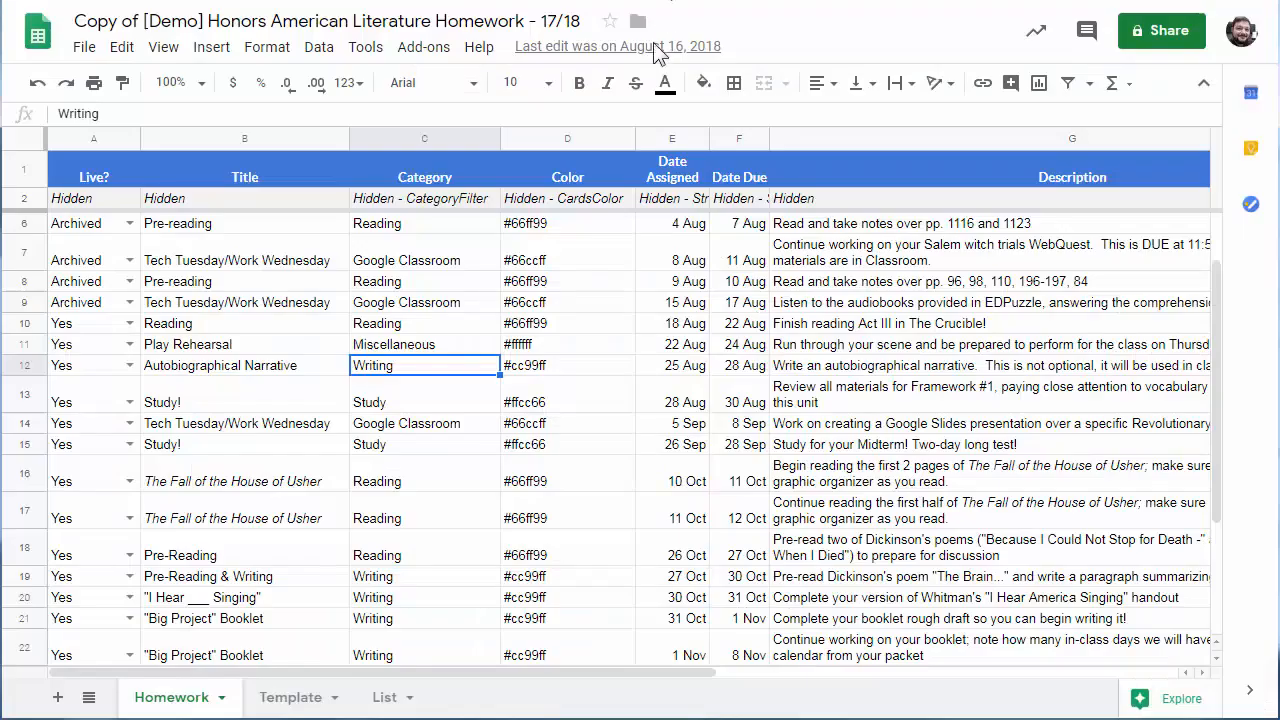